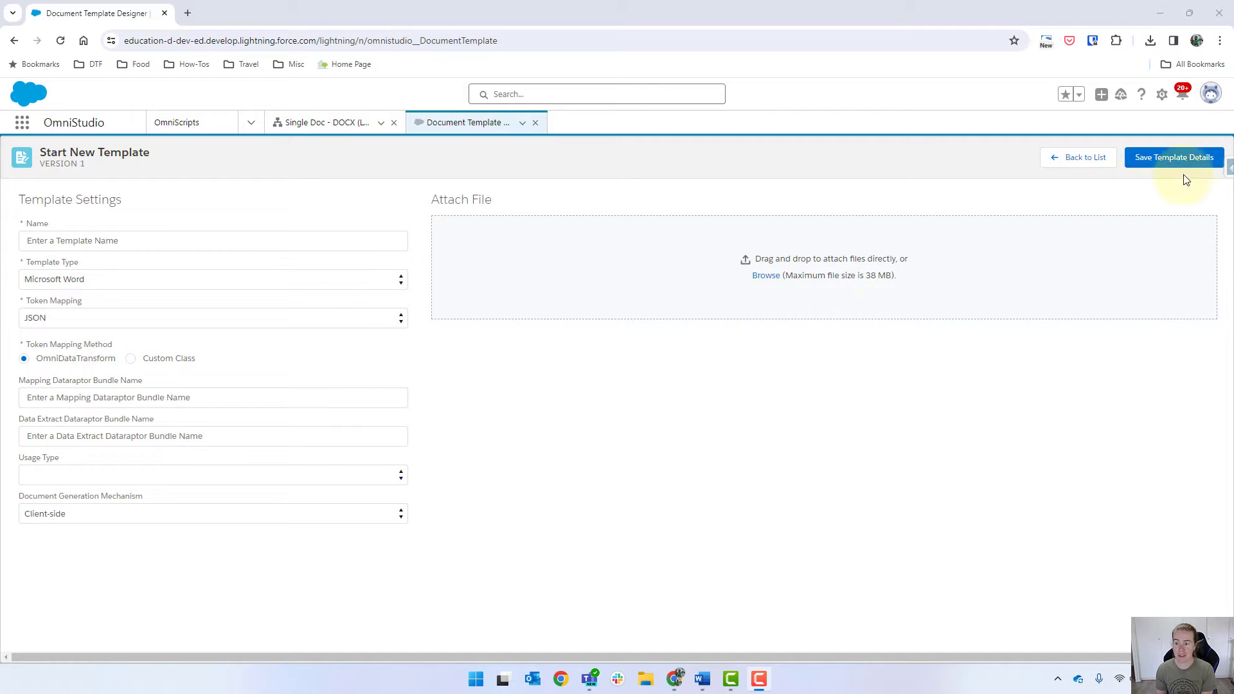
Open the Data Export page of Salesforce Inspector Reloaded for the current org
click(1228, 169)
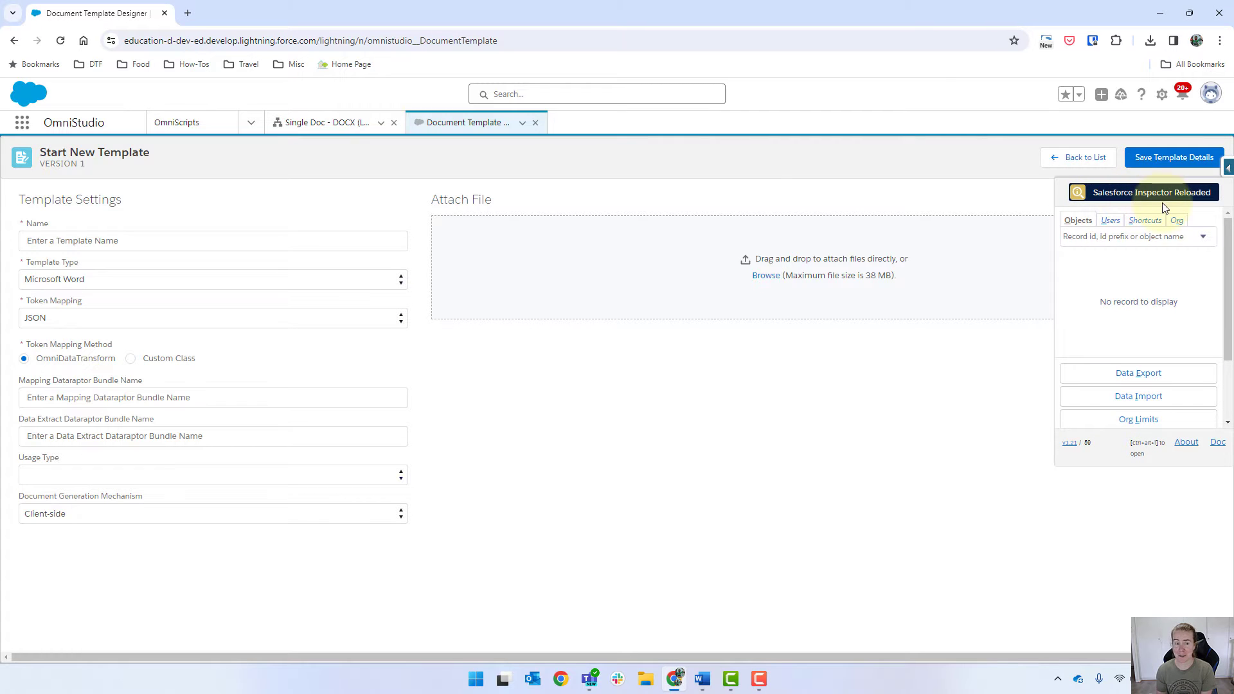
click(1139, 381)
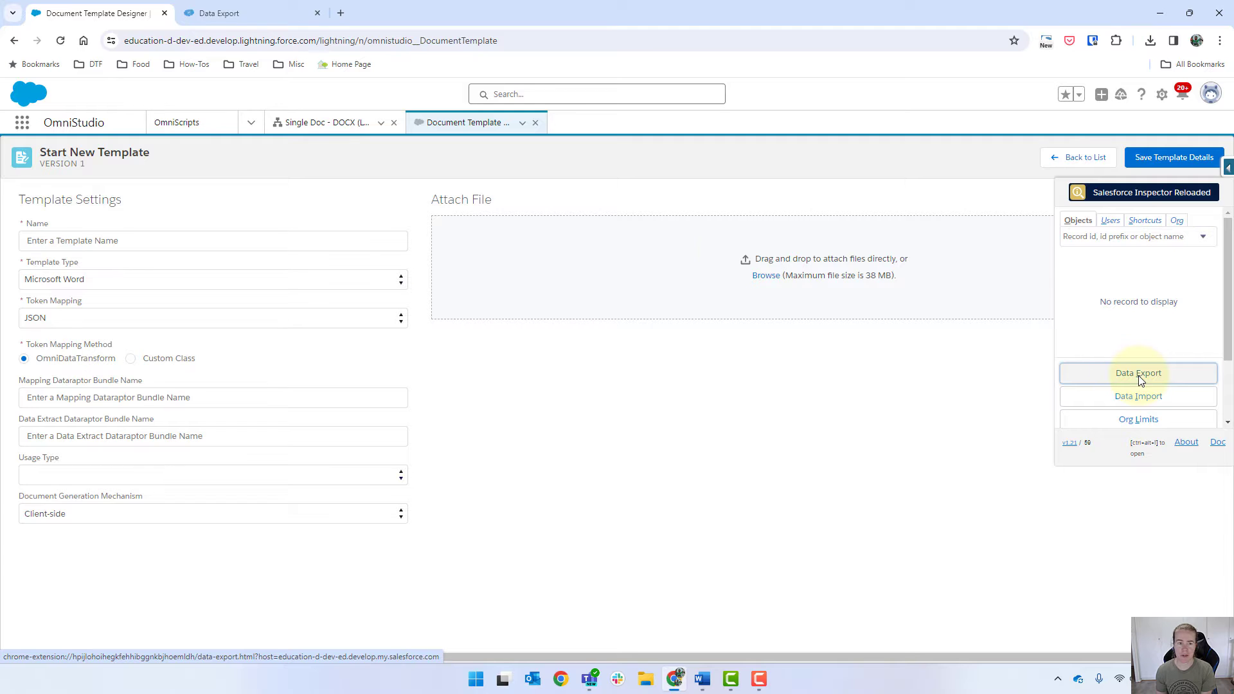
click(259, 13)
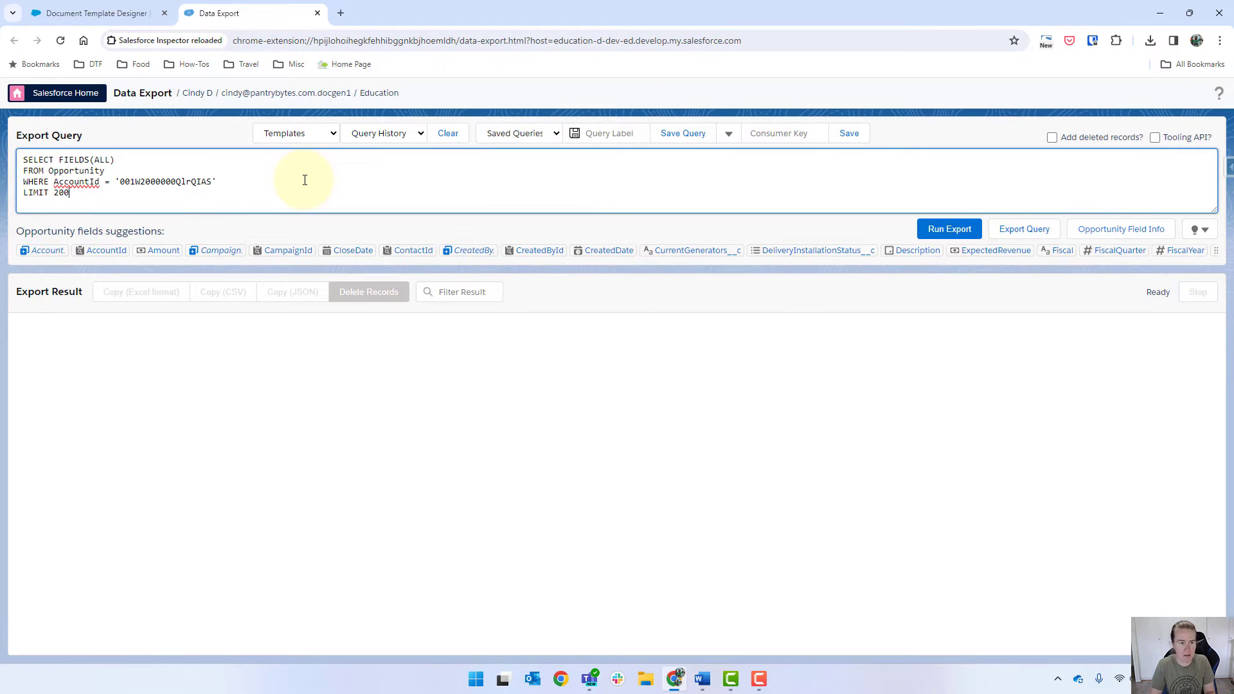
key(ctrl+shift+Left)
key(ctrl+shift+Left)
key(ctrl+shift+Left)
key(ctrl+shift+Left)
key(ctrl+shift+Left)
key(ctrl+shift+Left)
key(ctrl+shift+Left)
key(ctrl+shift+Left)
key(ctrl+shift+Left)
key(ctrl+shift+Left)
key(ctrl+shift+Left)
key(ctrl+shift+Left)
key(ctrl+shift+Left)
key(ctrl+shift+Left)
key(ctrl+shift+Left)
key(ctrl+shift+Left)
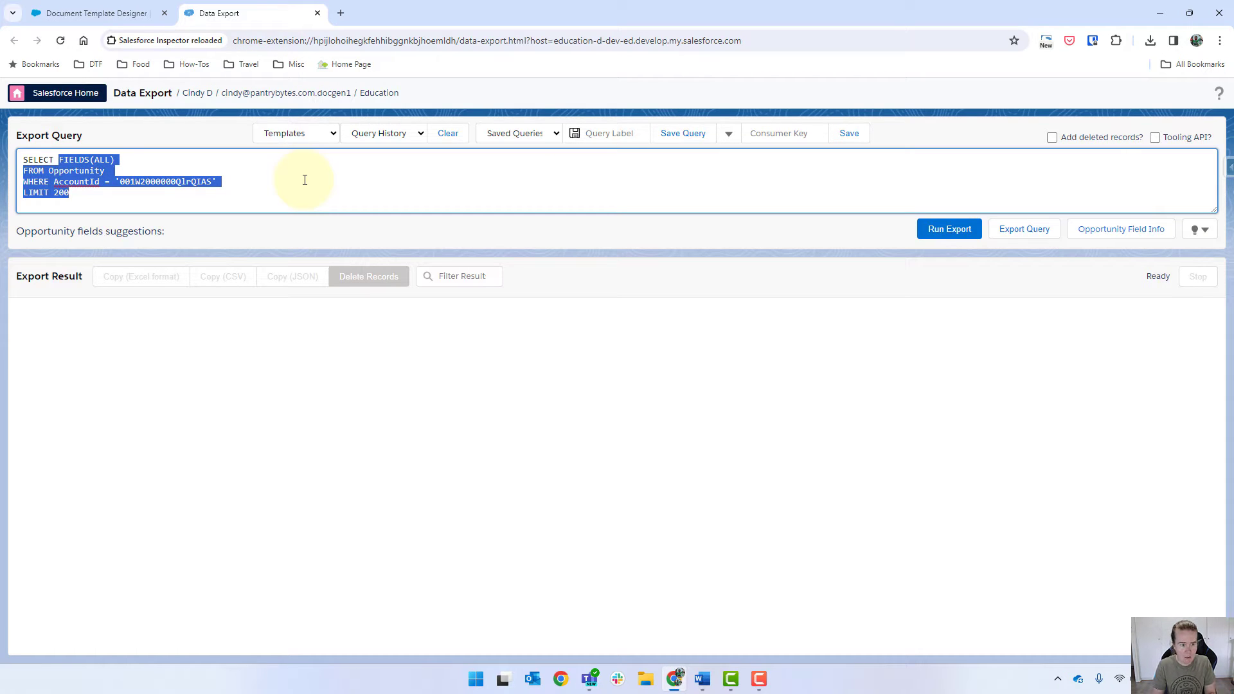
key(ctrl+Home)
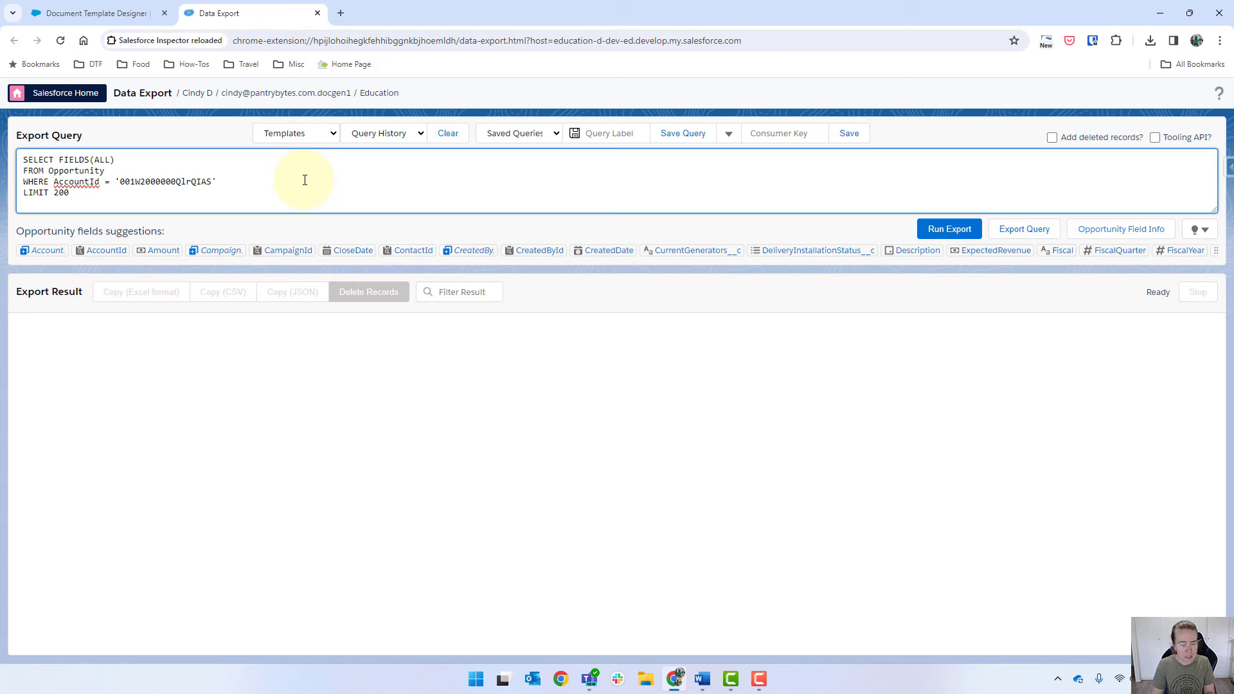
key(End)
key(ctrl+shift+Left)
key(ctrl+shift+Left)
key(ctrl+shift+Left)
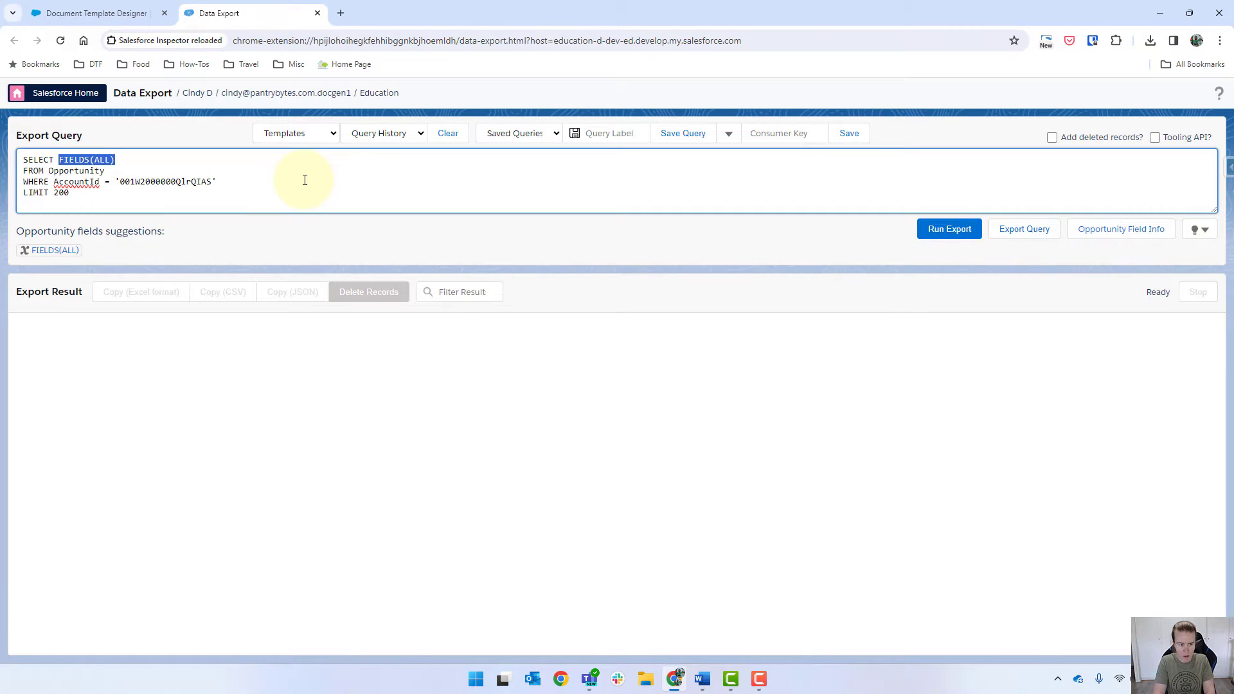
text(Id)
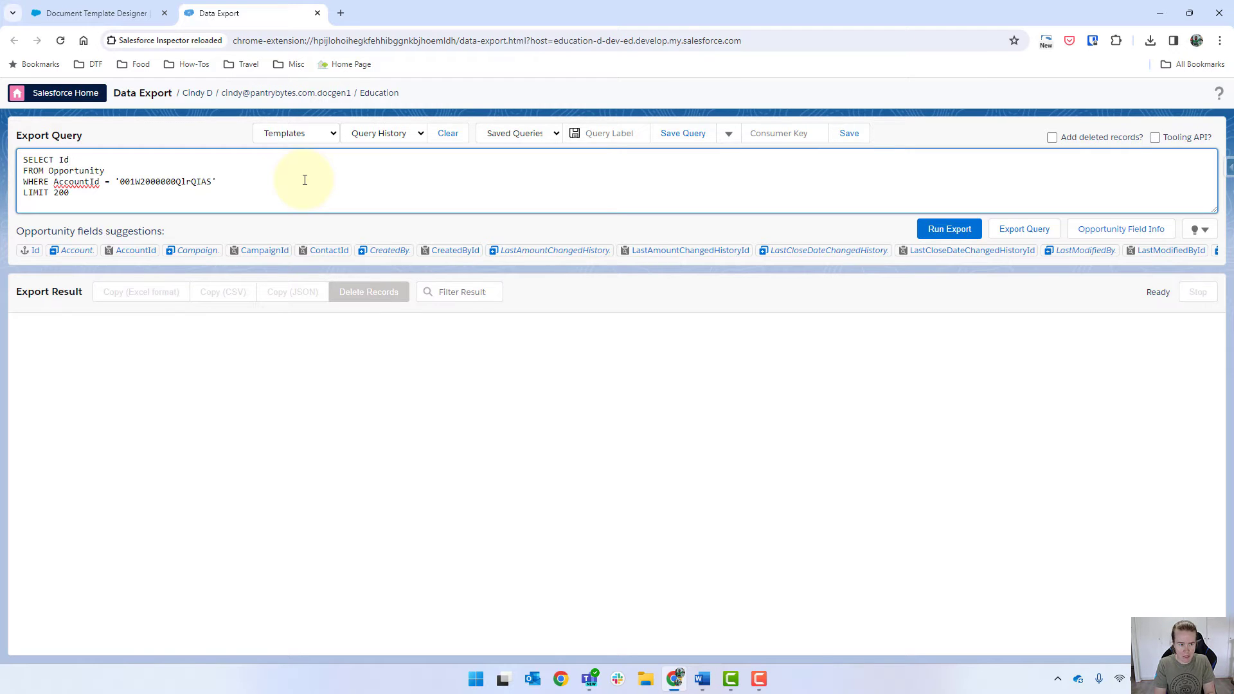
key(BackSpace)
key(BackSpace)
text(FI)
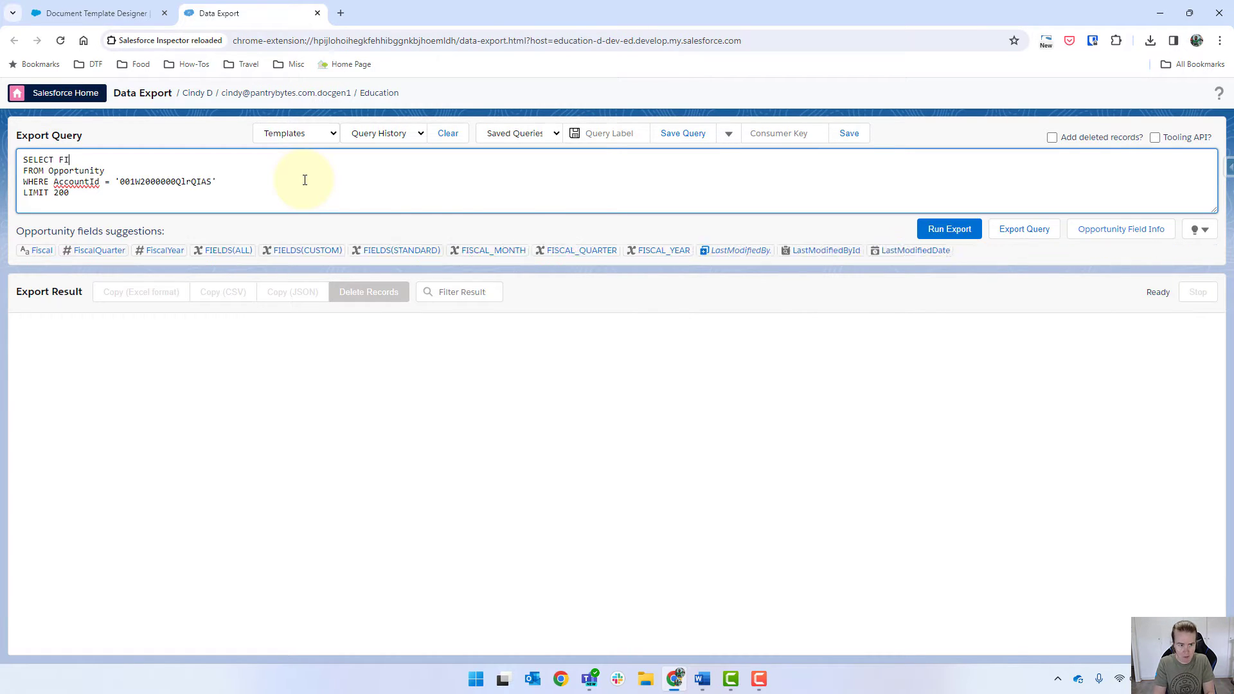
text(OEIDS(ALL)
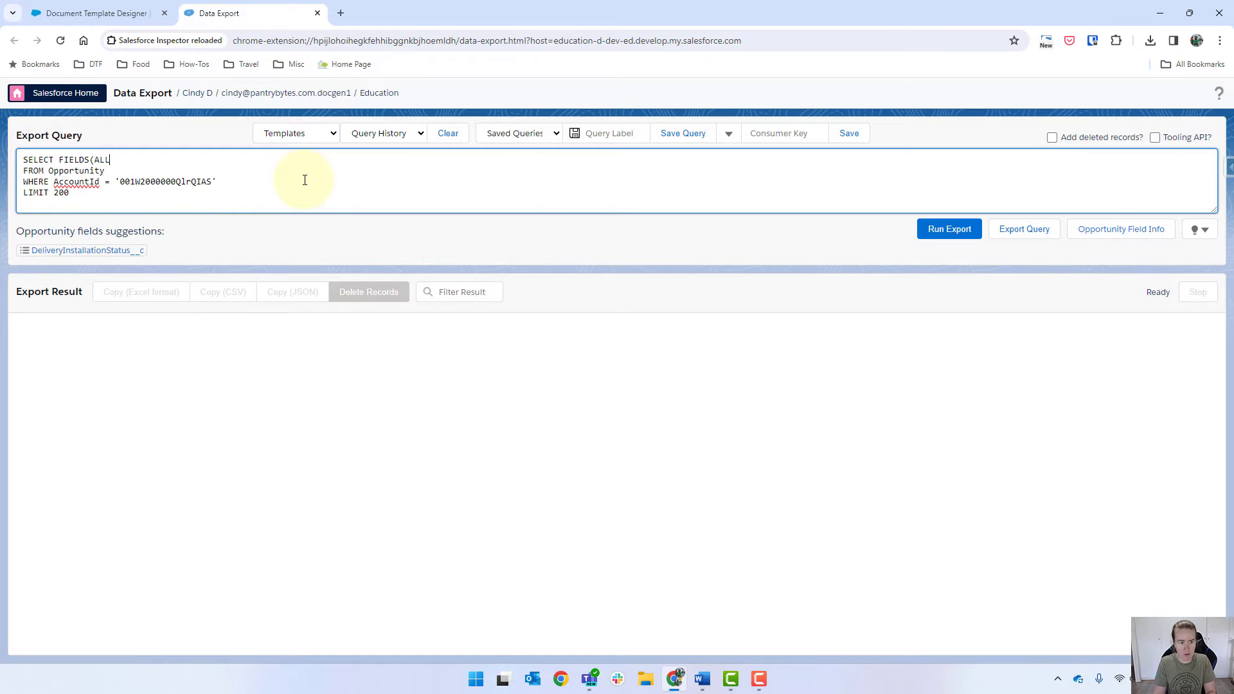
text())
Remove the AccountId condition from the Opportunity query, run the export and look through the returned records
double_click(304, 180)
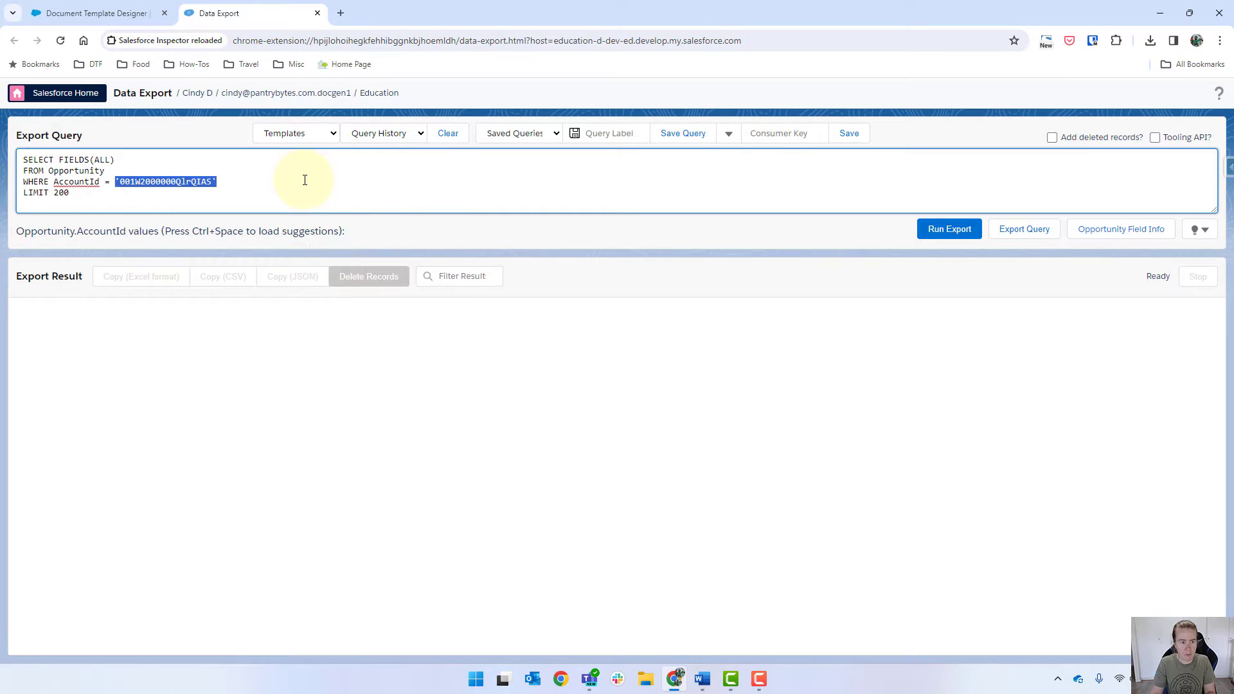
triple_click(305, 179)
key(BackSpace)
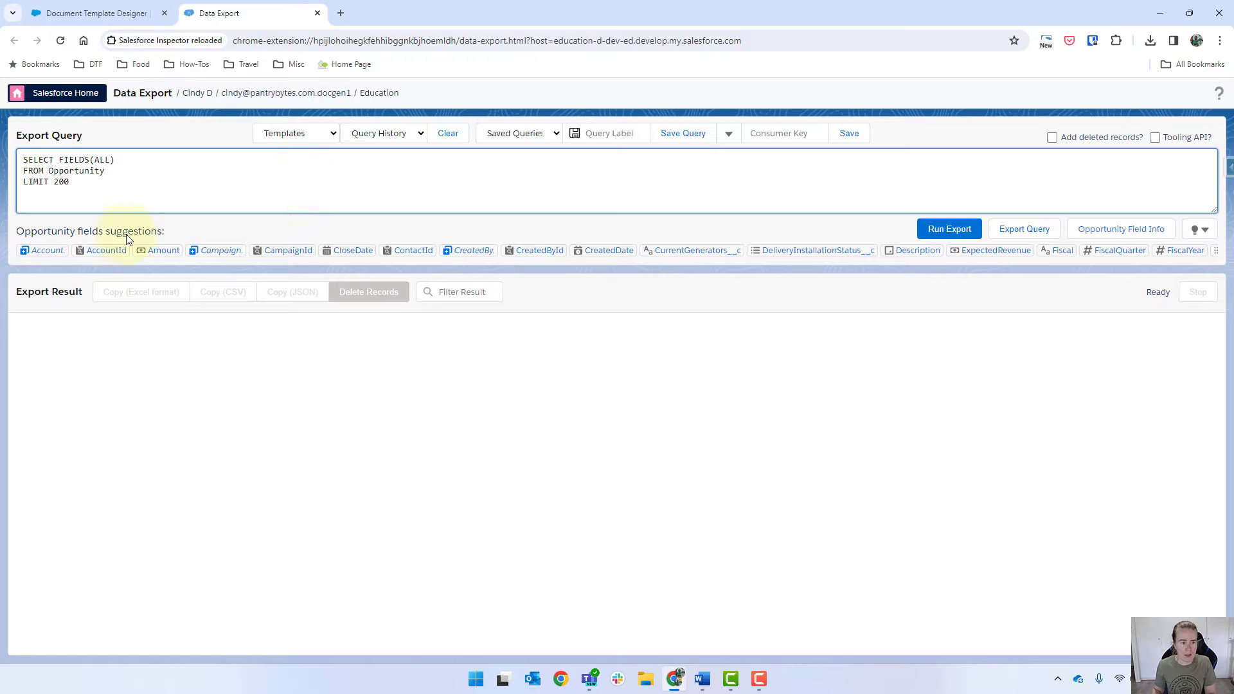
click(947, 229)
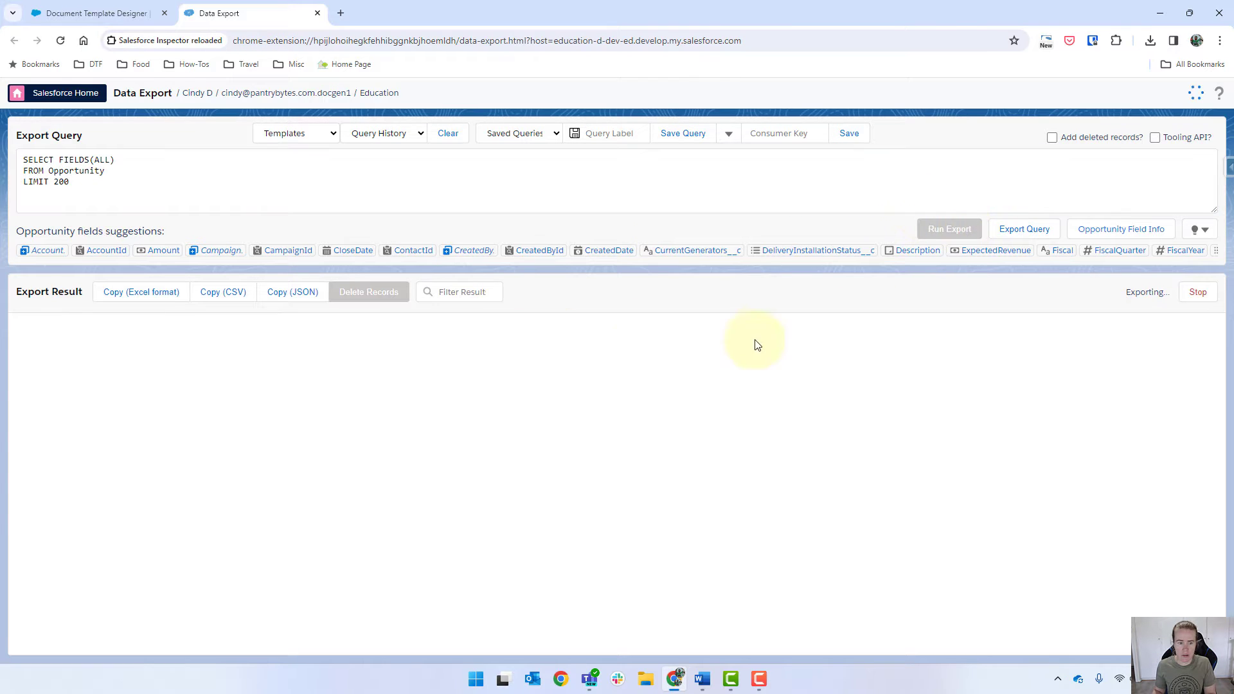
scroll(399, 510, down, 5)
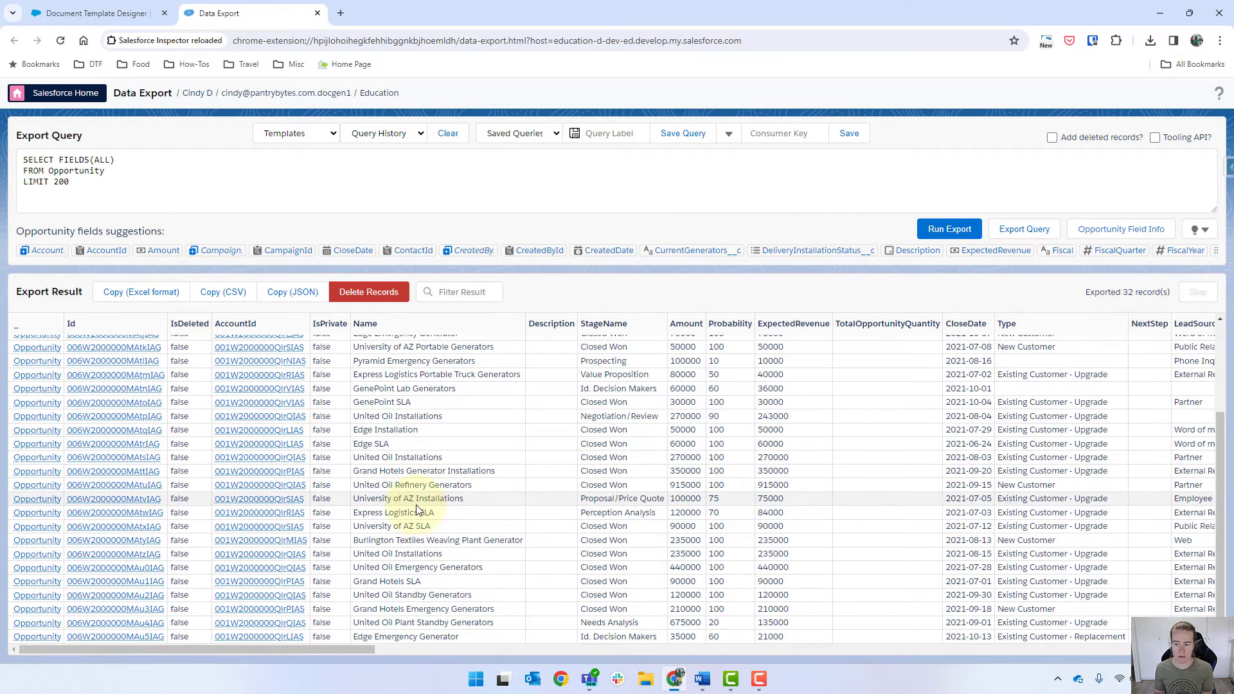
scroll(418, 506, up, 5)
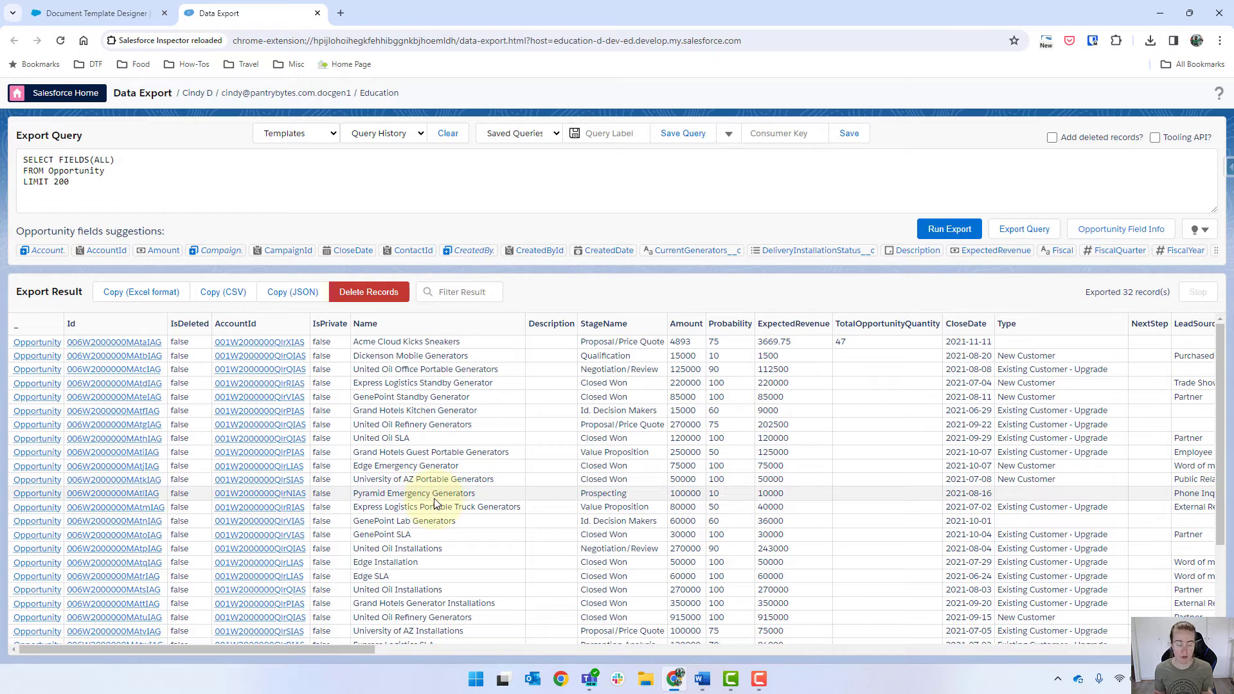
scroll(434, 505, down, 2)
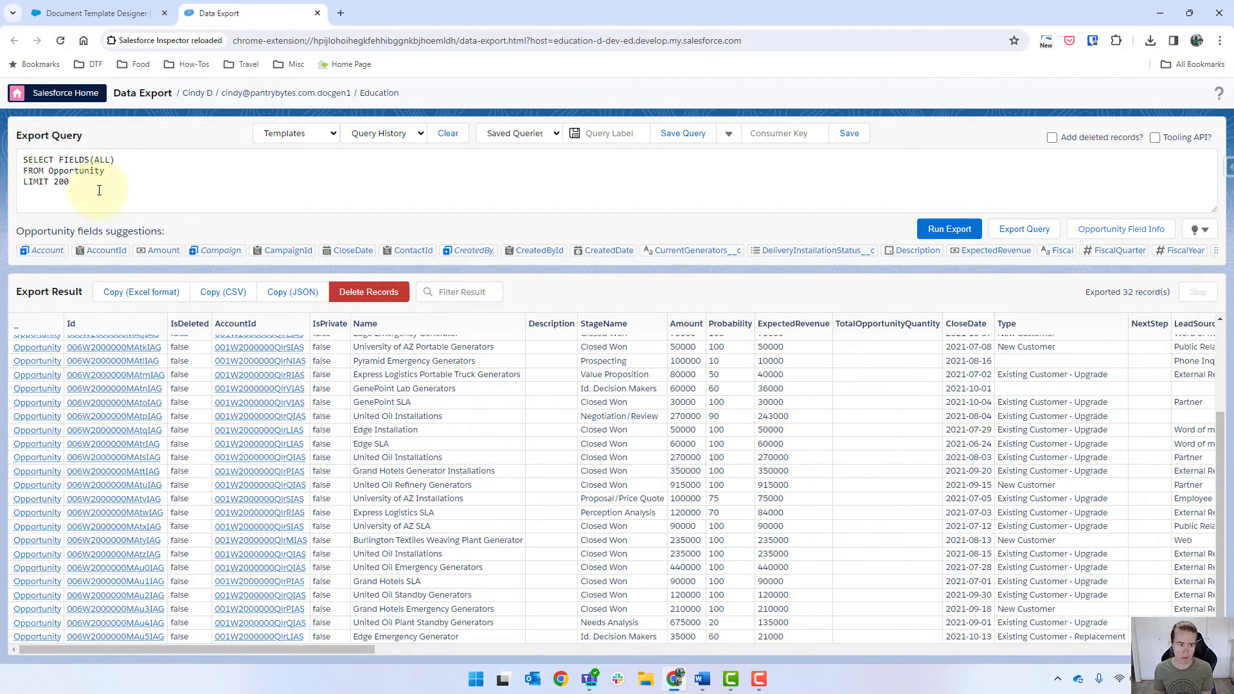
scroll(400, 463, up, 2)
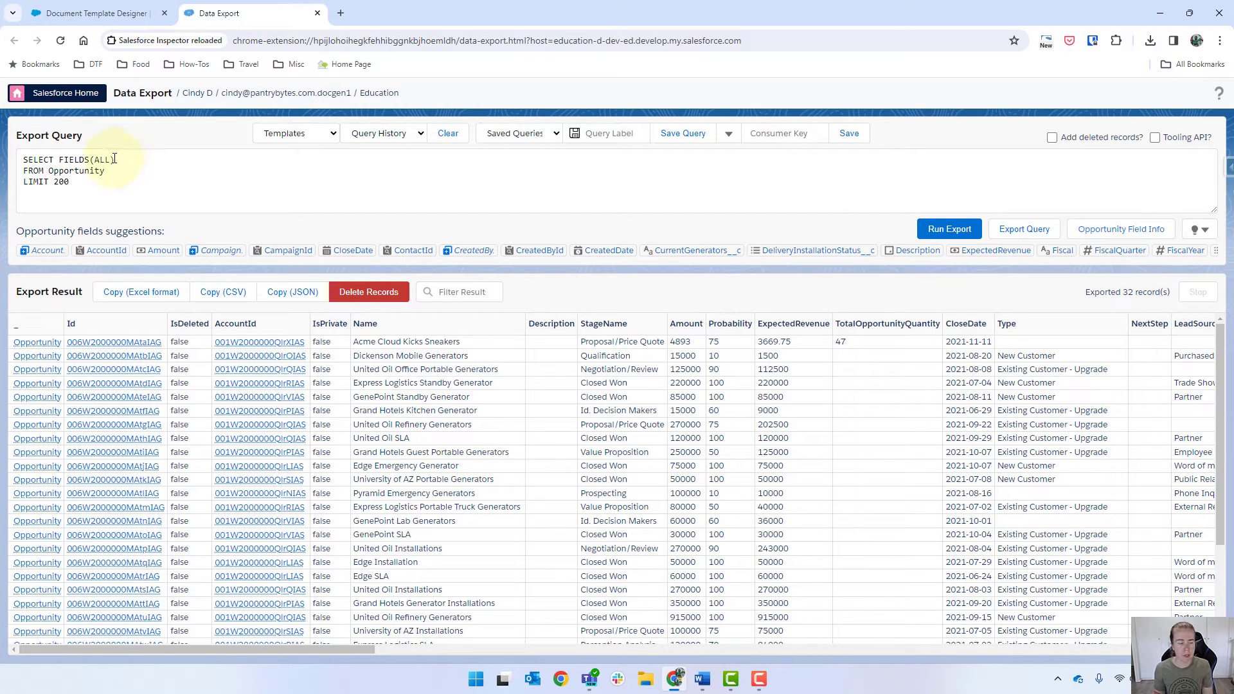
Replace FIELDS(ALL) in the query's select list with AccountId, COUNT(Id)
click(114, 159)
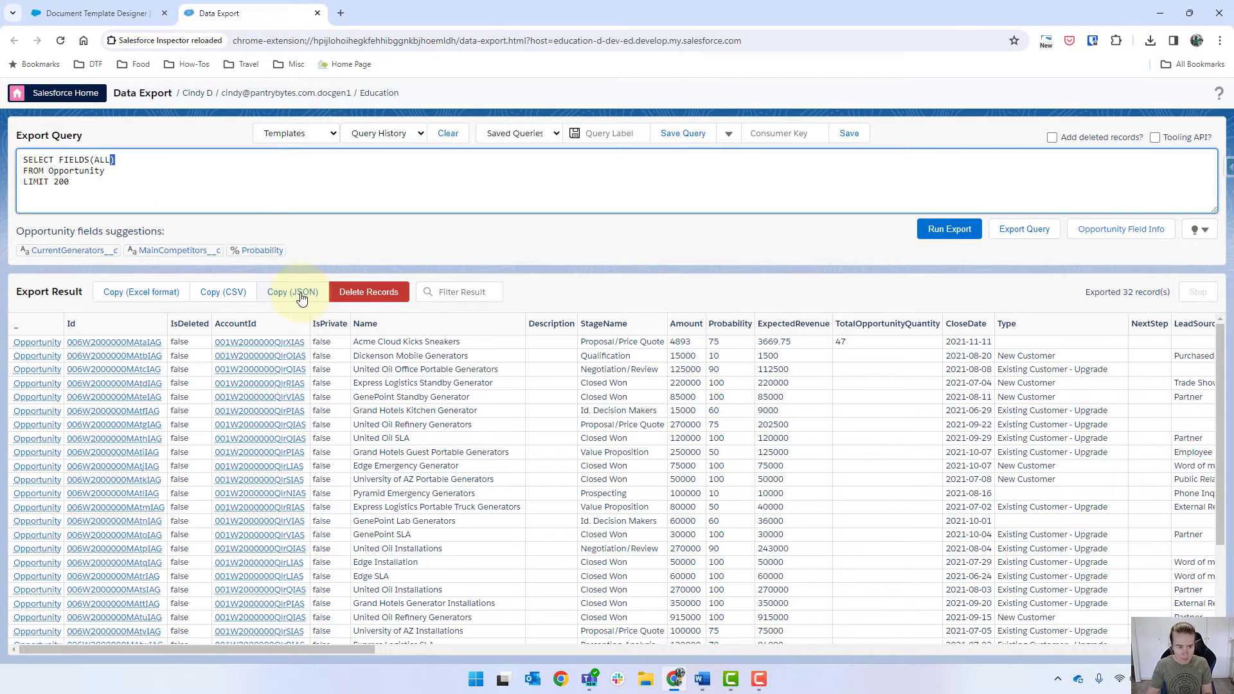
key(shift+Home)
key(ctrl+shift+Right)
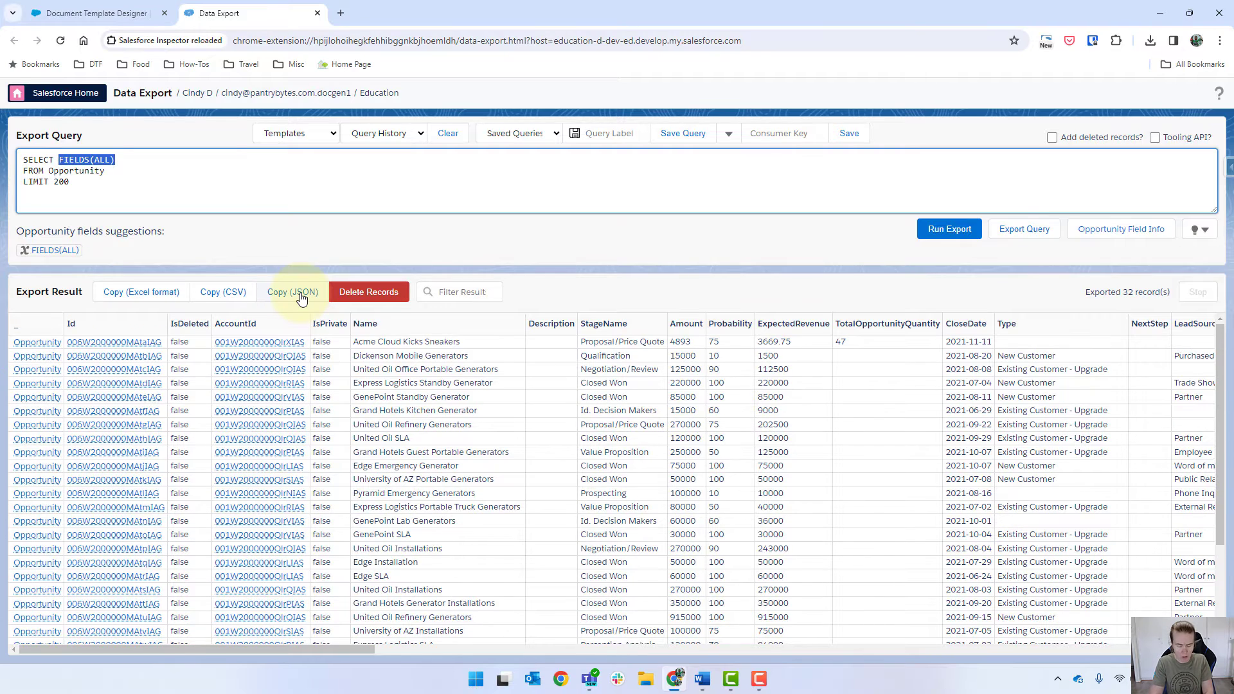
key(BackSpace)
text(Account)
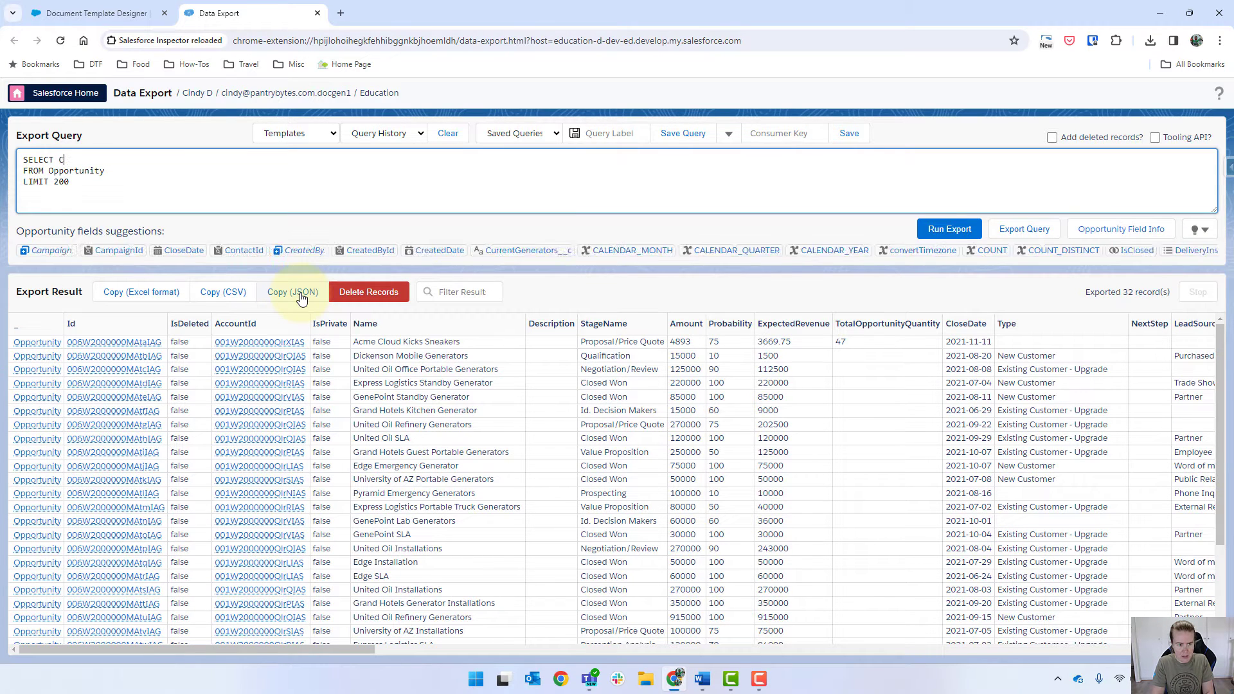
text(Id, )
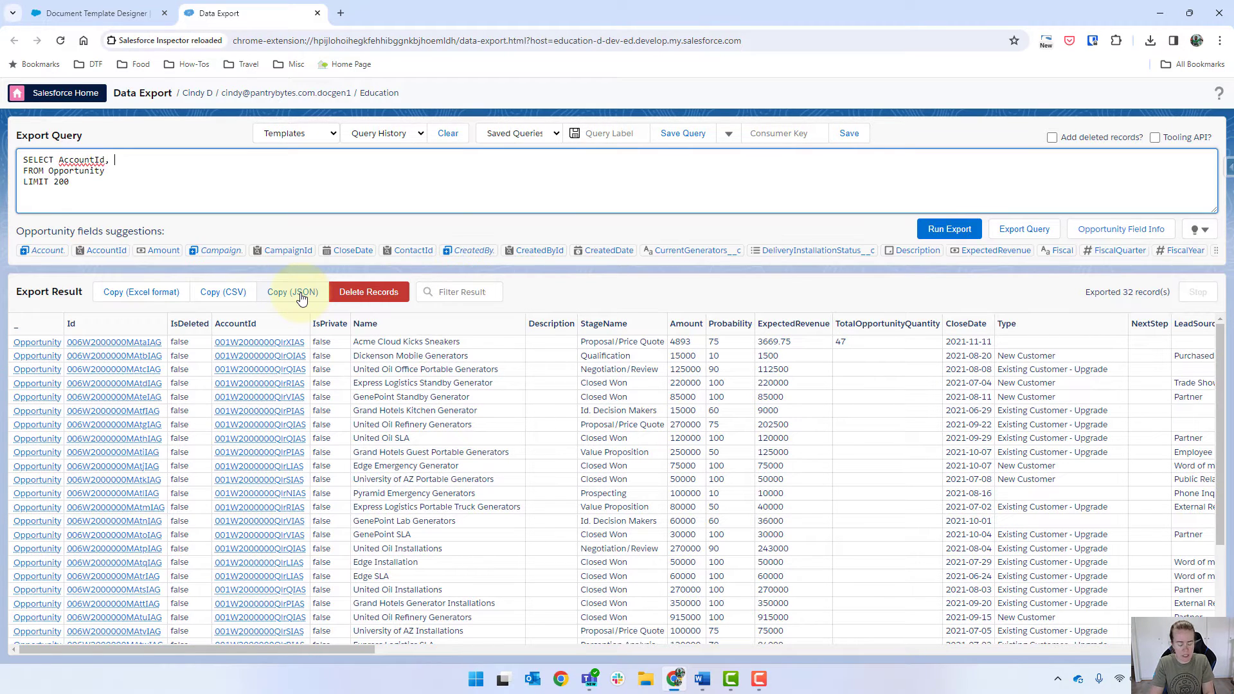
text(COUNT(Id))
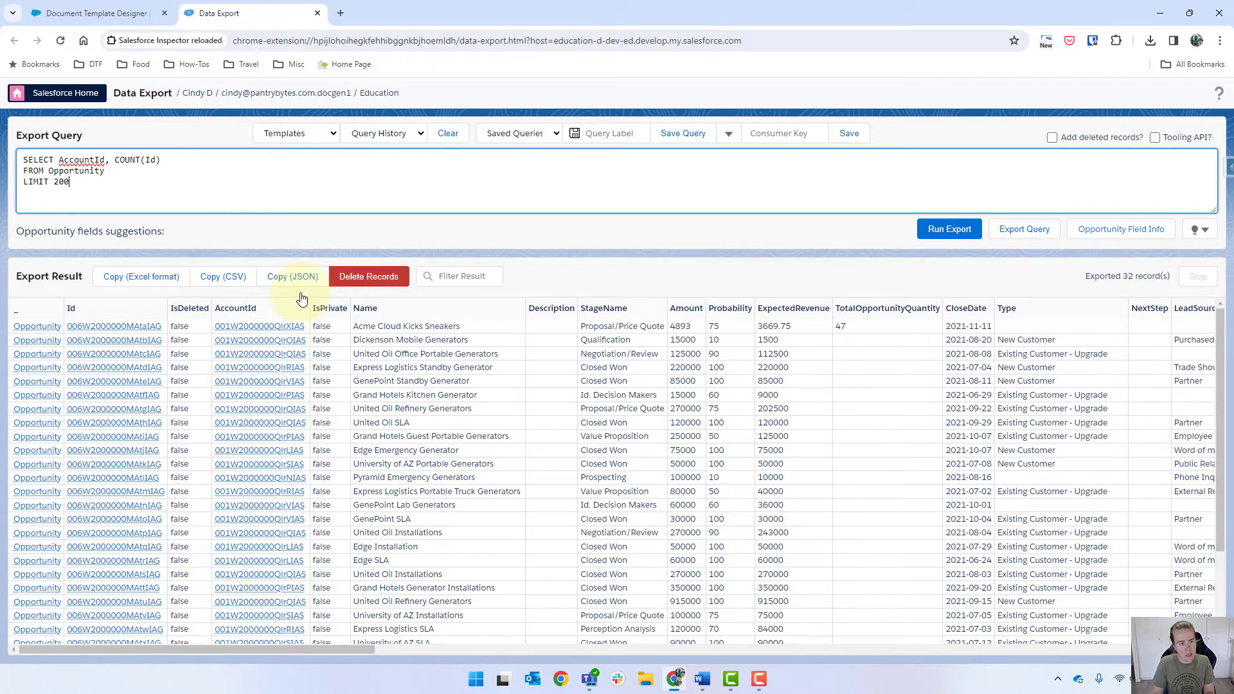
Replace the LIMIT 200 line with GROUP BY AccountId and run the export
key(shift+Home)
key(BackSpace)
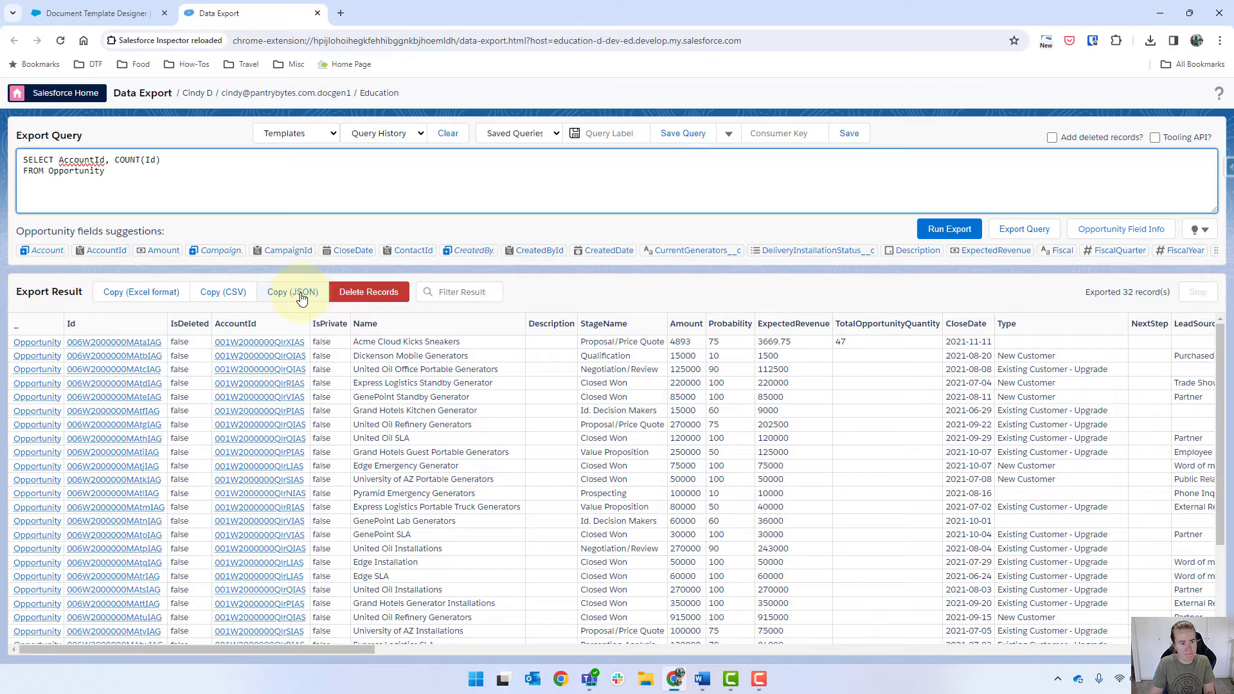
text(GROUP BY Ac)
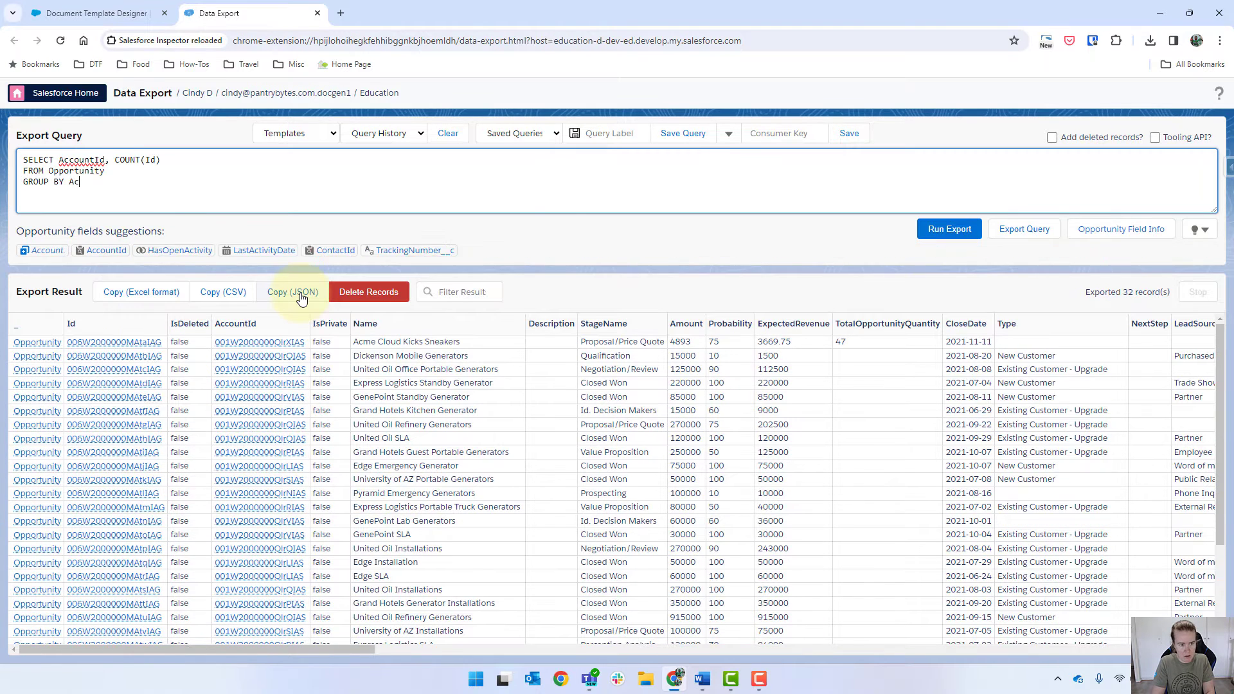
text(countId)
click(953, 233)
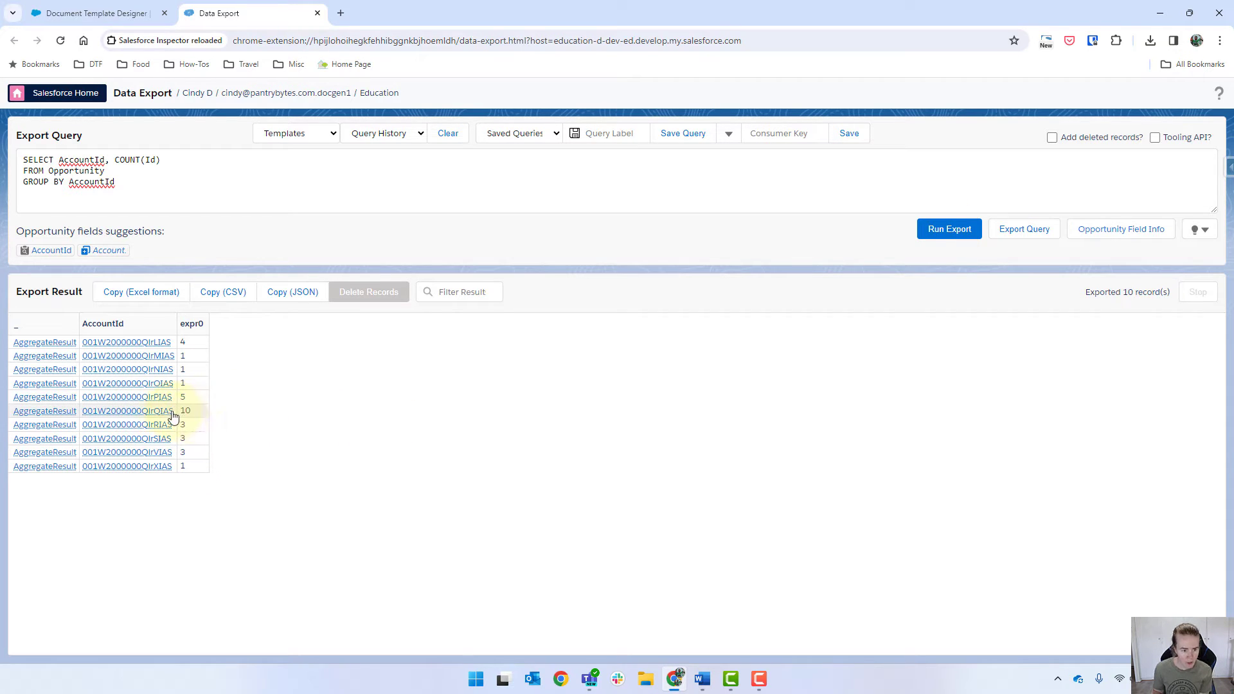
Copy the AccountId with the highest opportunity count and replace the GROUP BY line with a WHERE condition matching AccountId to it
drag(179, 411, 81, 414)
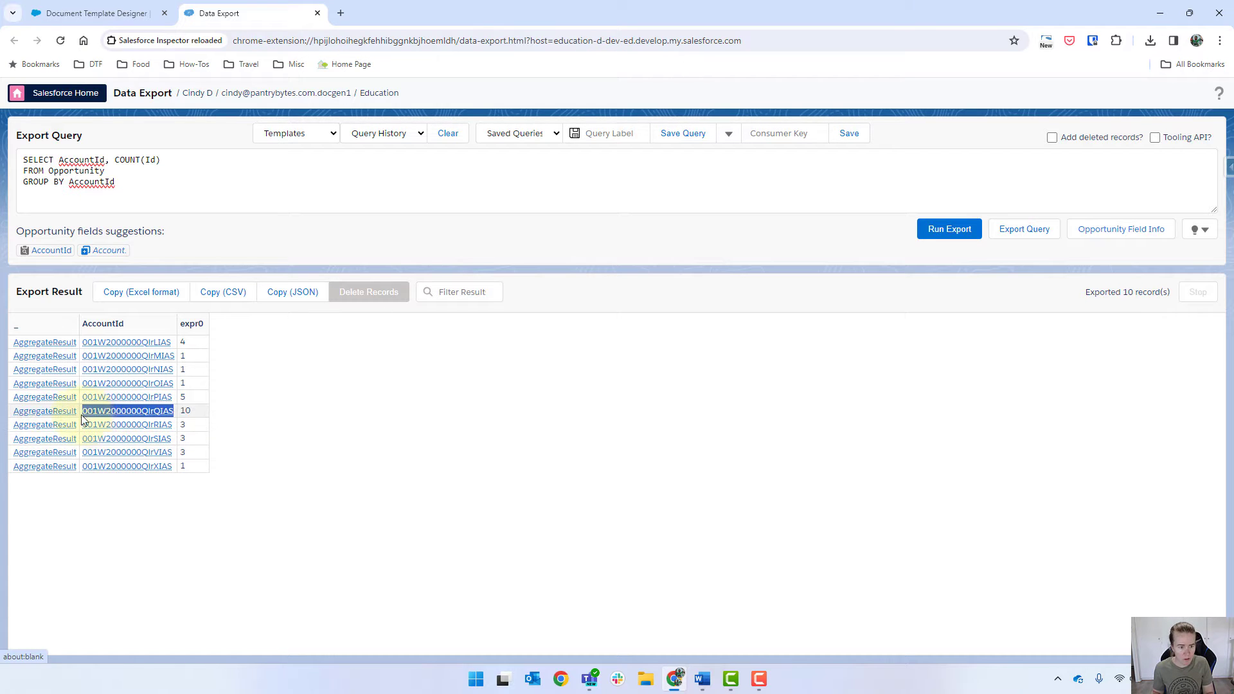
triple_click(129, 186)
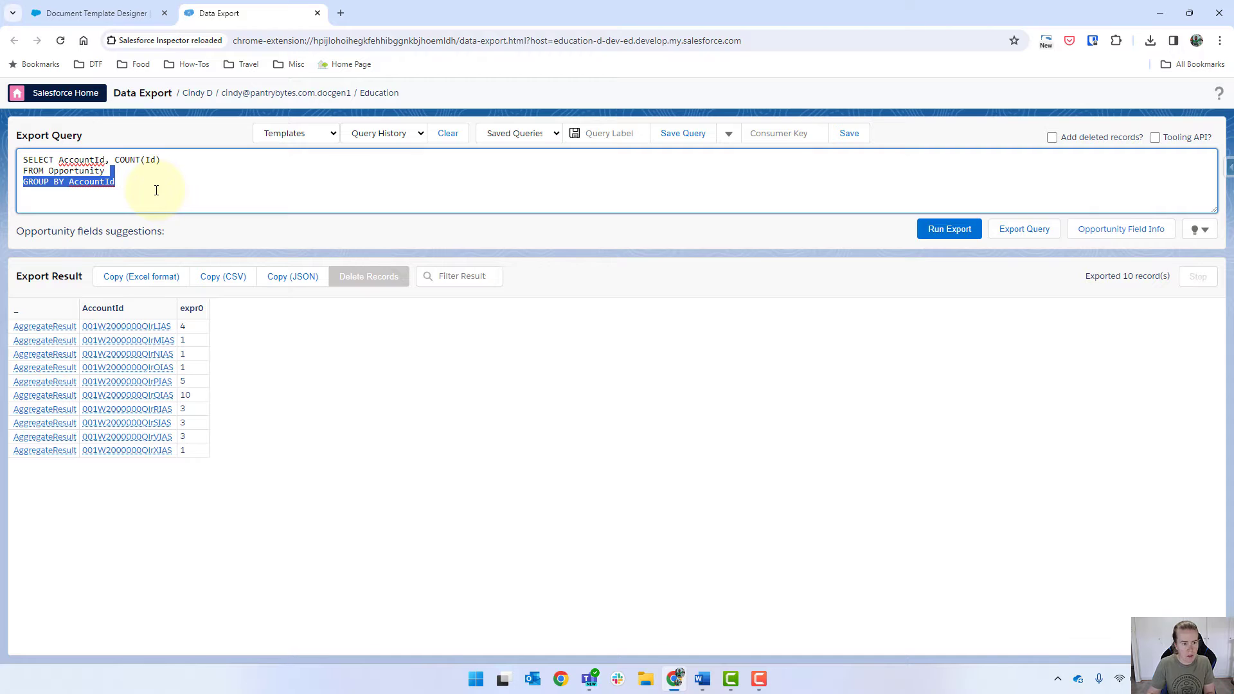
text(WHERE )
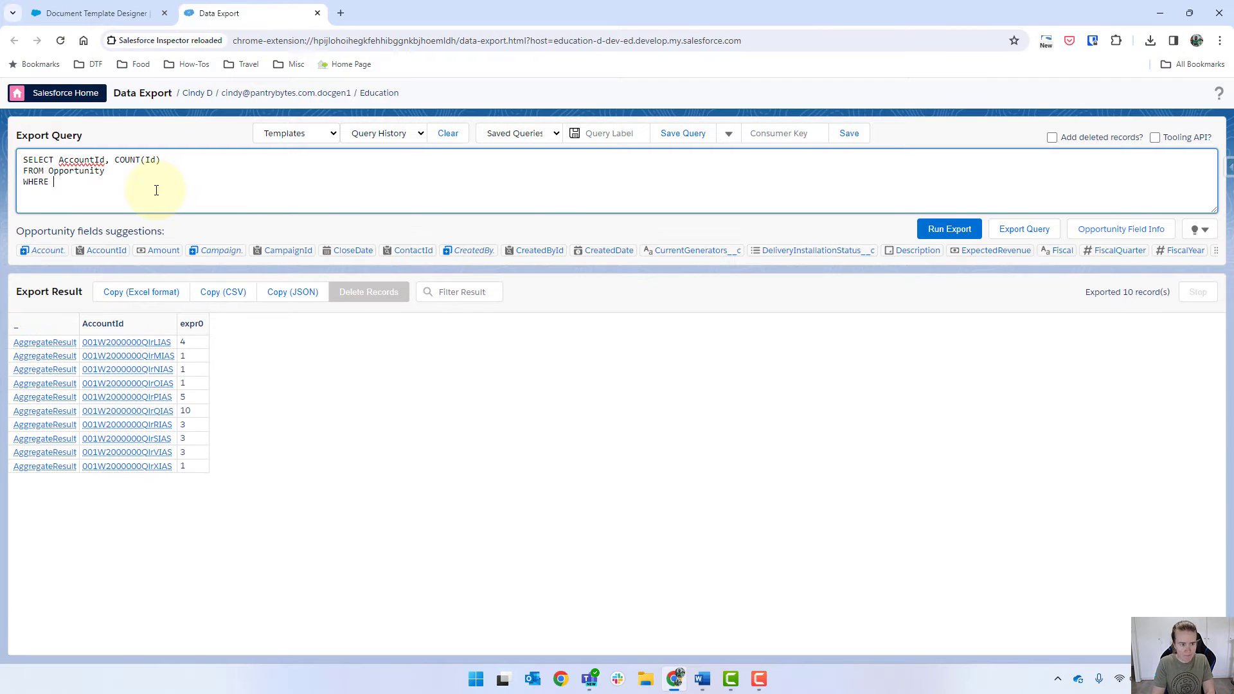
text(Is =)
key(BackSpace)
key(BackSpace)
key(BackSpace)
key(BackSpace)
key(BackSpace)
text(Account)
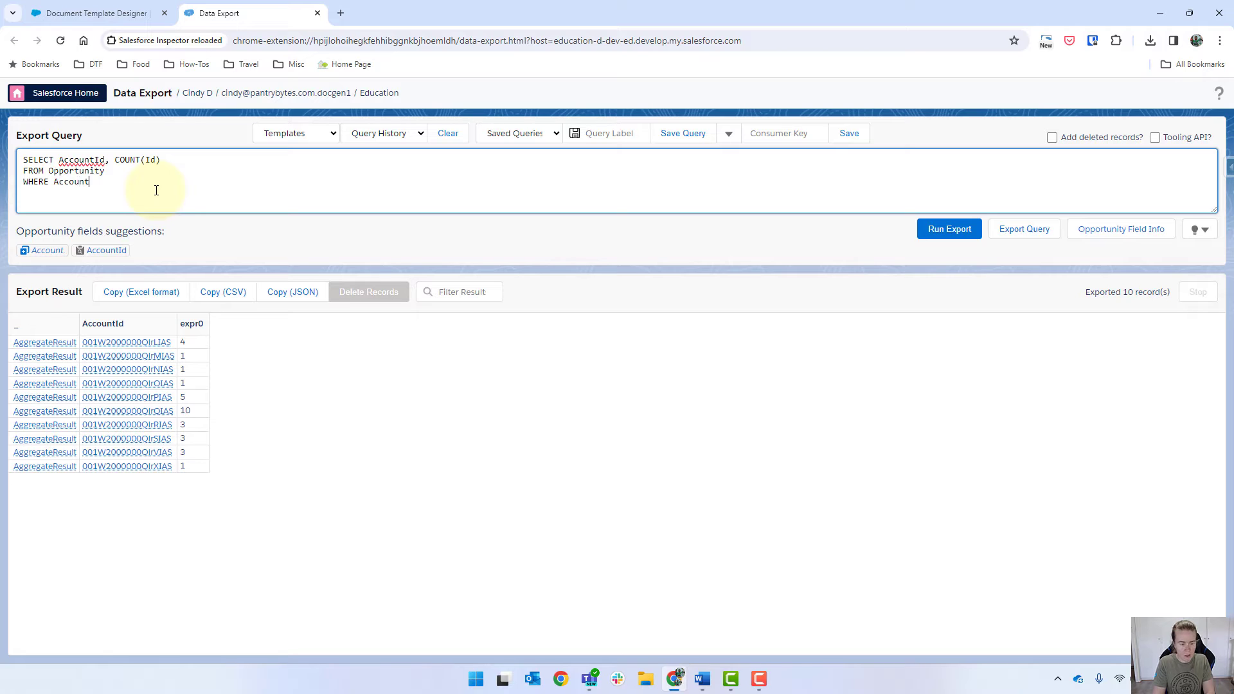
text(Id = ')
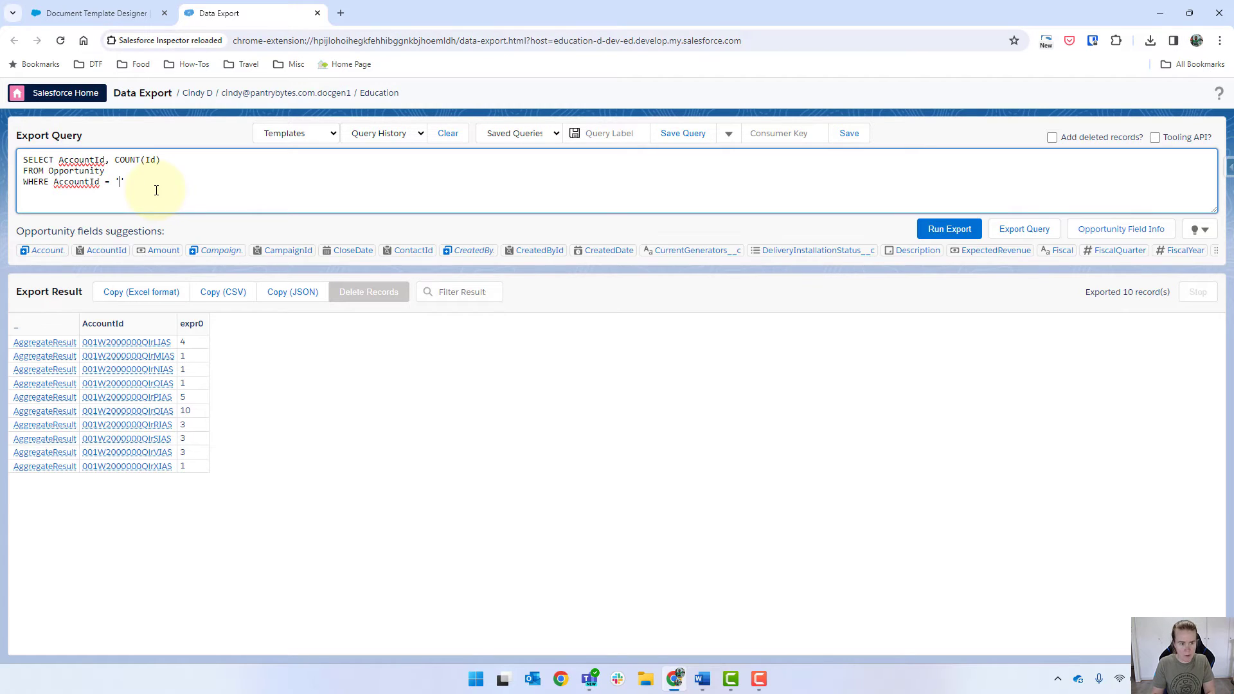
text(001W2000000QIrQIAS)
Replace AccountId, COUNT(Id) in the query's select list with FIELDS(ALL)
key(Up)
key(Up)
key(shift+Left)
key(shift+Left)
key(shift+Left)
key(shift+Left)
key(shift+Left)
key(shift+Left)
key(shift+Left)
key(shift+Left)
key(shift+Left)
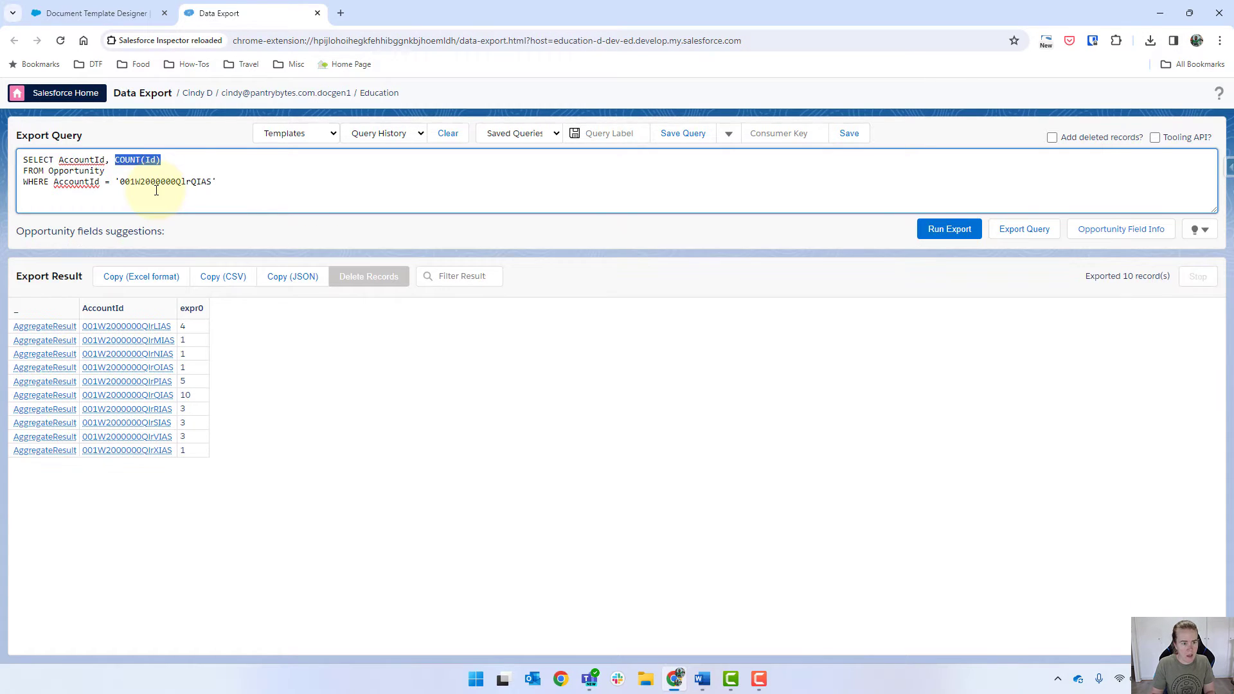
key(shift+Left)
key(shift+Left)
key(shift+Left)
key(shift+Left)
key(shift+Left)
key(shift+Left)
key(shift+Left)
key(shift+Left)
key(shift+Left)
key(shift+Left)
key(shift+Left)
text(FIELDS(ALL)
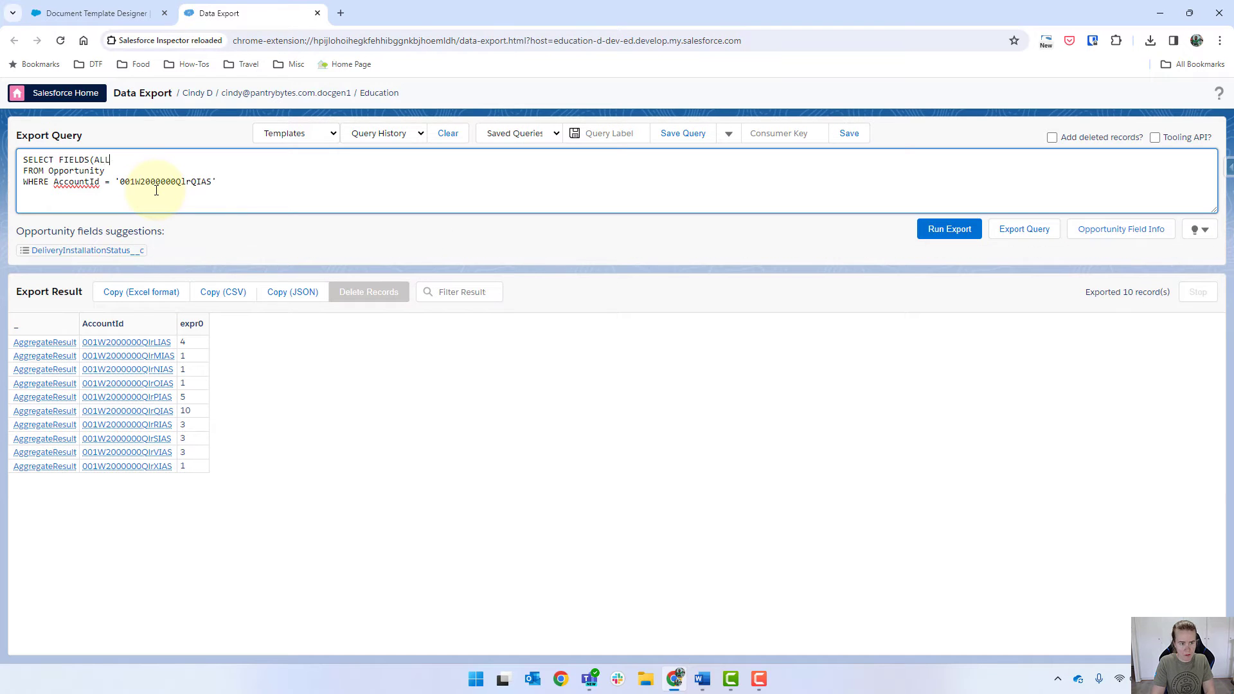
text())
Add LIMIT 200 as the query's last line and run the export
key(Return)
text(LIMI)
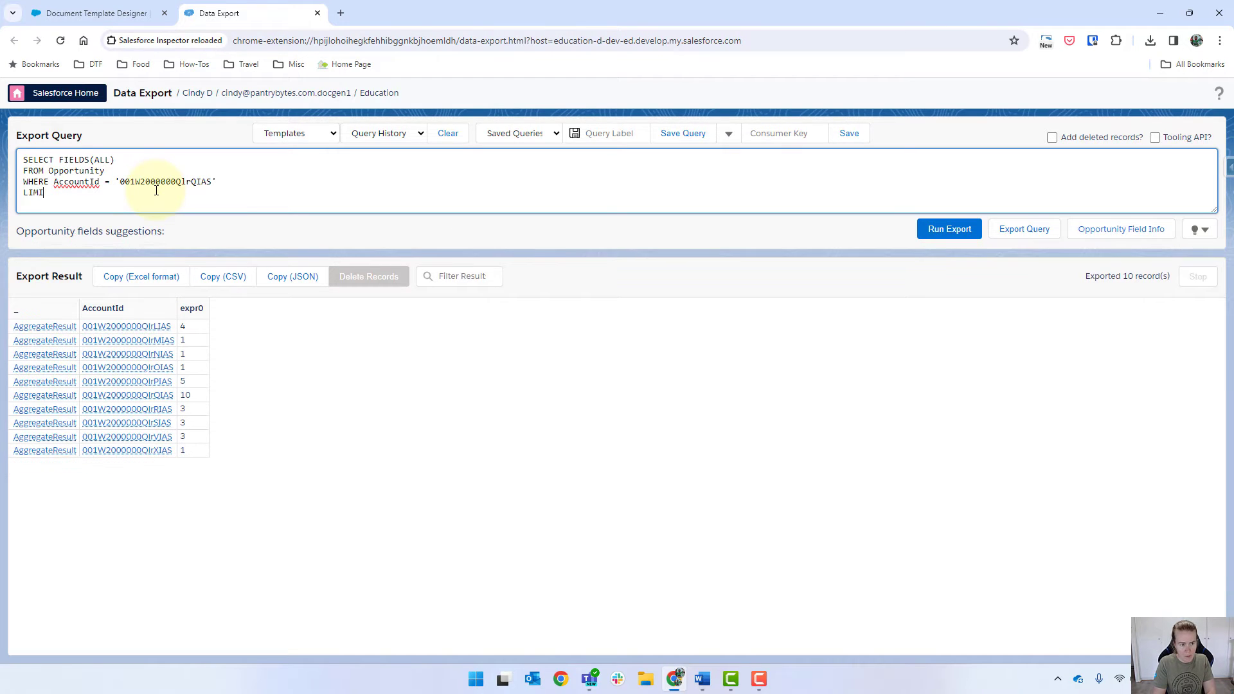
text(T 200)
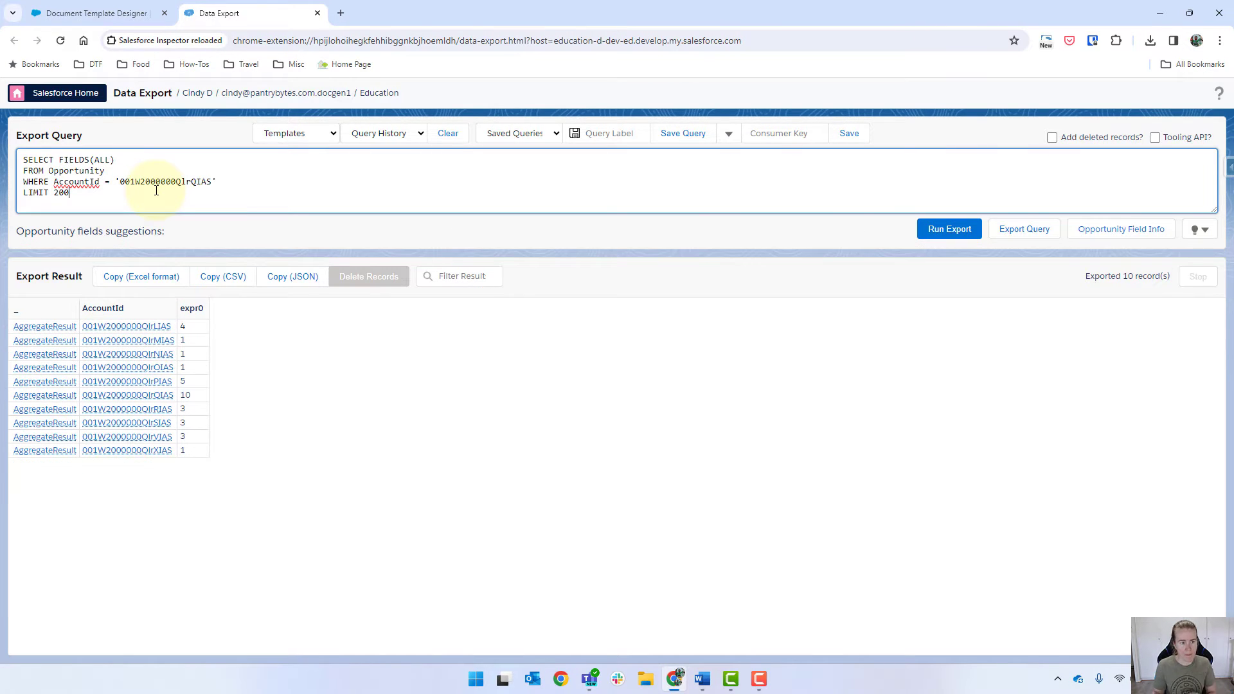
click(949, 230)
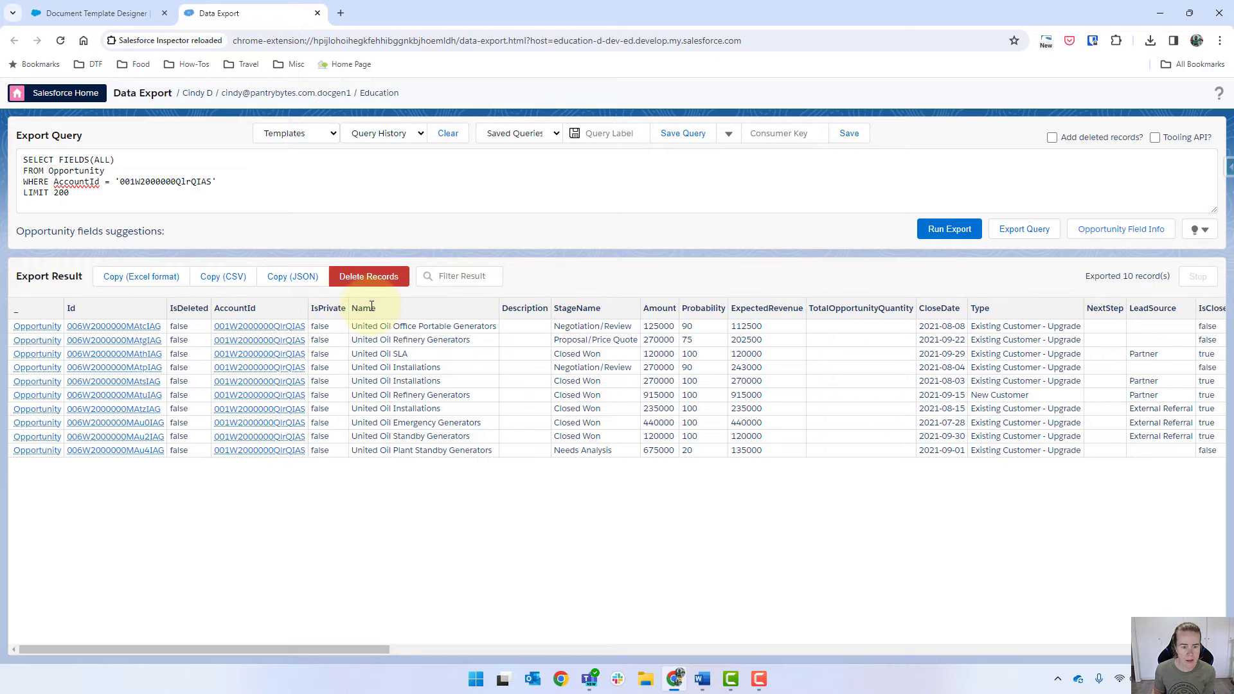
Add Id and Account.Name before FIELDS(ALL) in the query's select list and run the export
click(80, 176)
text(Id, account)
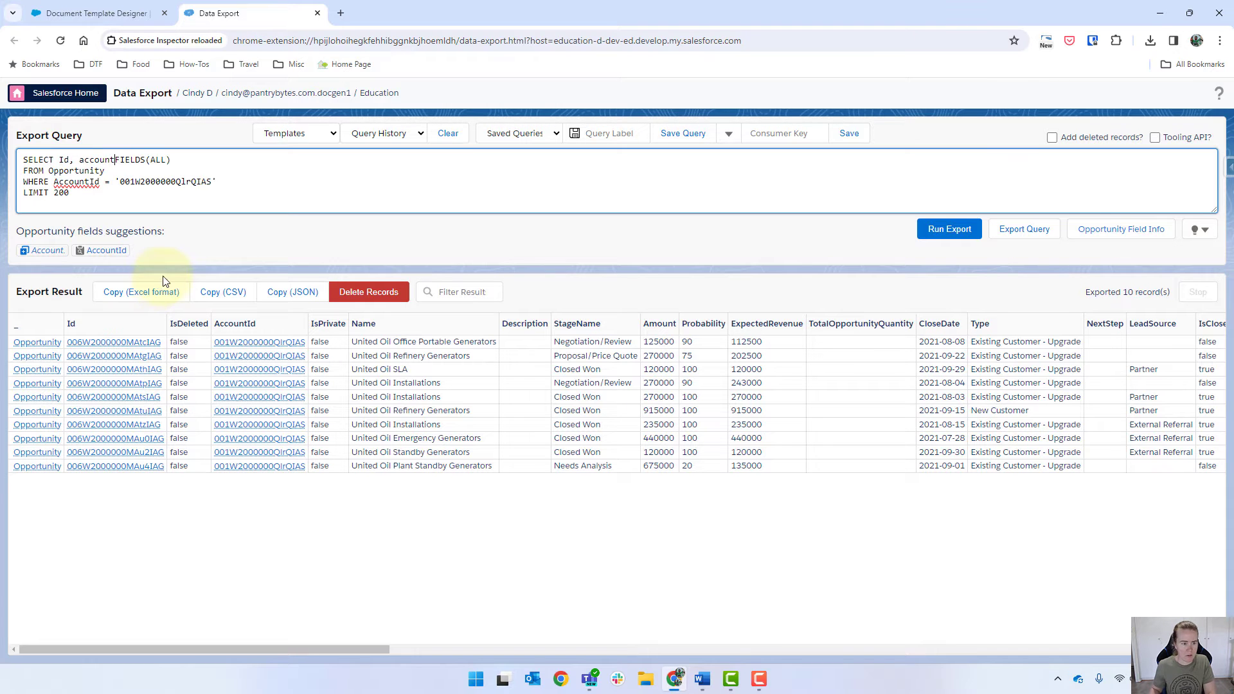
click(44, 250)
text(Name)
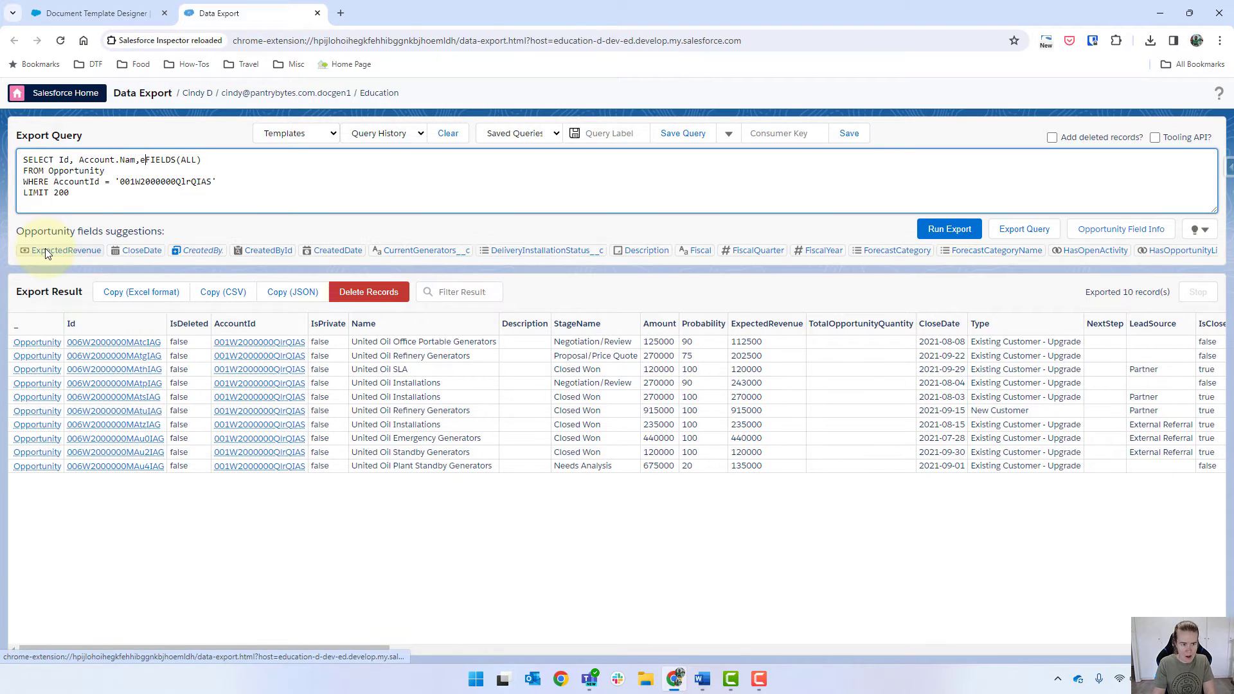
click(44, 248)
click(950, 229)
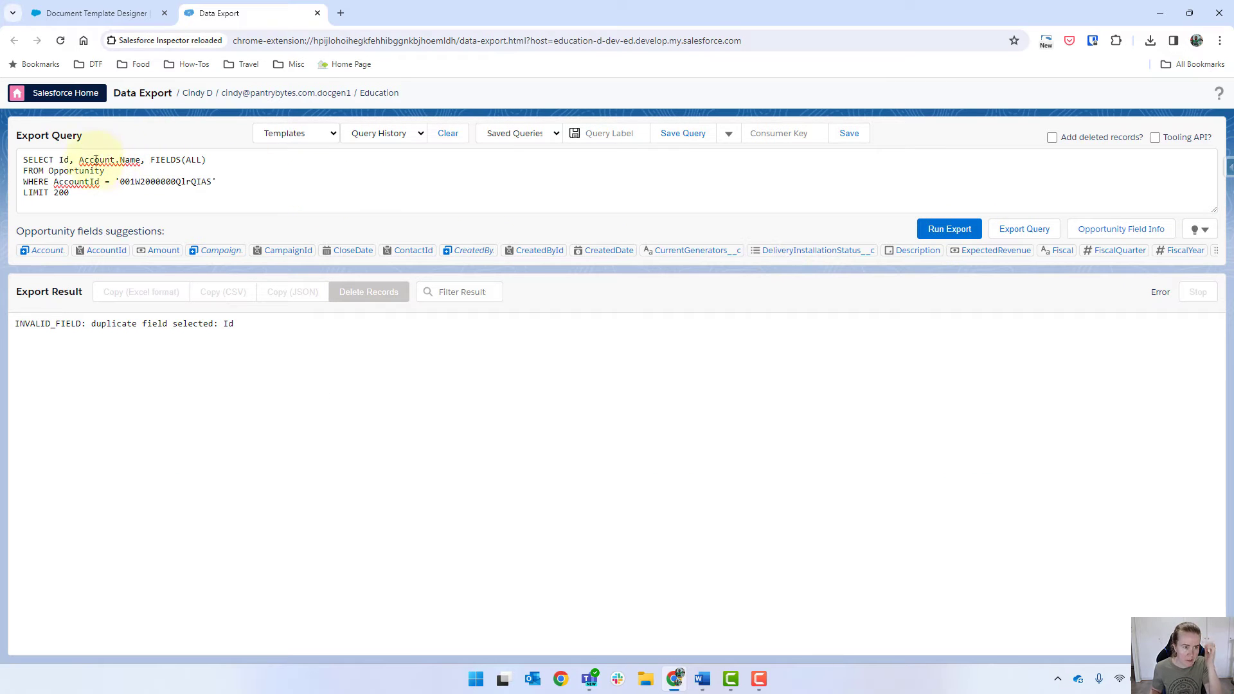
Remove Id from the start of the query's select list and rerun the export
click(59, 160)
key(ctrl+shift+Right)
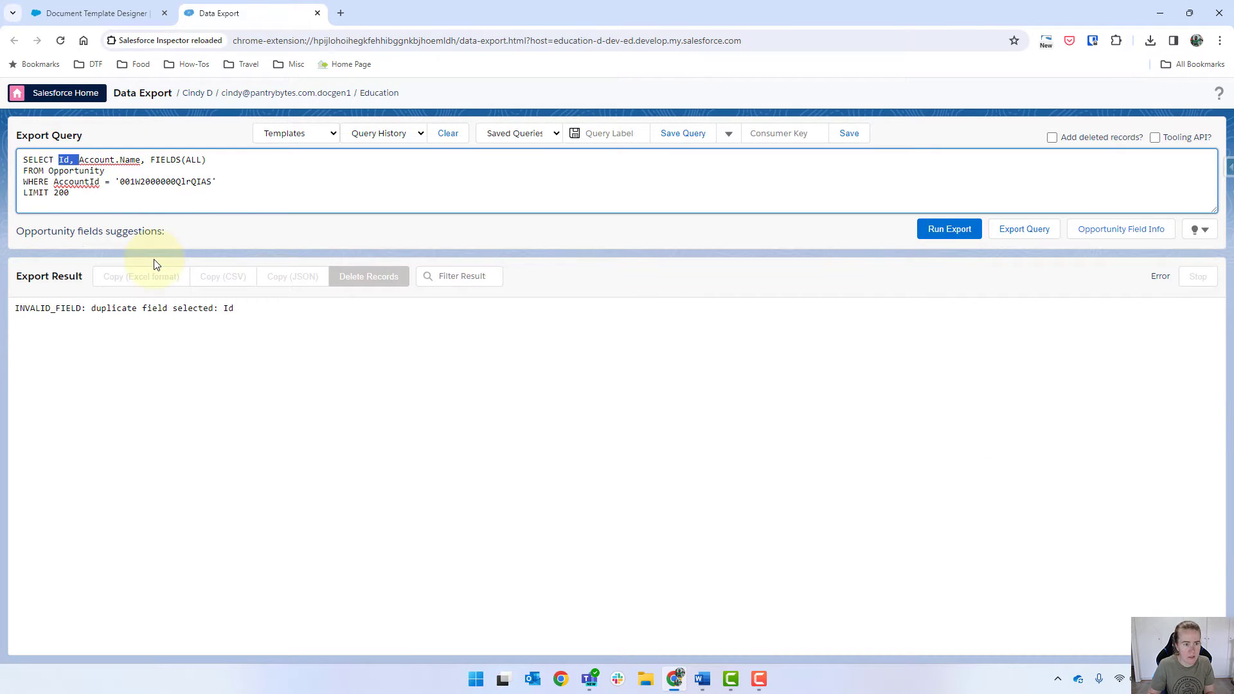
key(Delete)
click(964, 228)
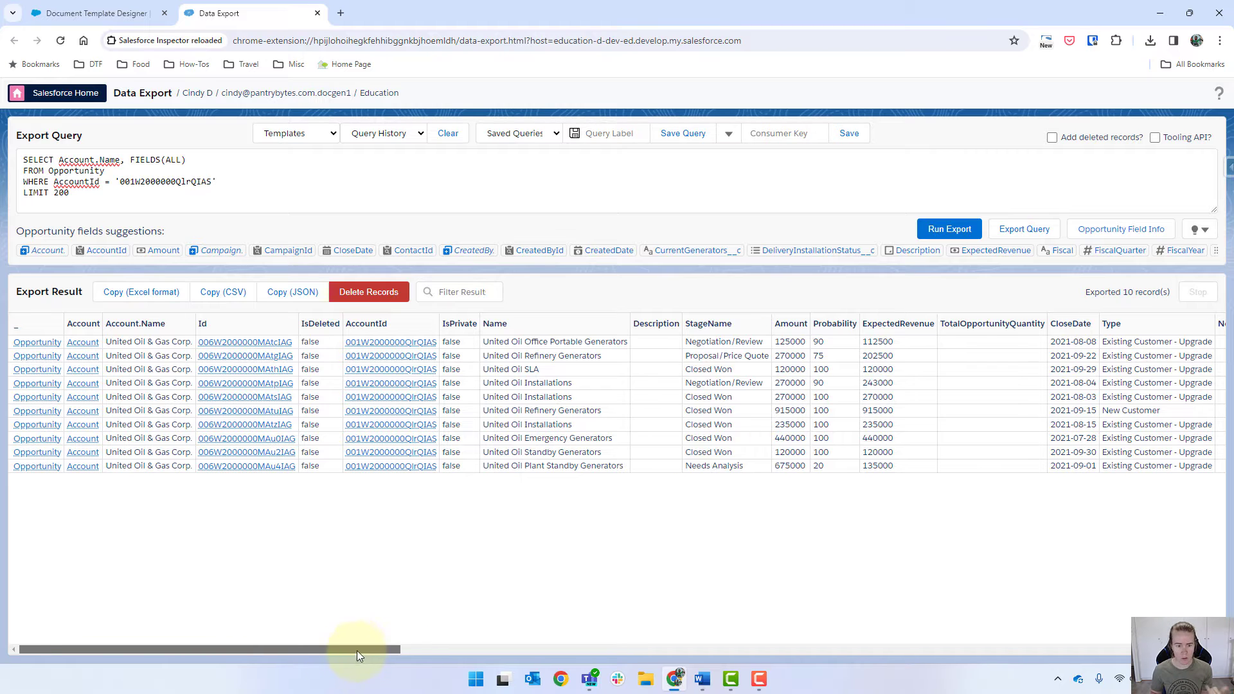
Add Owner.Name after Account.Name in the query's select list and run the export
drag(357, 651, 721, 650)
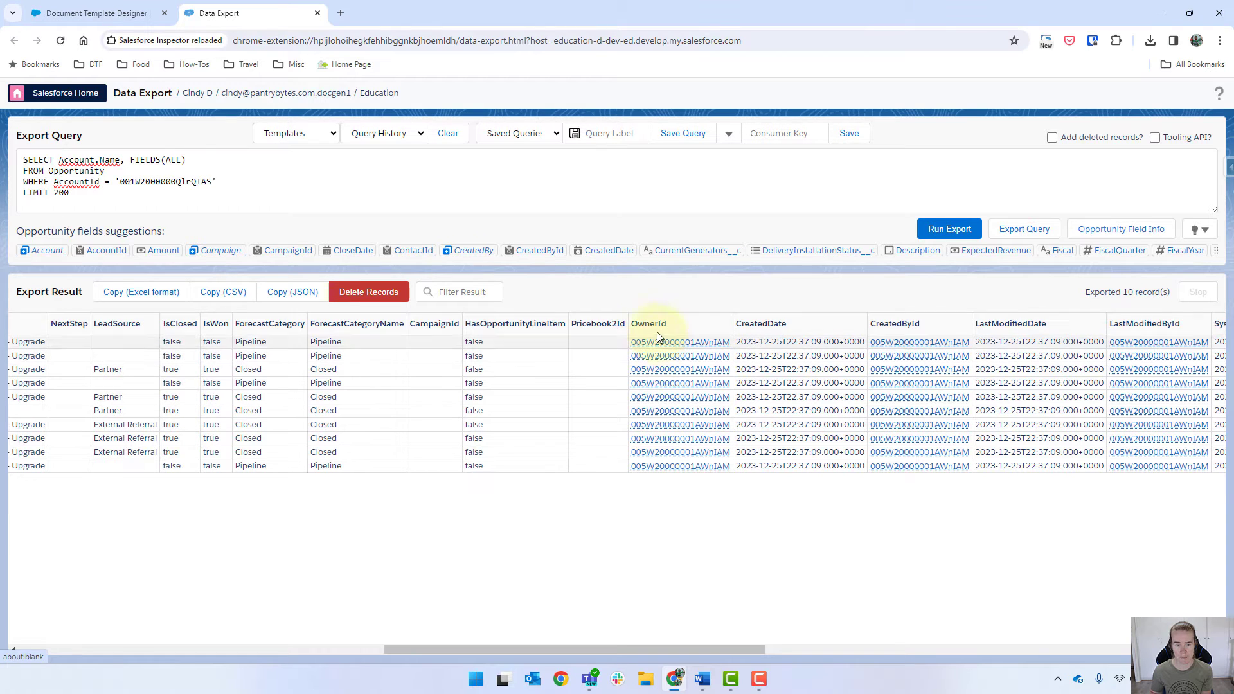
click(123, 159)
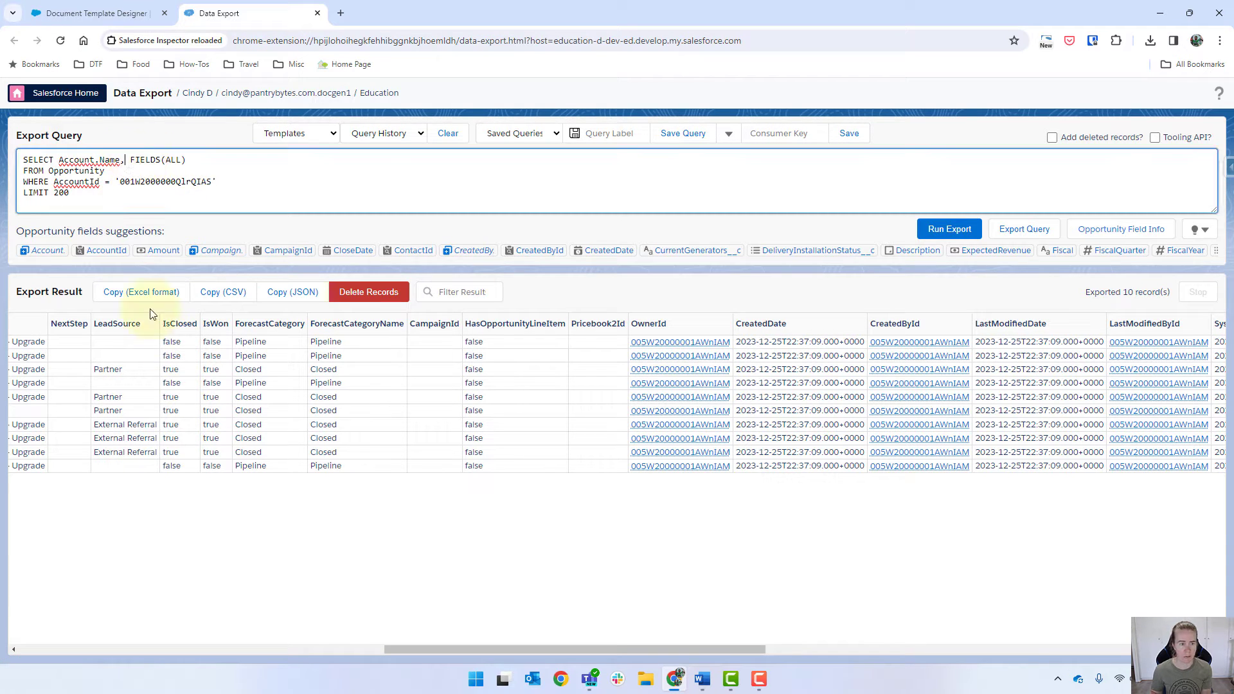
text(ownd )
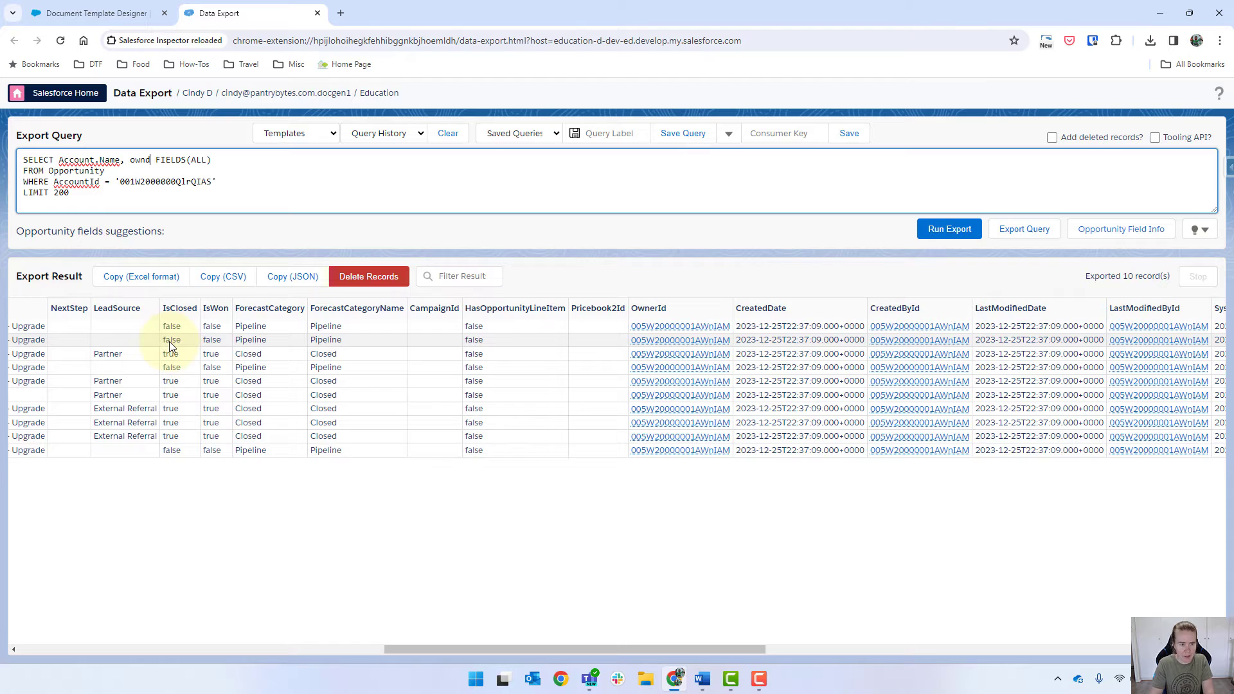
text(r)
click(43, 256)
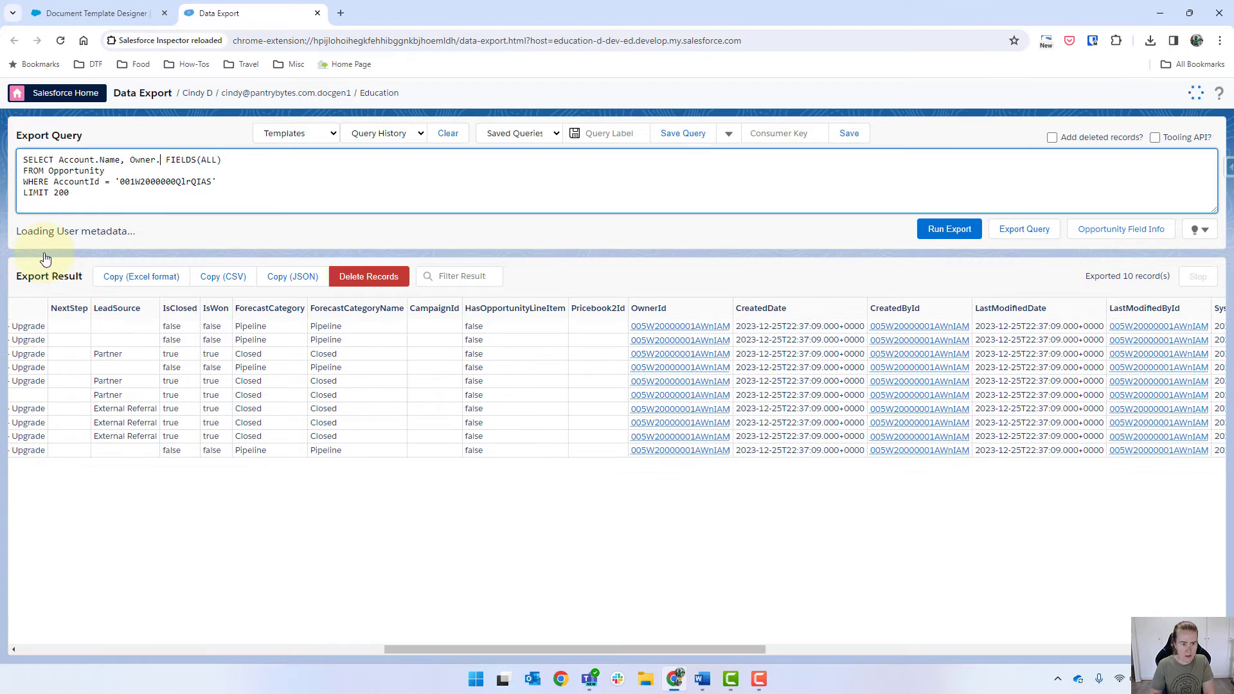
click(43, 251)
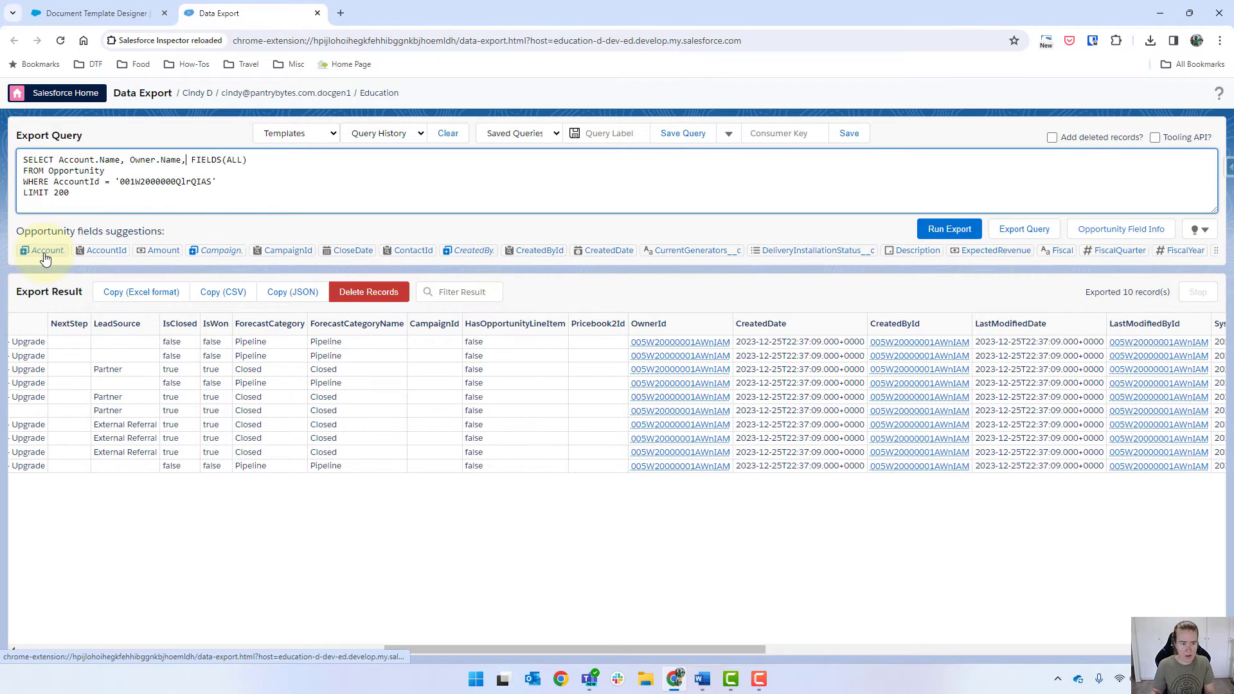
click(920, 232)
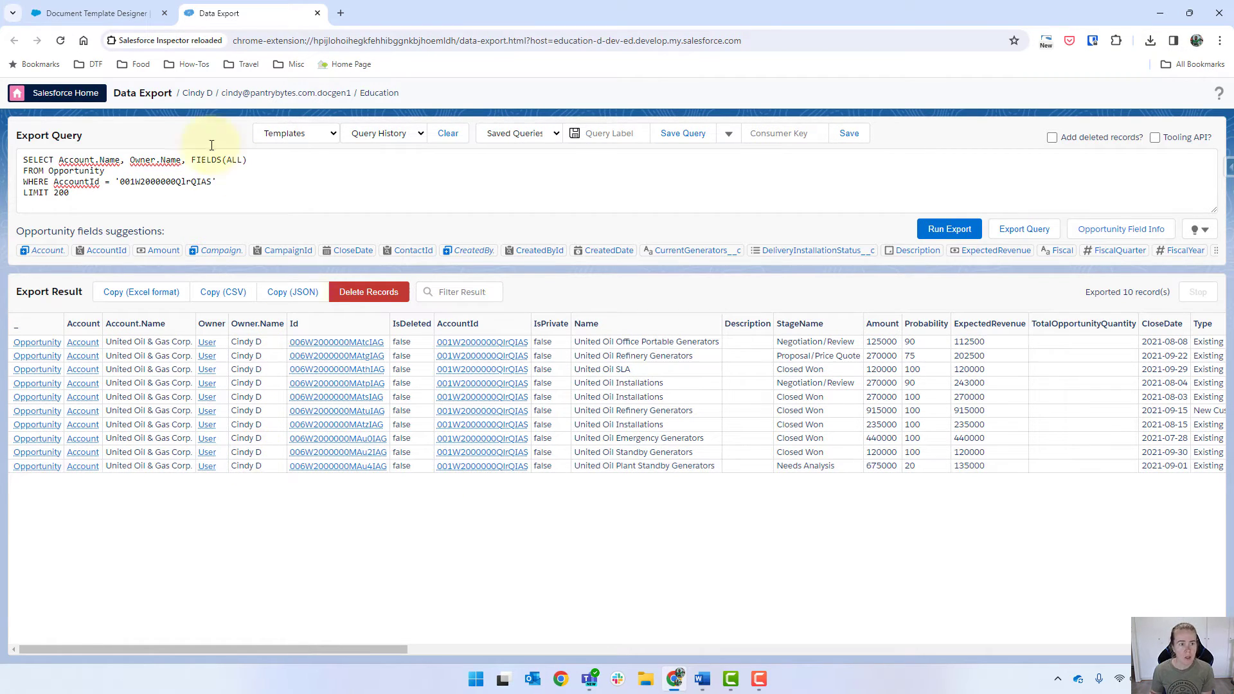
Return to OmniStudio and create an Extract DataRaptor named DRExtractDocGenExample with JSON input and output
click(102, 13)
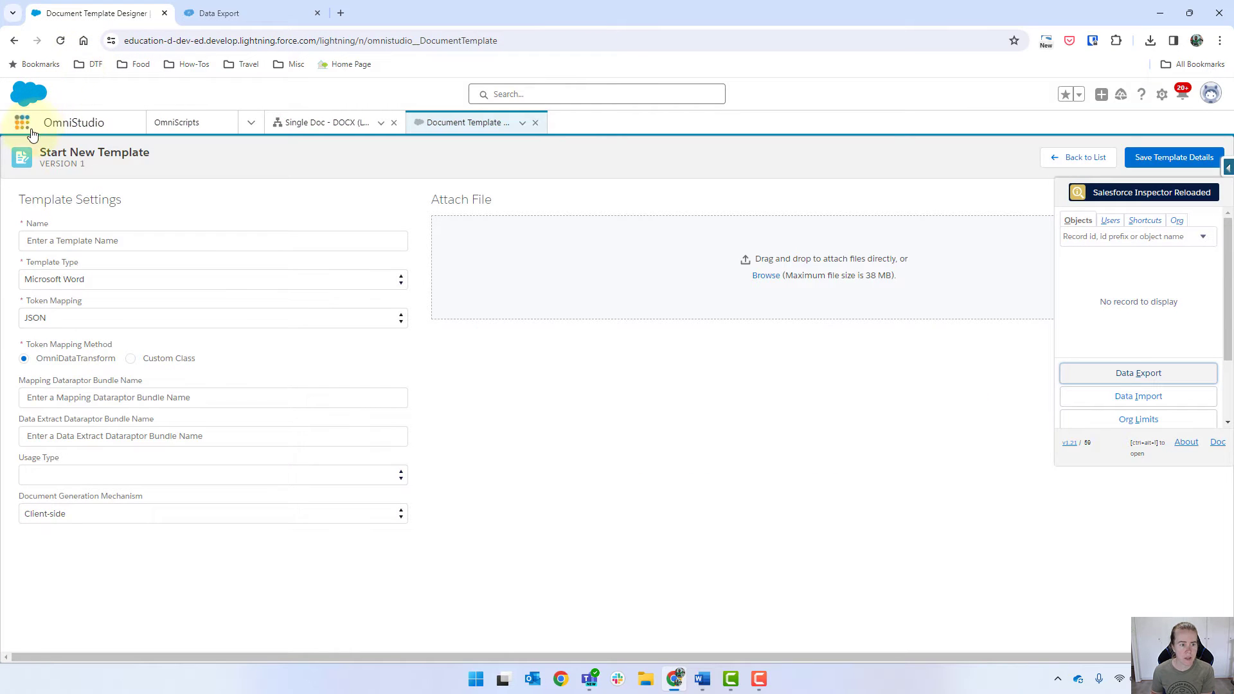
click(255, 127)
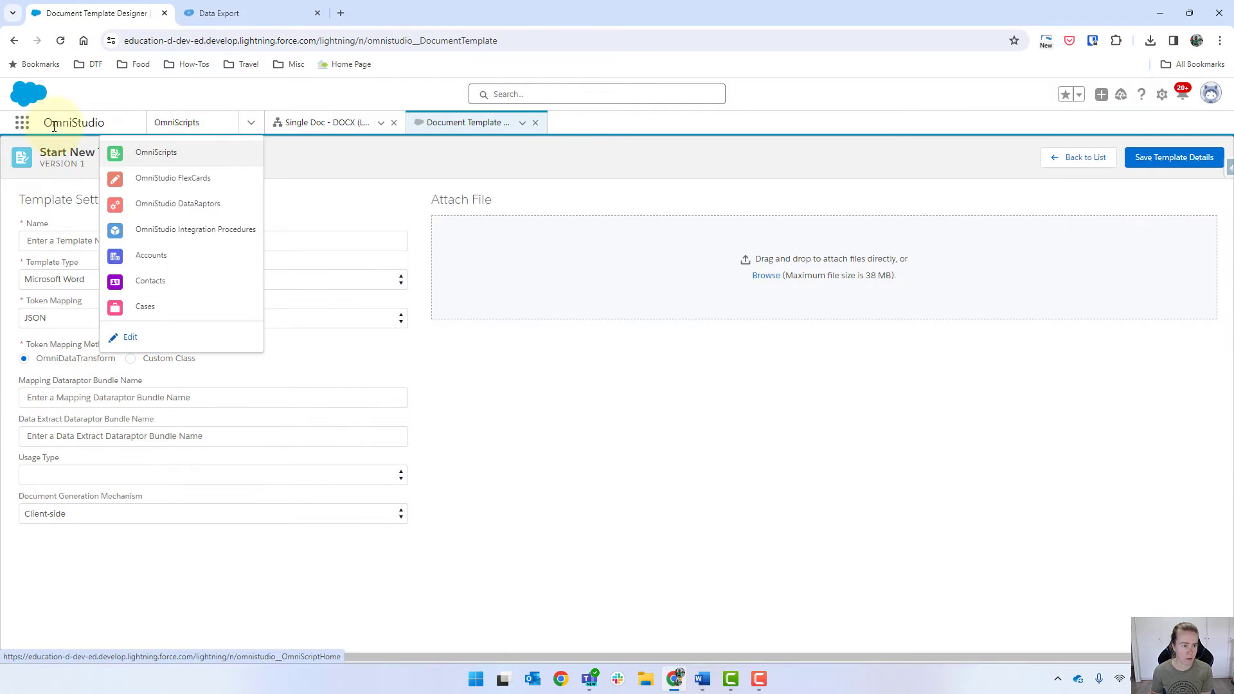
click(170, 207)
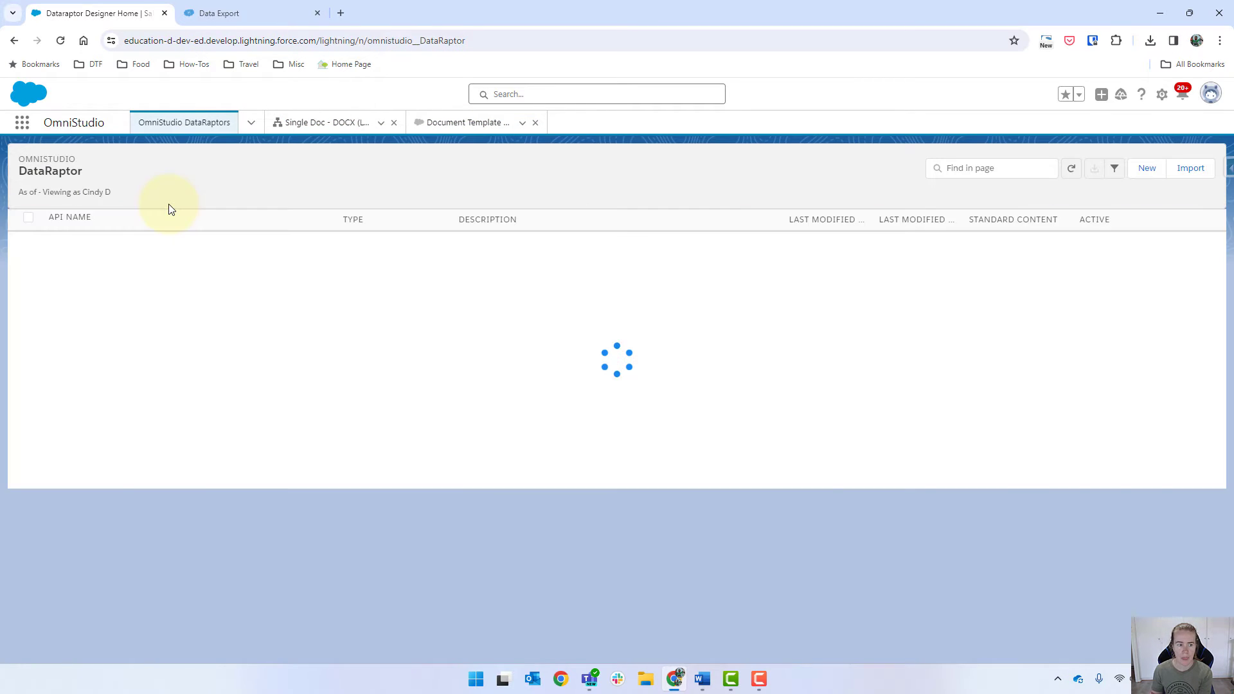
click(1136, 168)
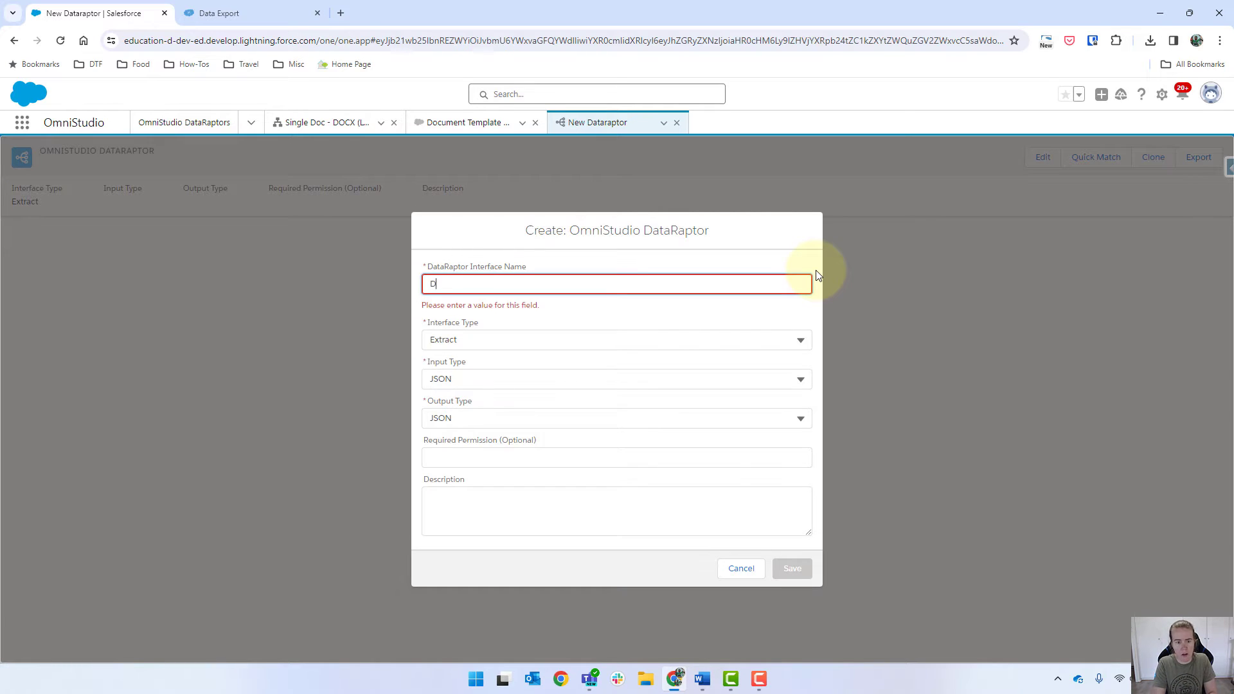
text(DR)
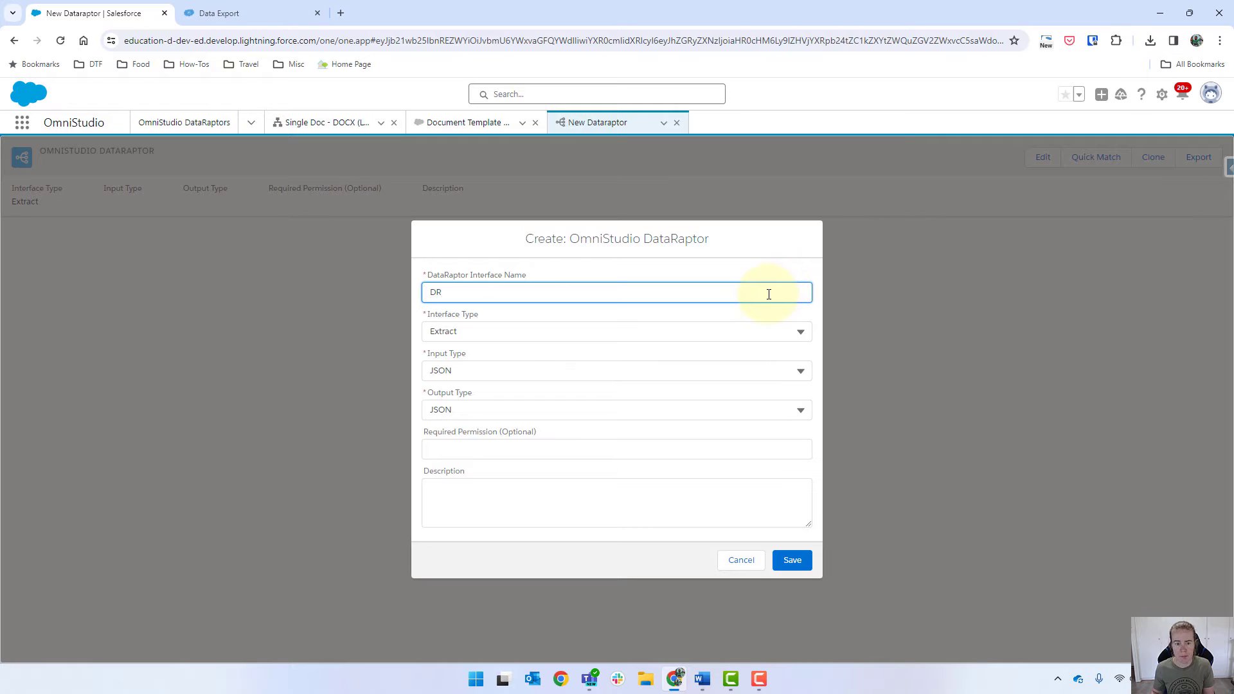
text(Extr)
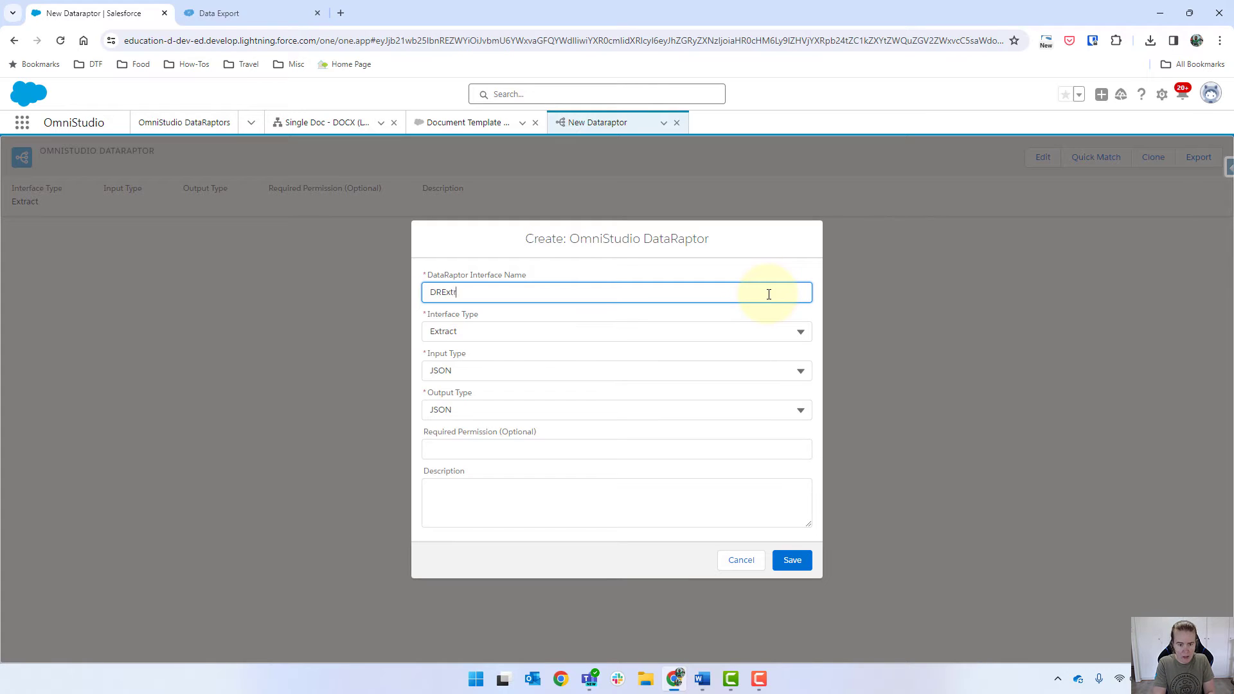
text(actDocGenExample)
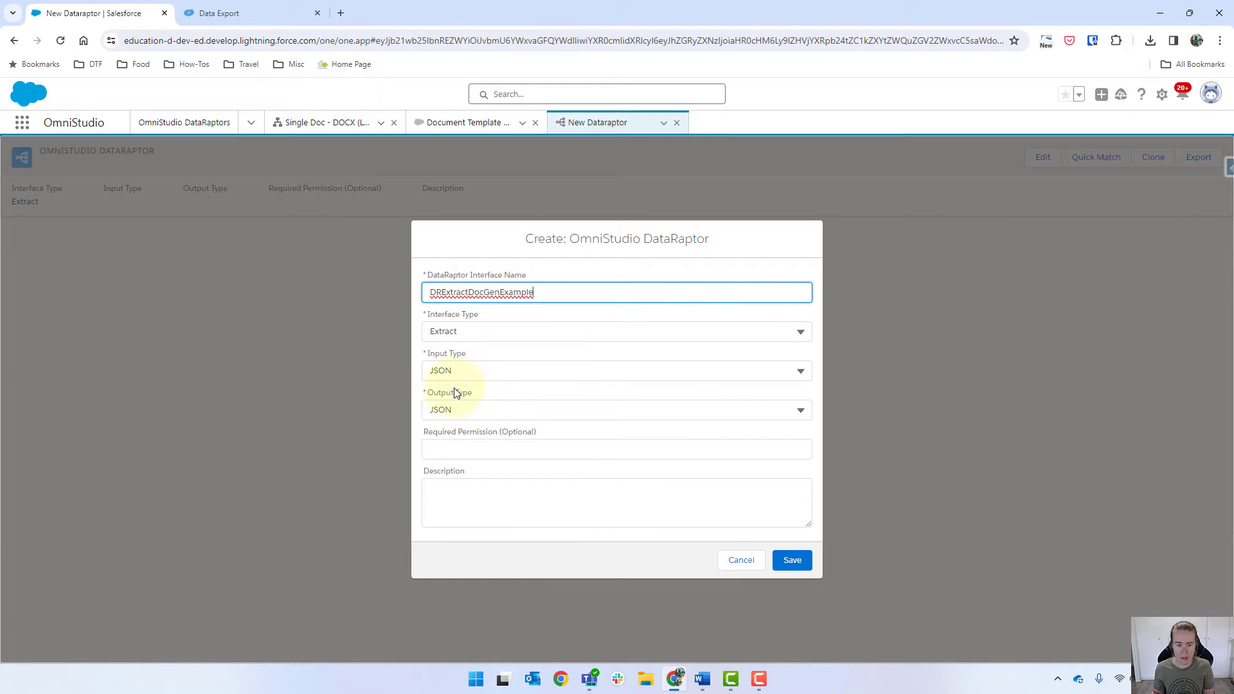
click(798, 565)
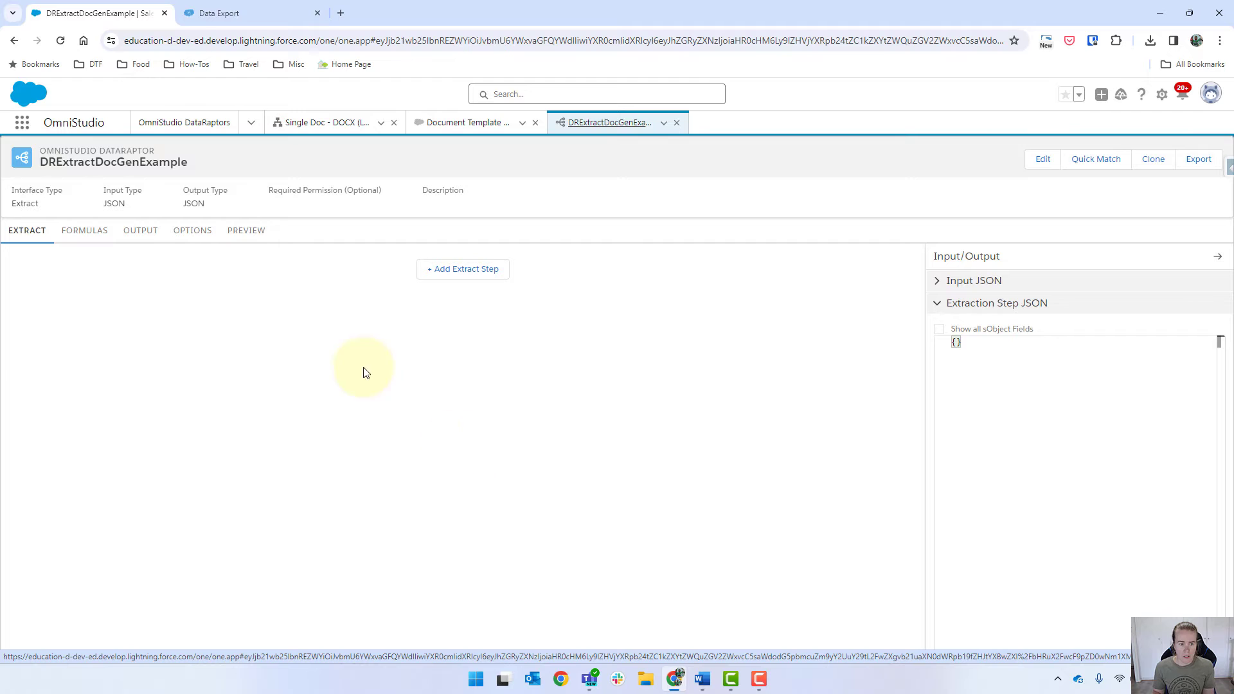
Add an extract step for the Account object with Account as its extract output path
click(455, 274)
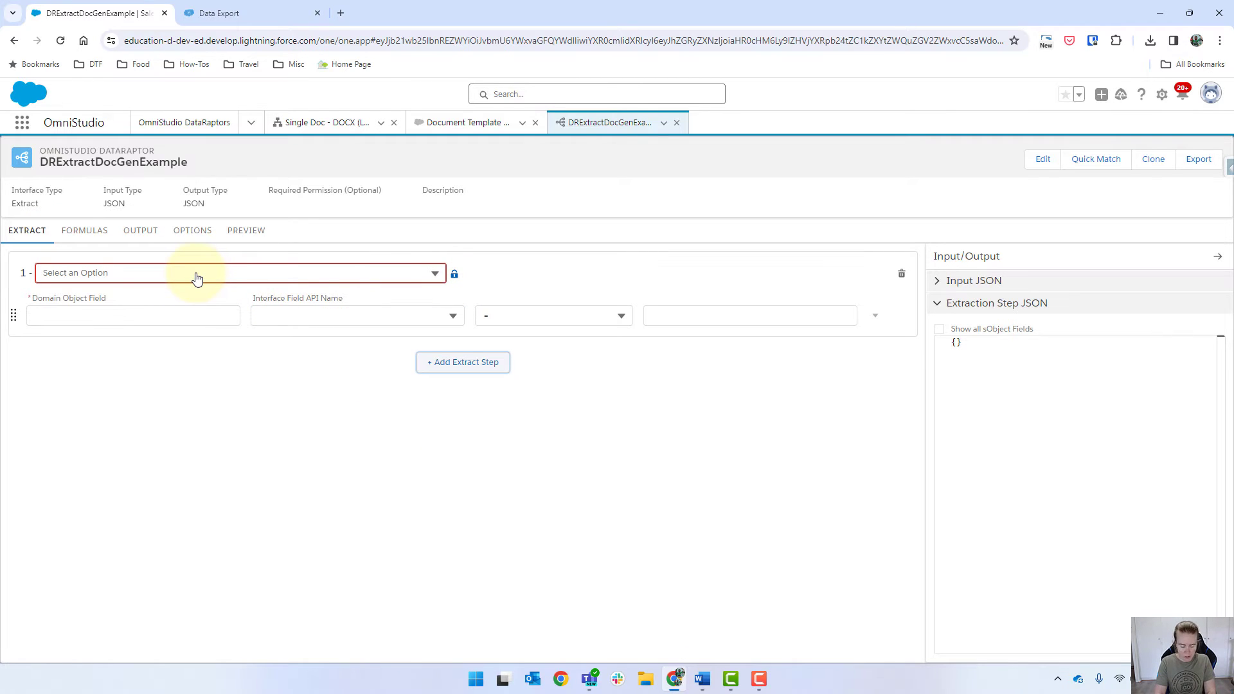
click(198, 278)
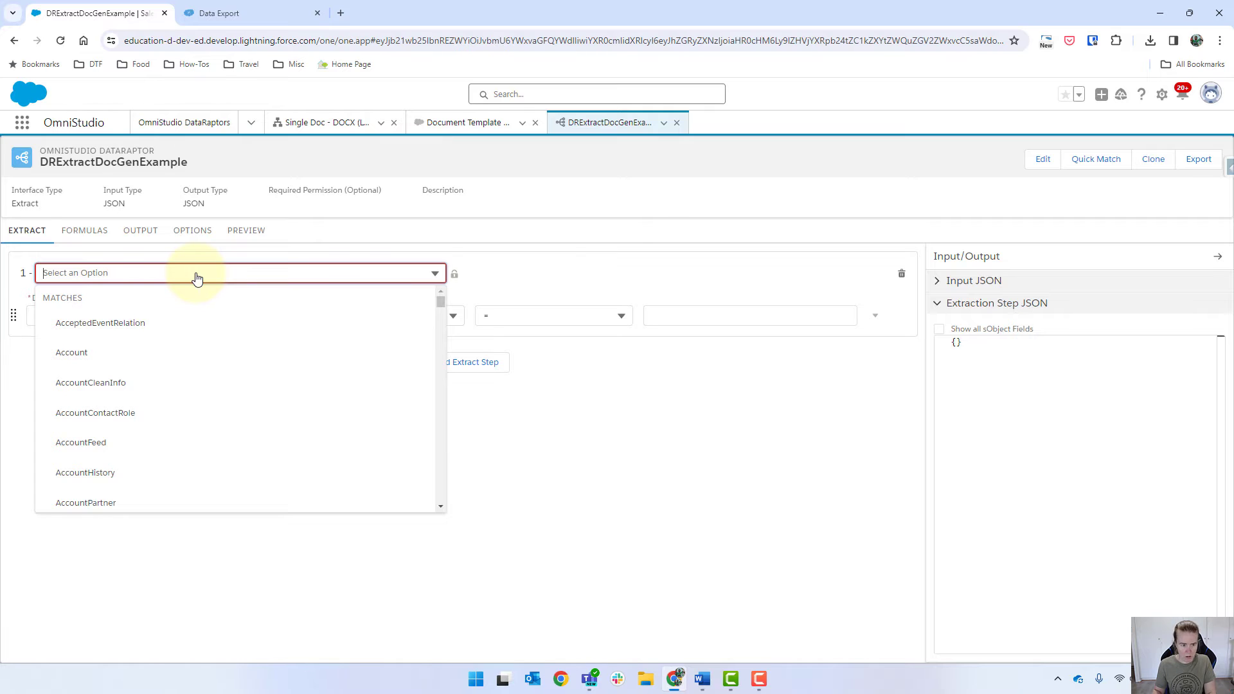
text(aac)
key(BackSpace)
key(BackSpace)
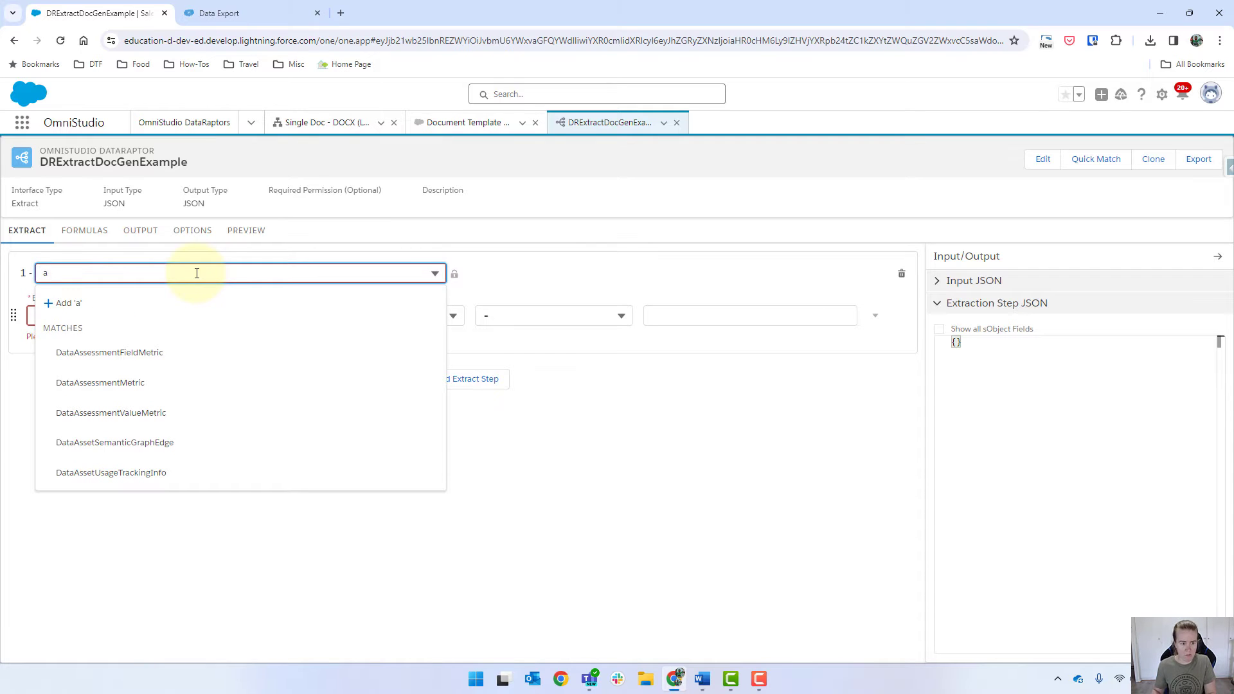
text(cc)
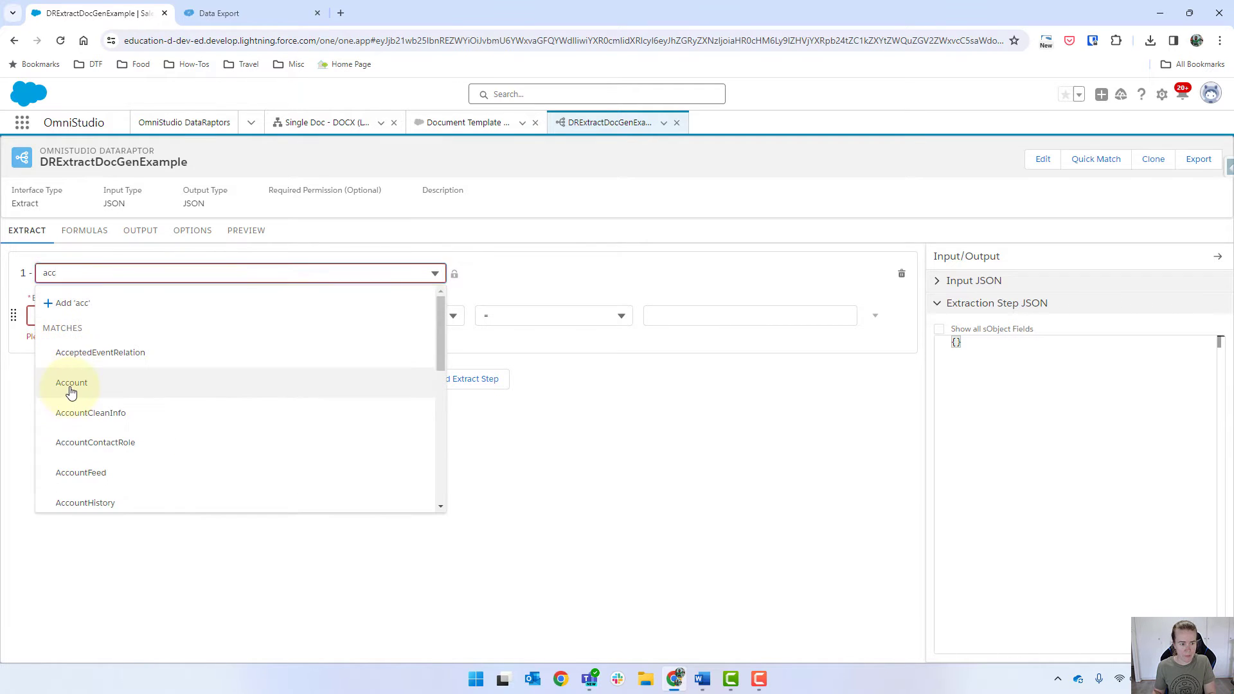
click(69, 388)
click(95, 314)
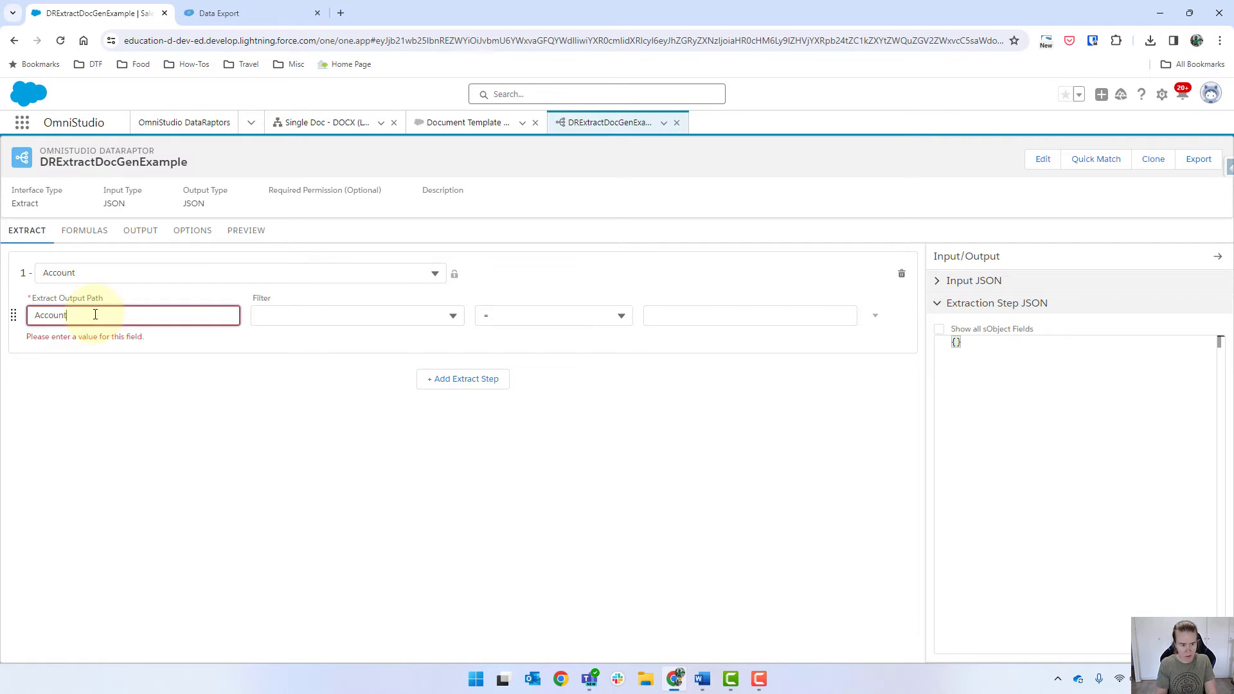
Filter the Account extract step by Id = AccountId
click(344, 312)
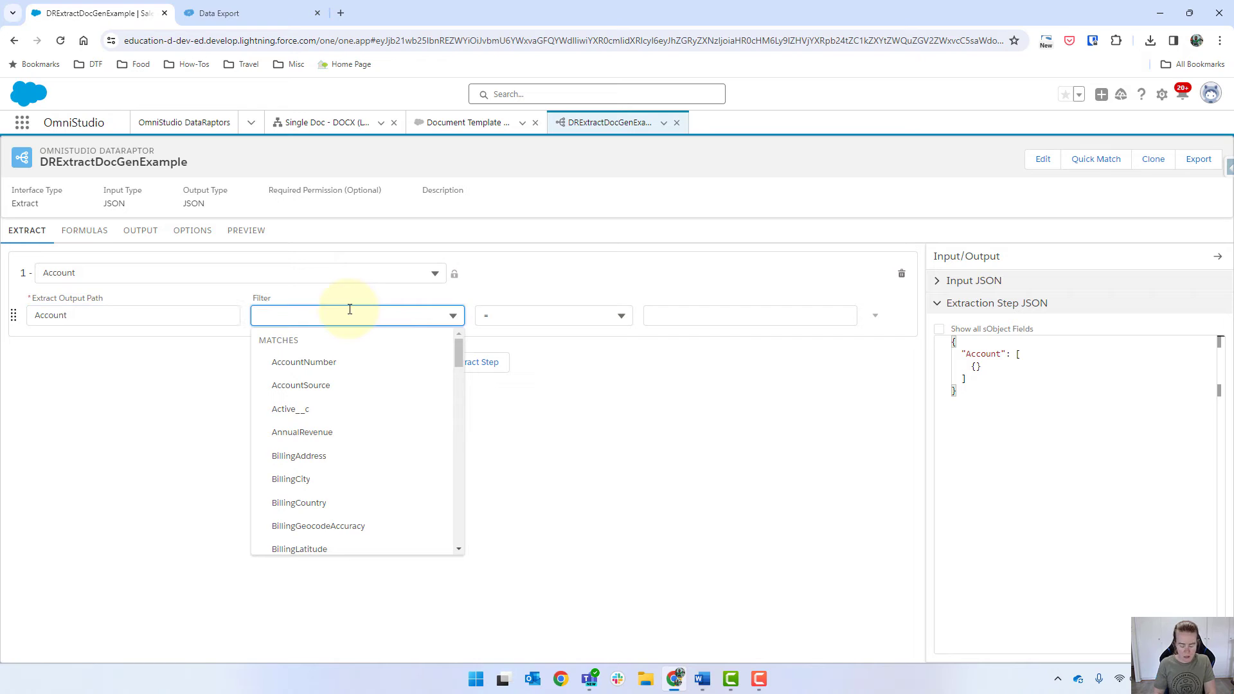
text(Id)
click(706, 315)
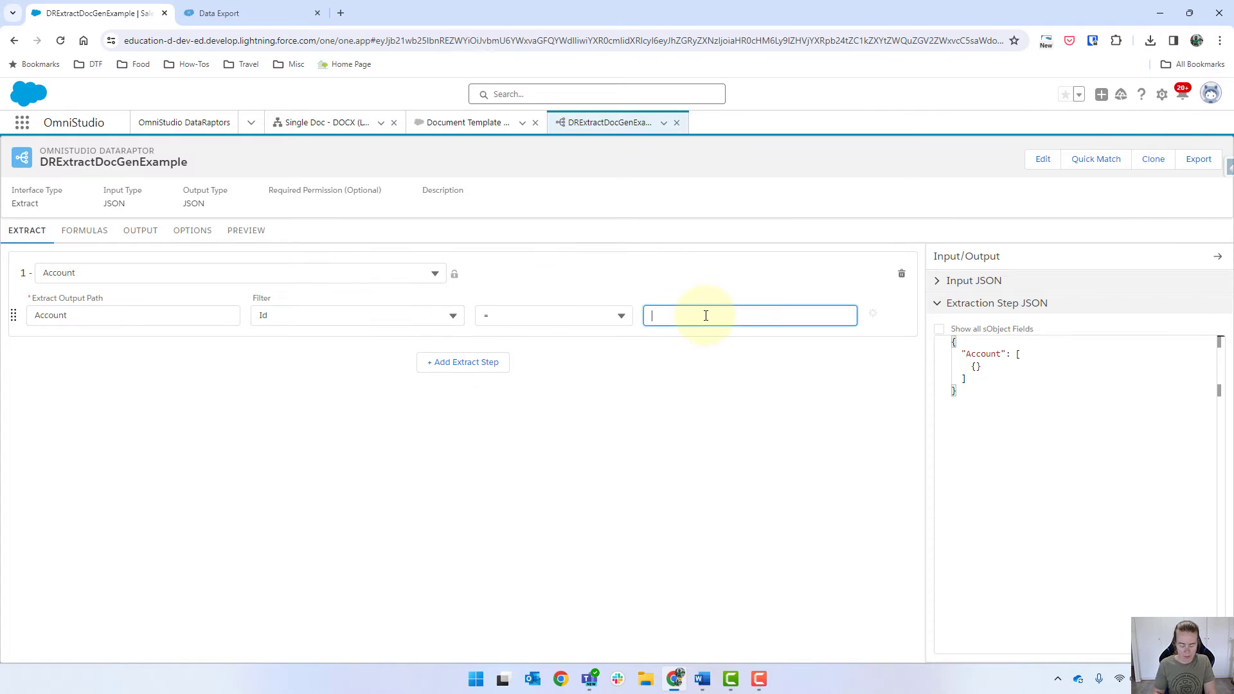
text(AccountId)
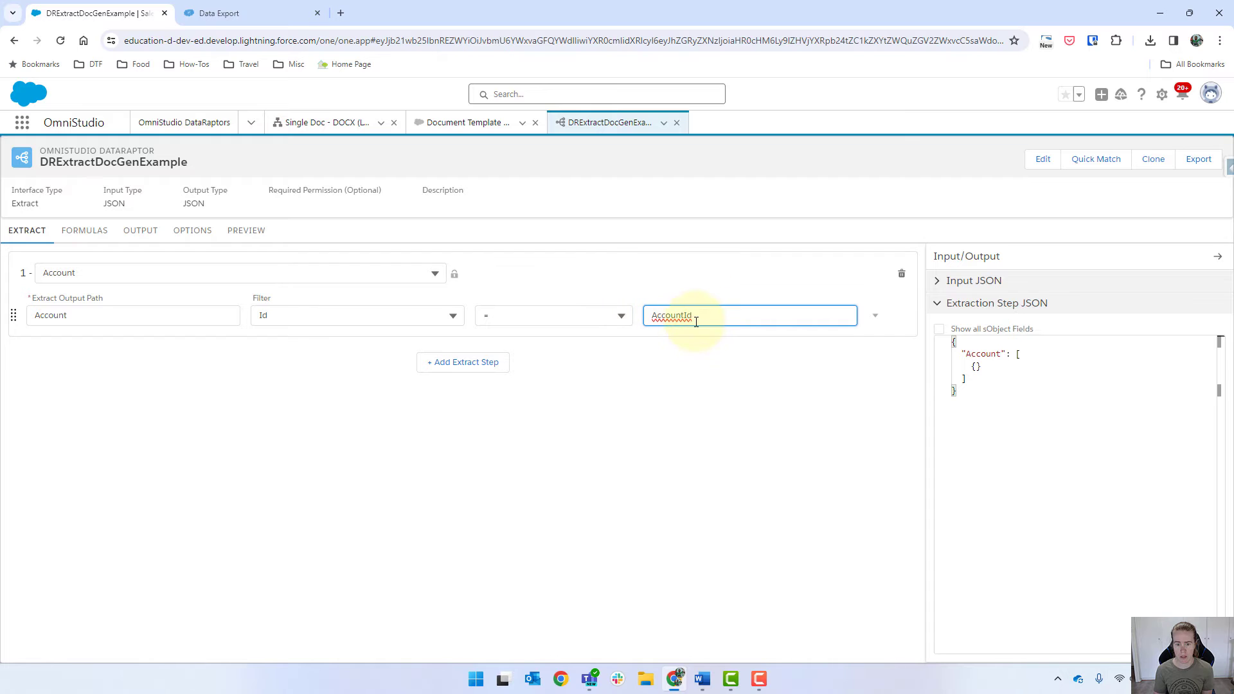
Add a second extract step for the Opportunity object with Account:Opportunity as its extract output path
click(468, 364)
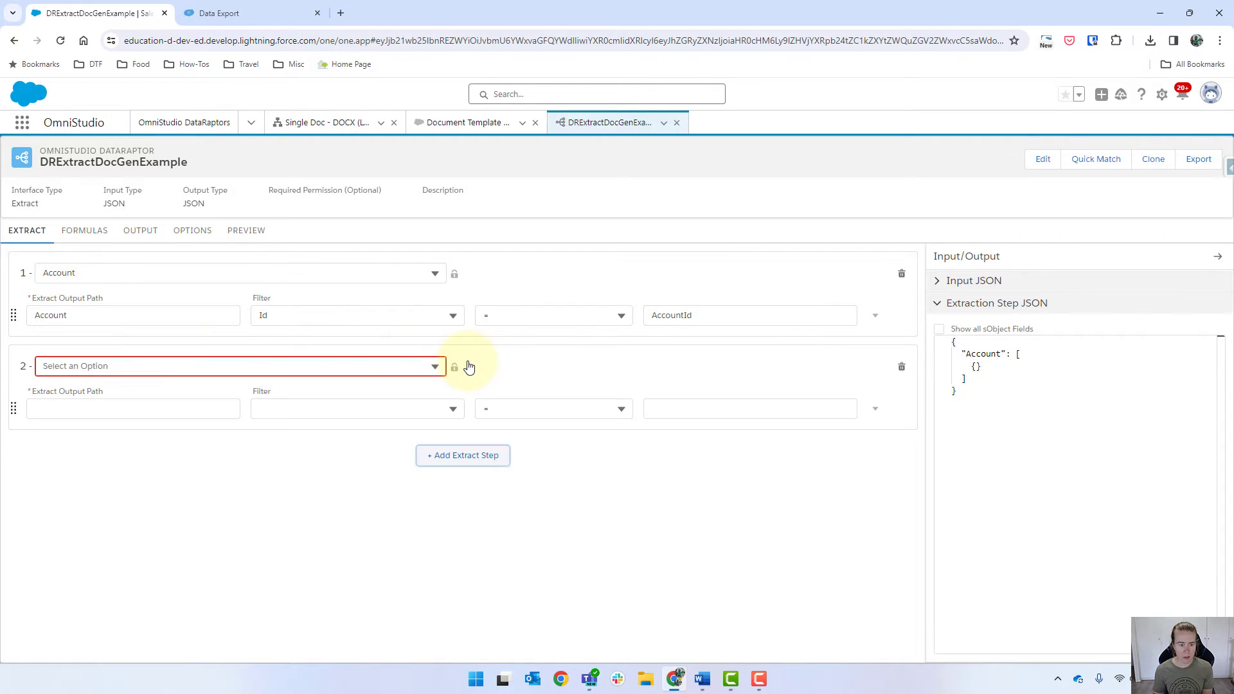
click(198, 364)
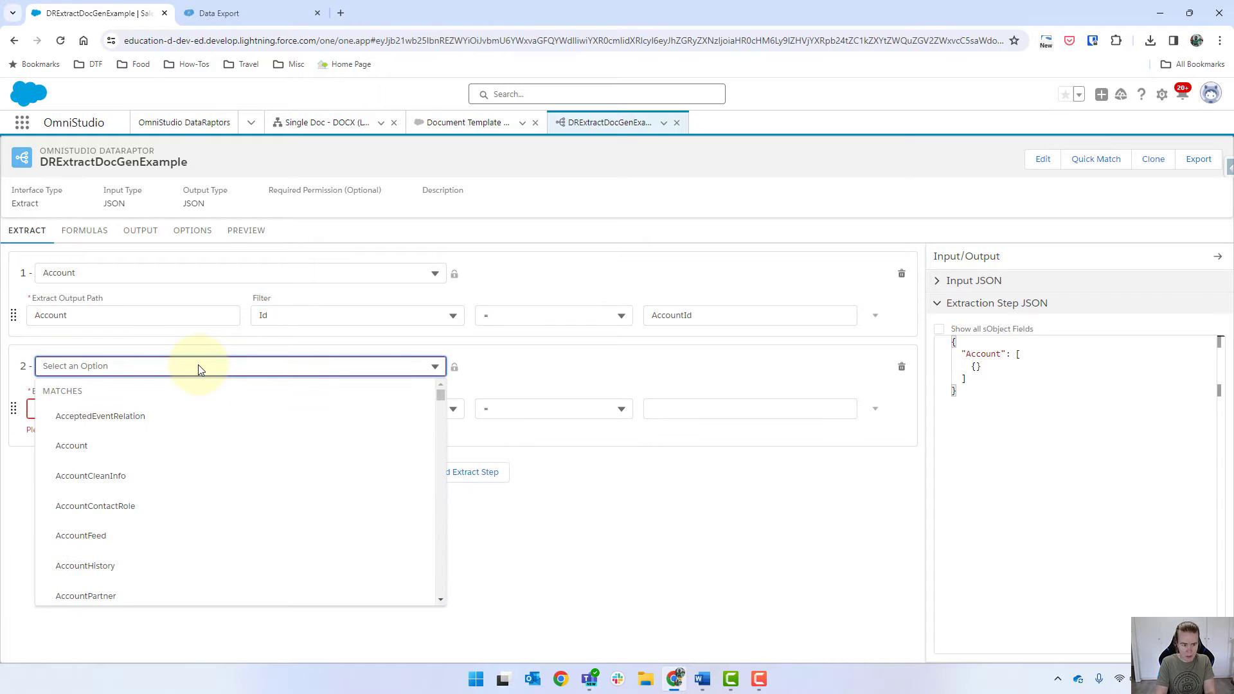
text(oppo)
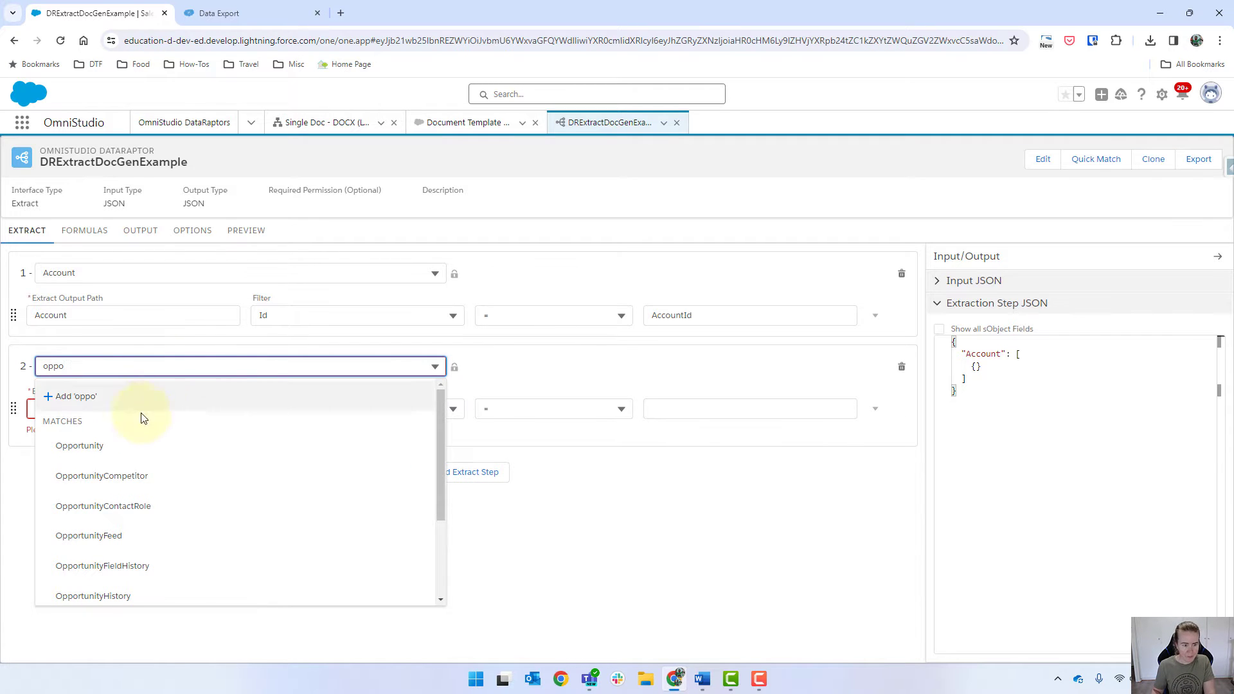
click(101, 448)
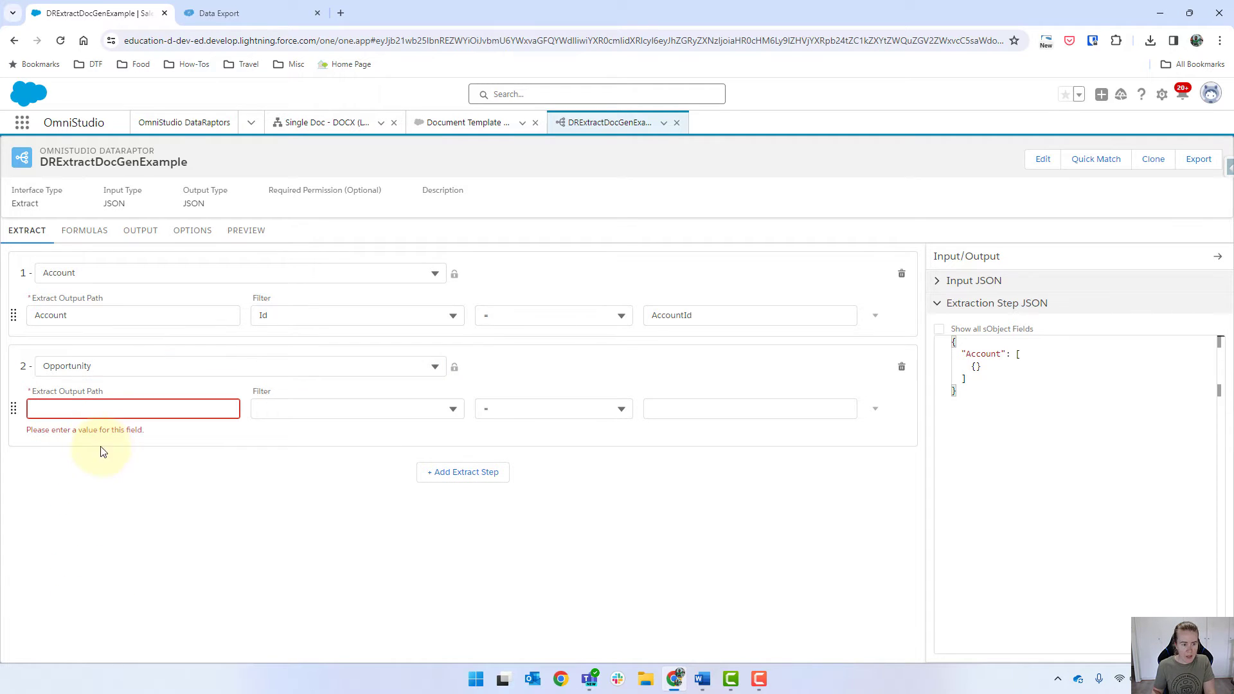
click(62, 411)
text(Acc)
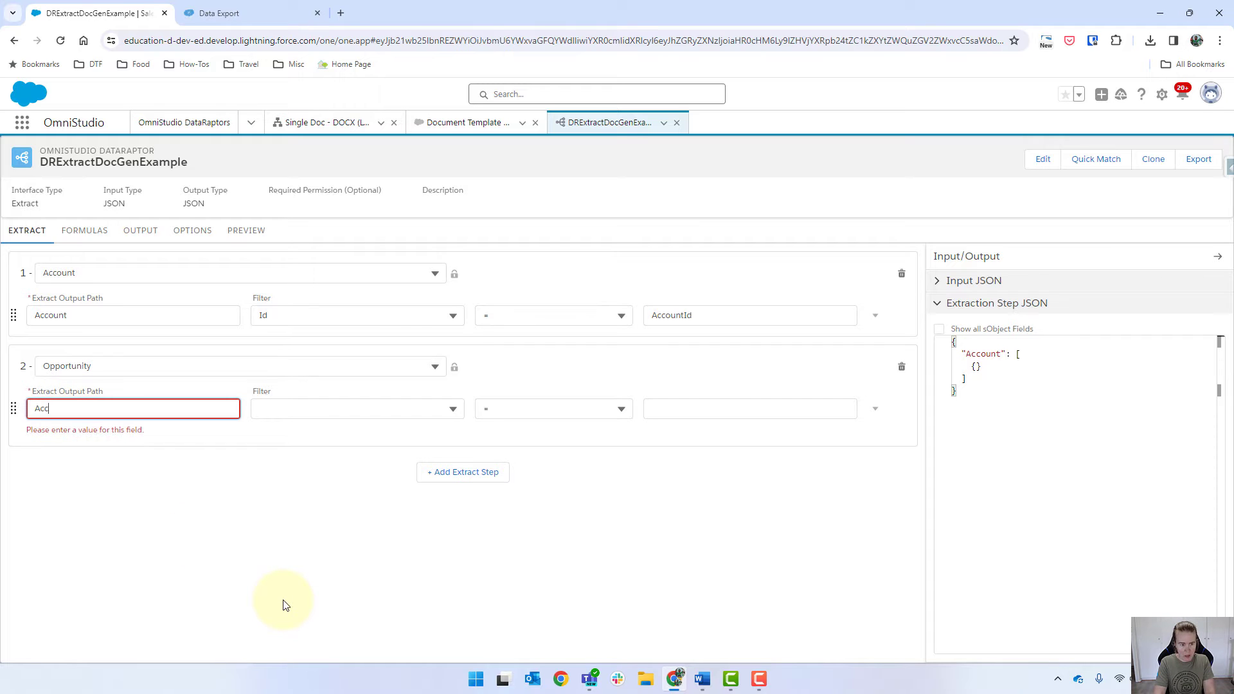
text(ount:Op)
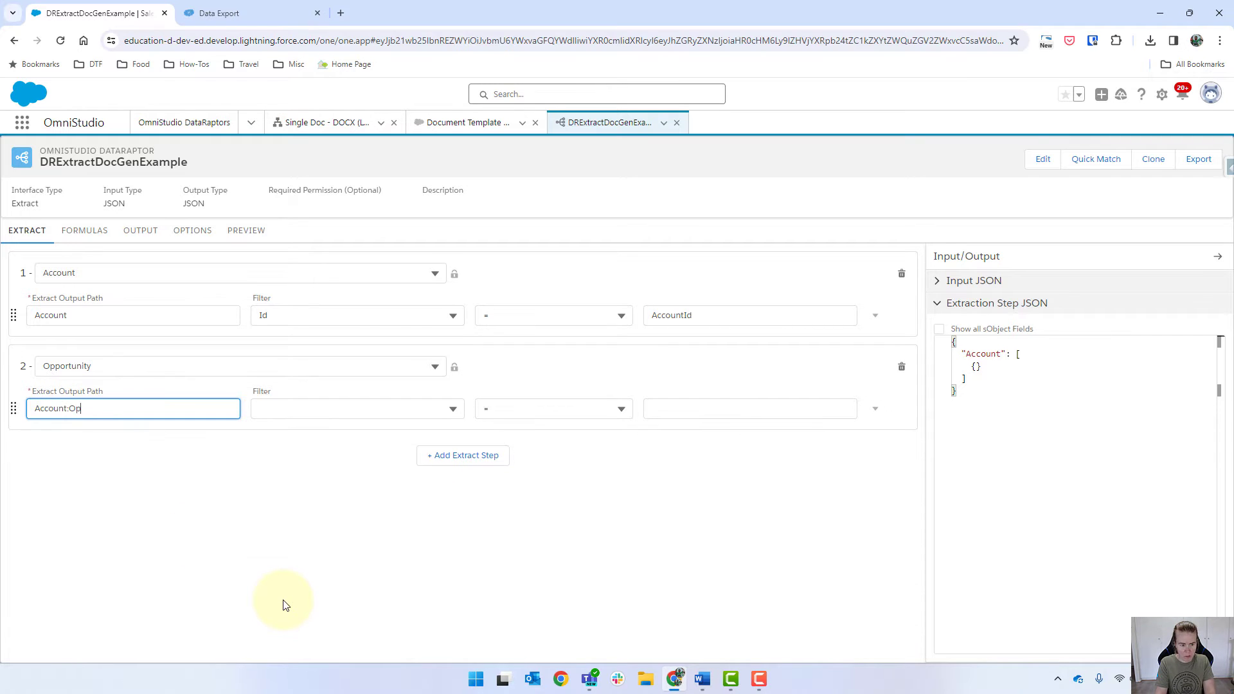
text(portunity)
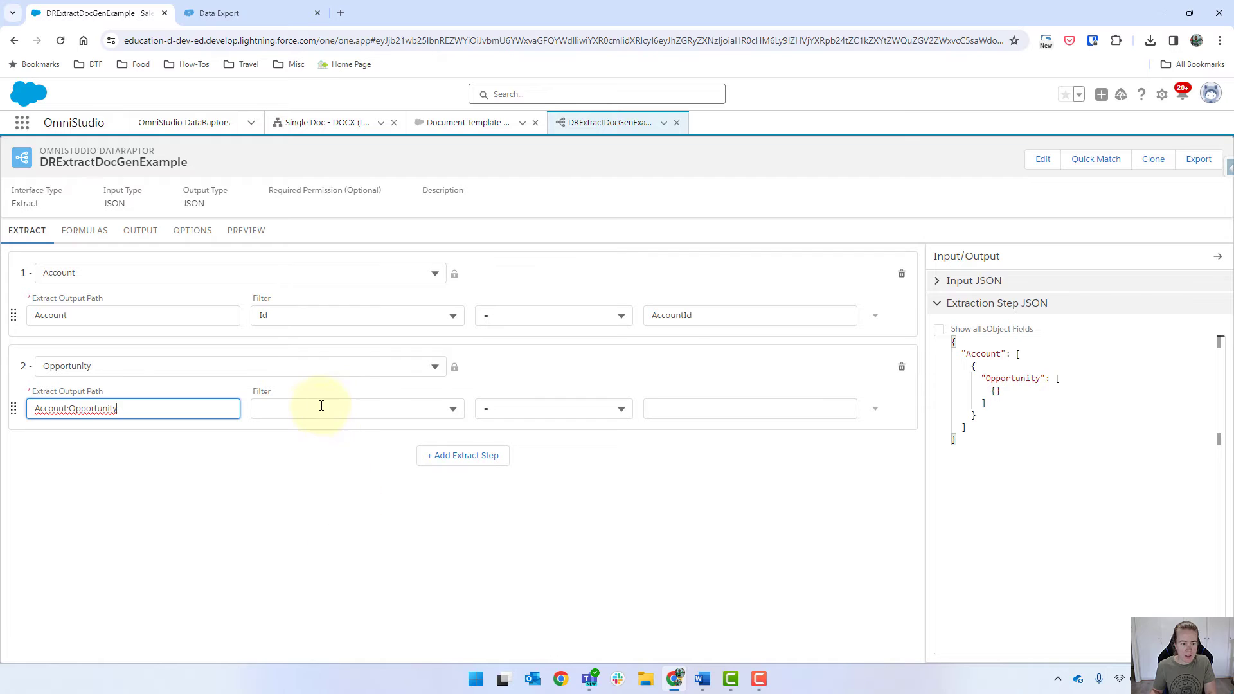
Filter the Opportunity extract step by AccountId = Account:Id
click(314, 408)
text(A)
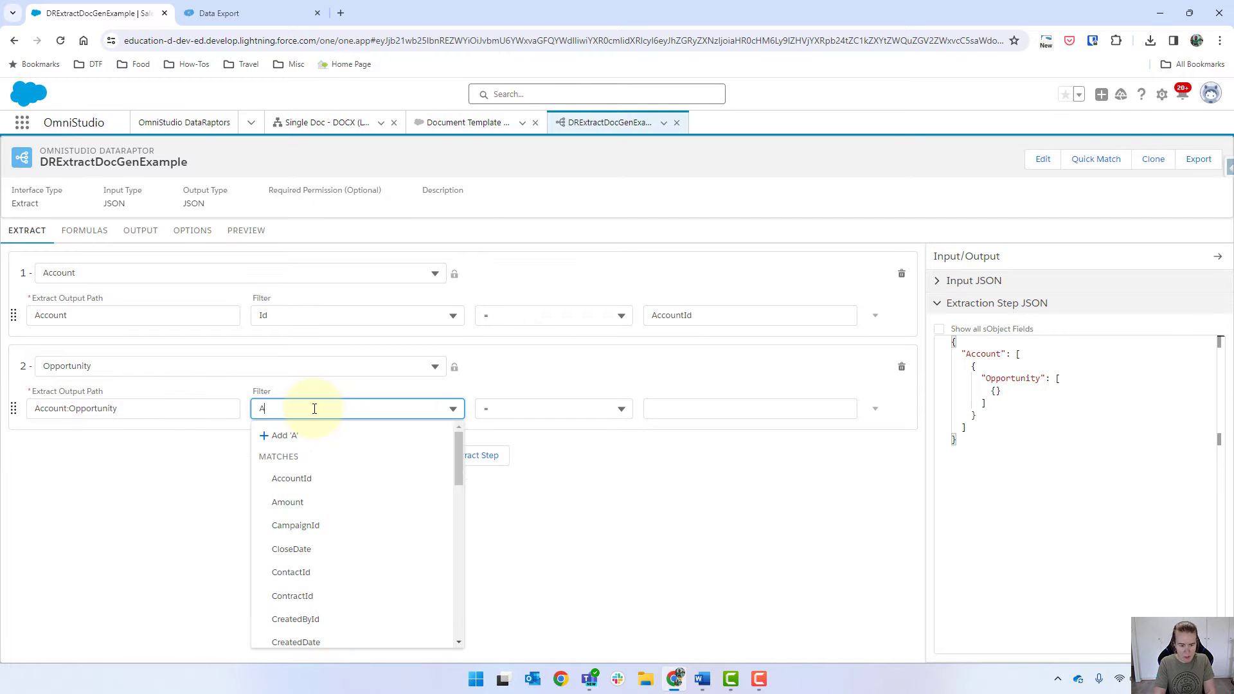
text(ccountId)
click(339, 455)
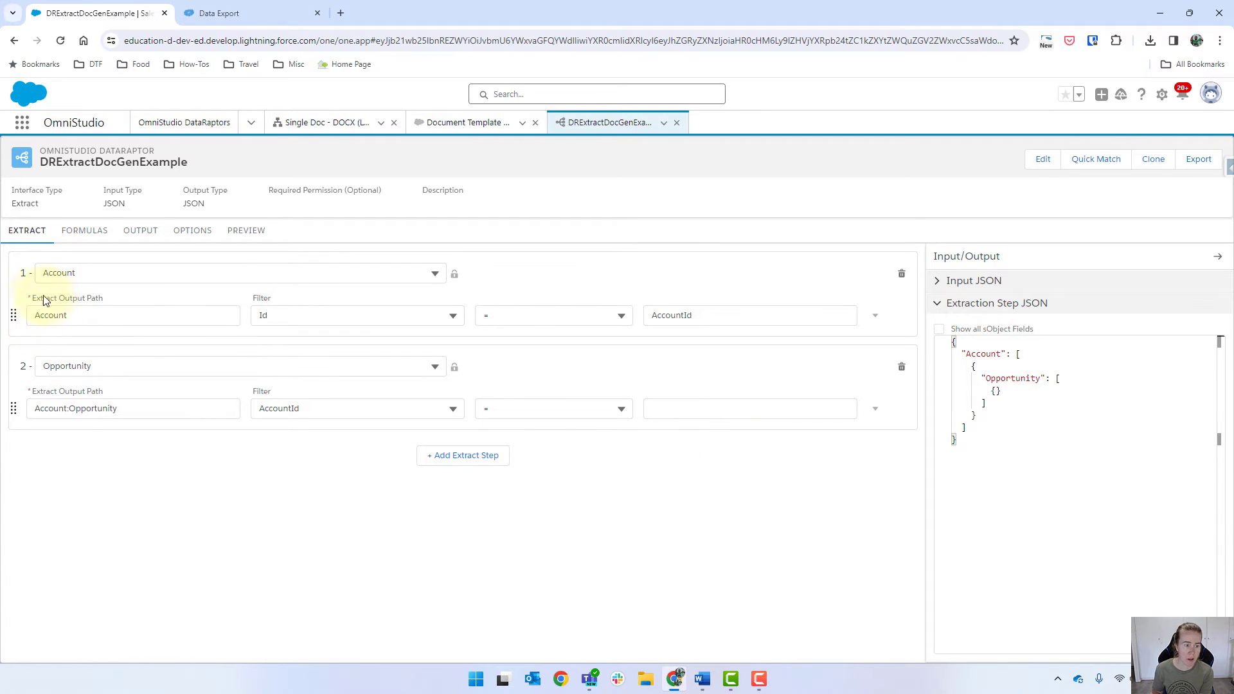
click(703, 412)
text(Account:Id)
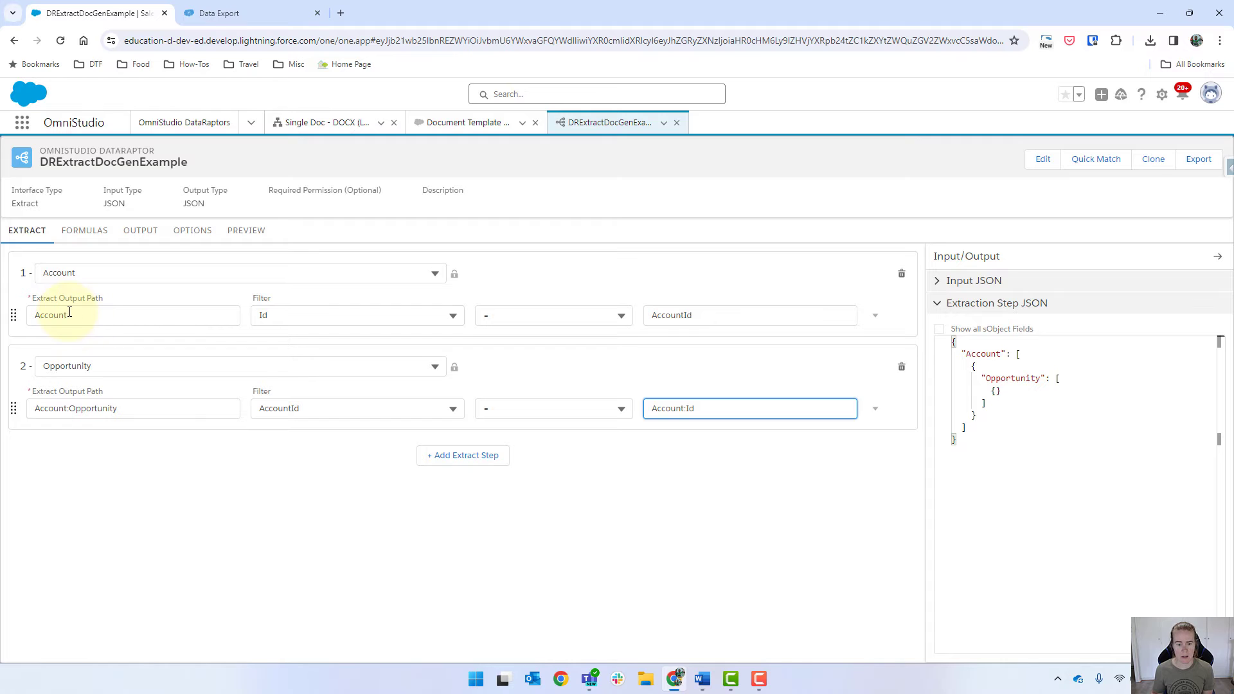
click(387, 541)
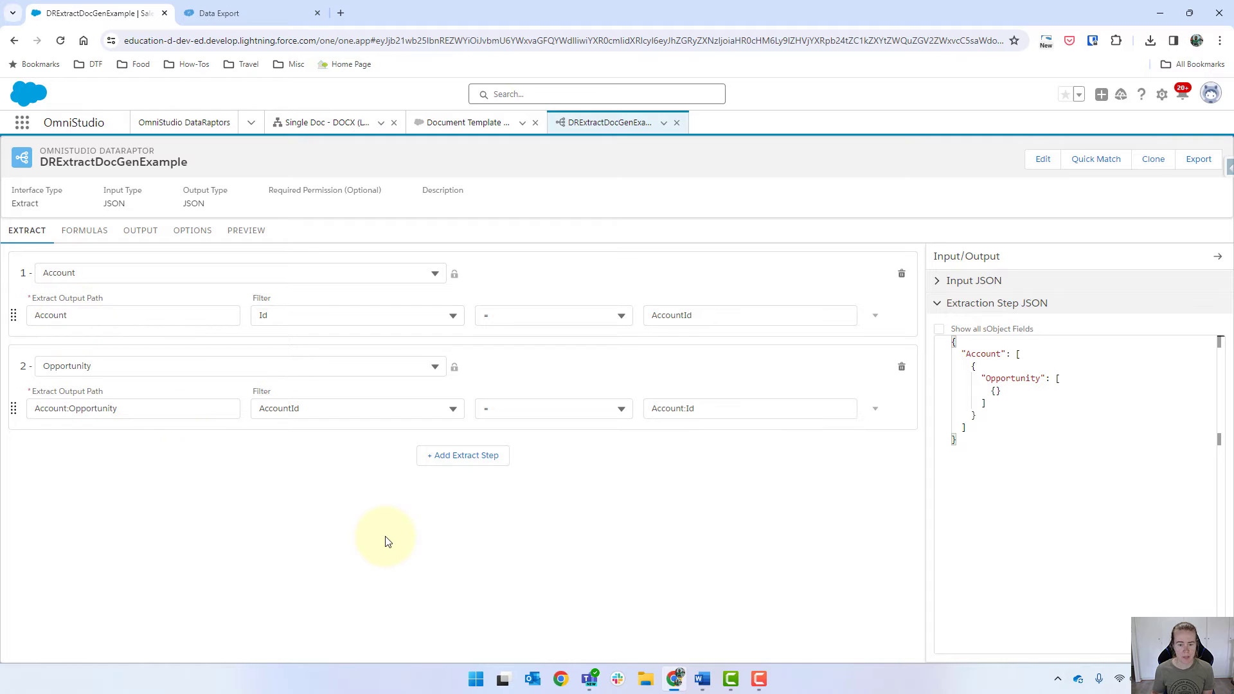
Add a third extract step for the User object with Account:Opportunity:User as its extract output path
click(473, 460)
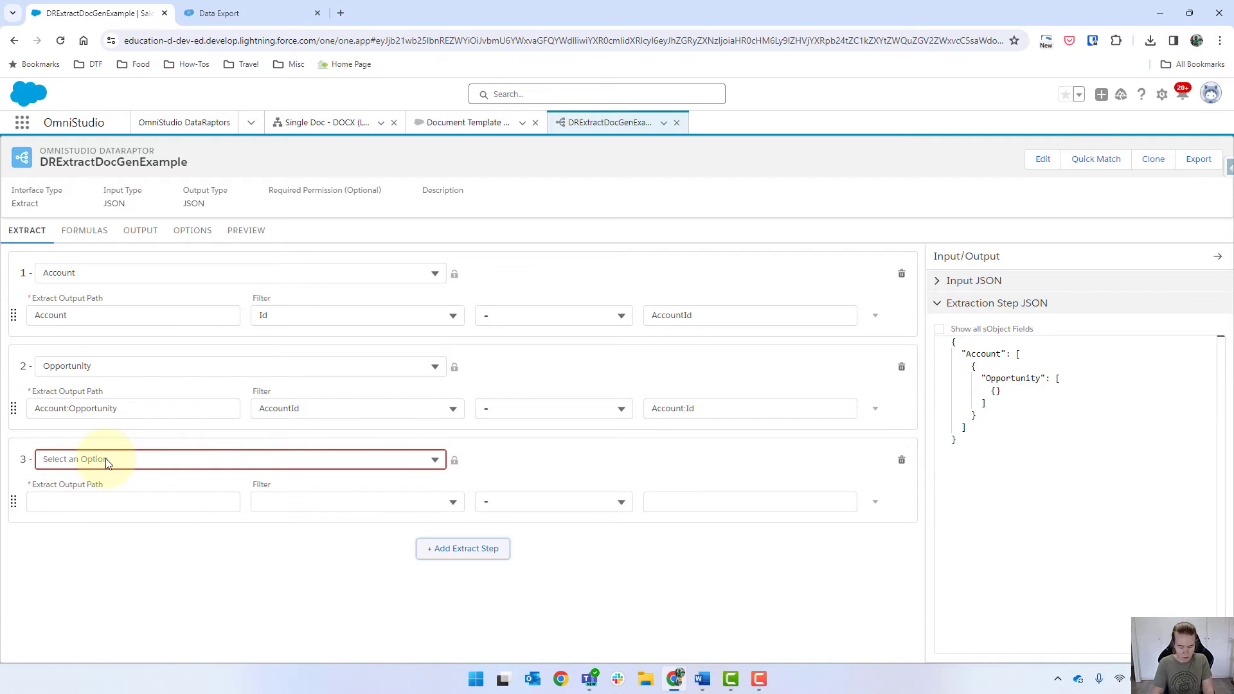
click(155, 463)
text(u)
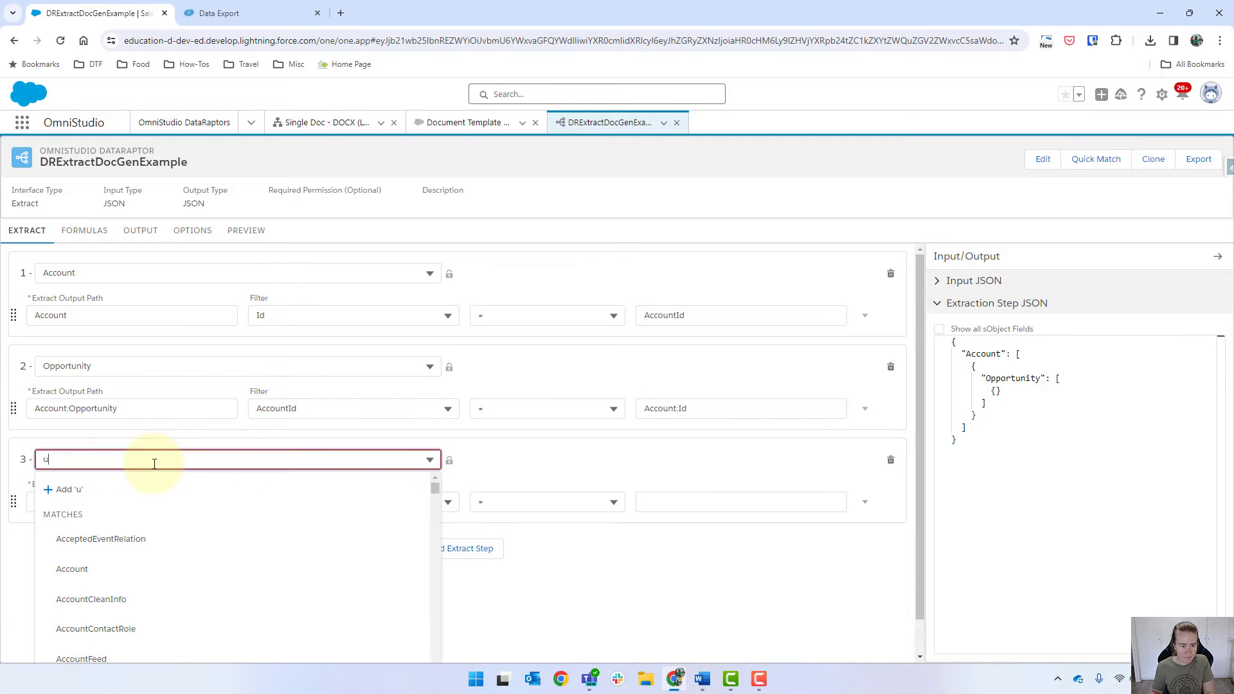
text(sers)
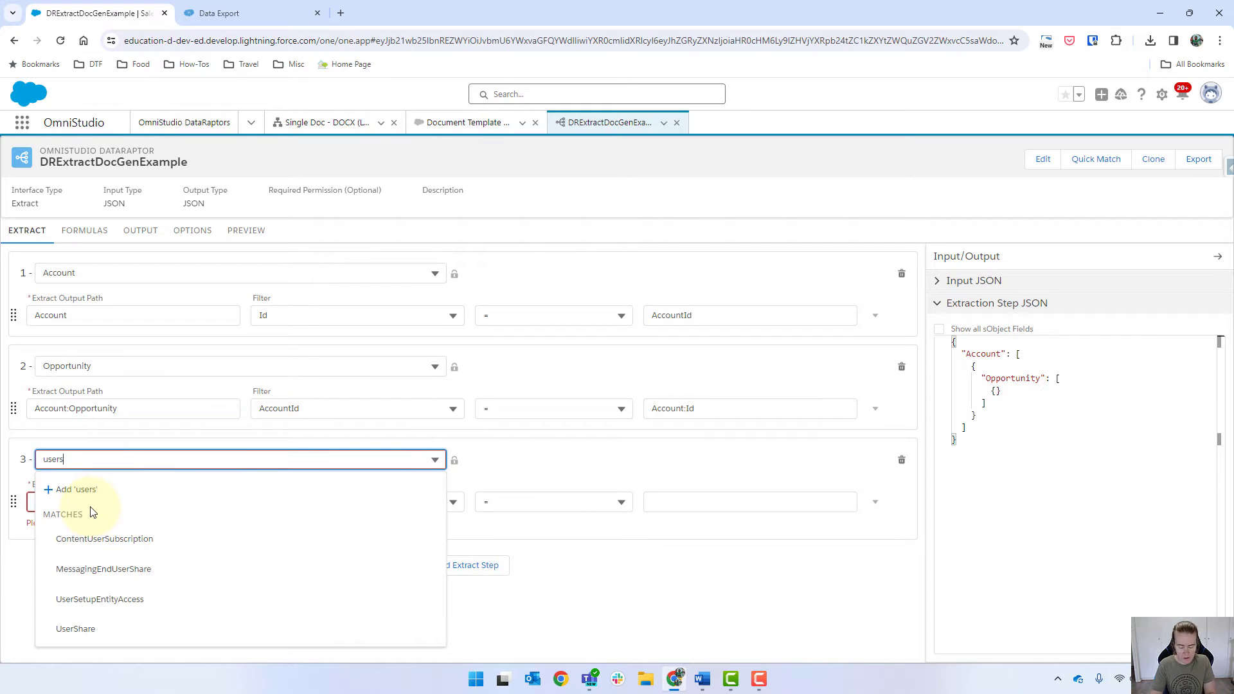
key(BackSpace)
scroll(118, 550, down, 1)
scroll(117, 551, down, 5)
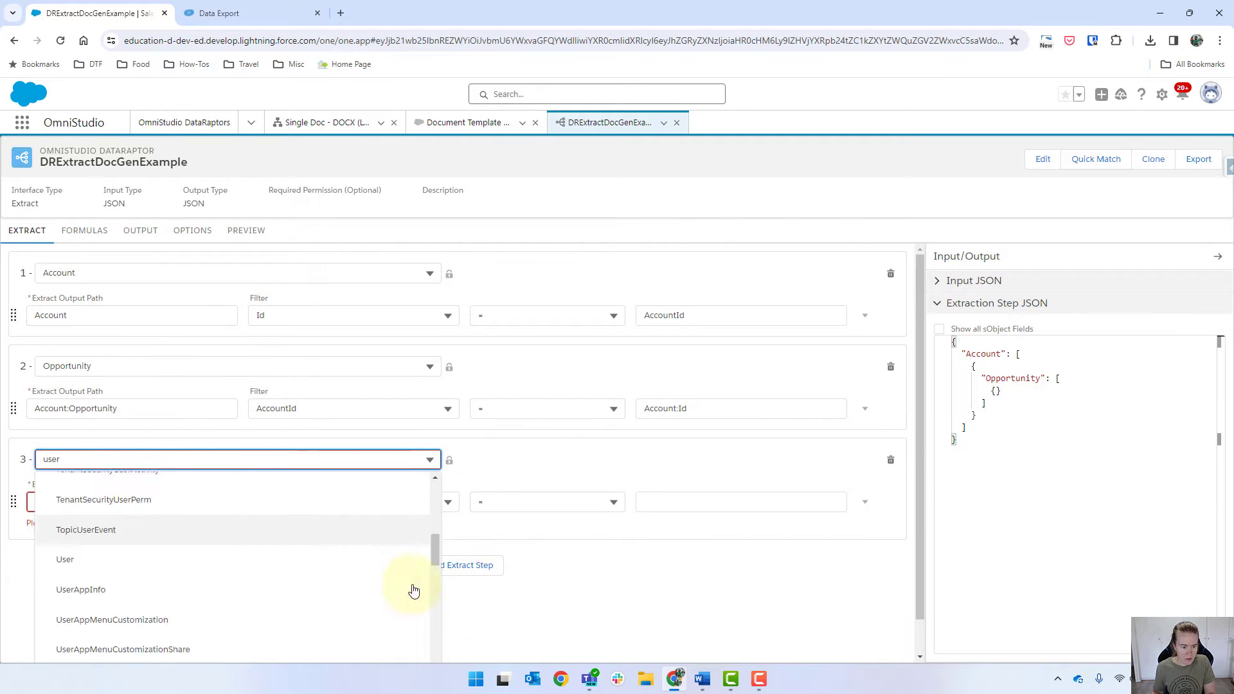
scroll(504, 587, down, 1)
click(91, 512)
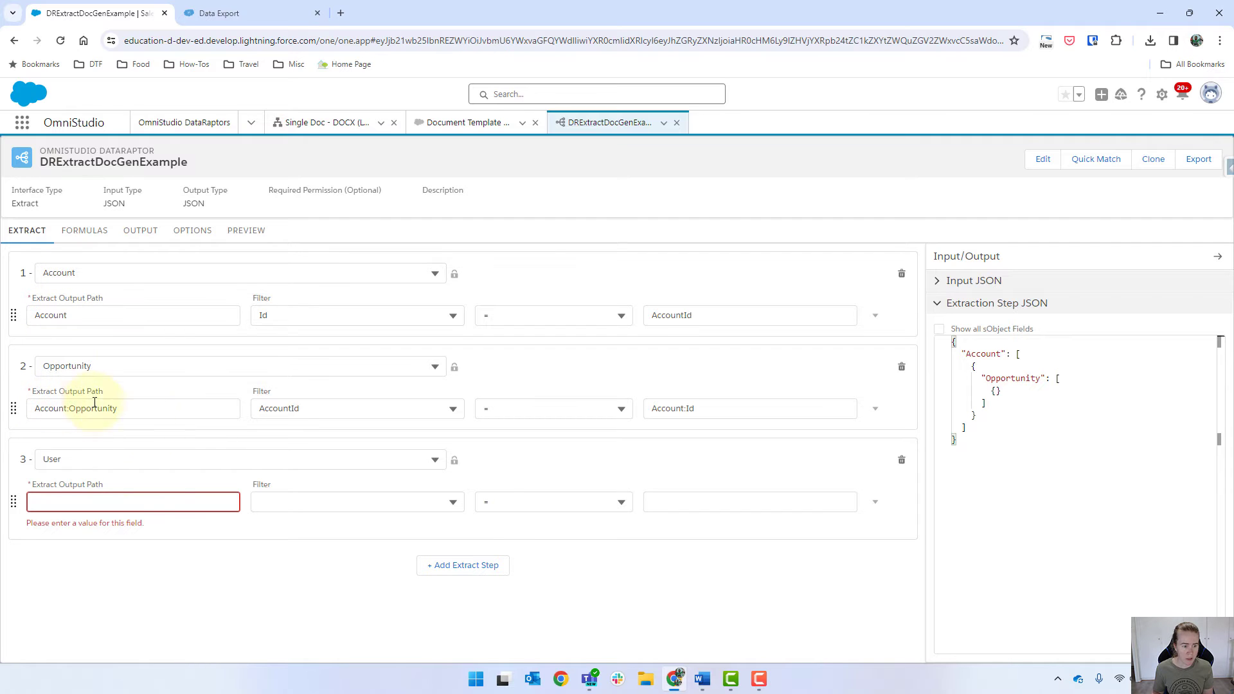
click(90, 502)
text(Acc)
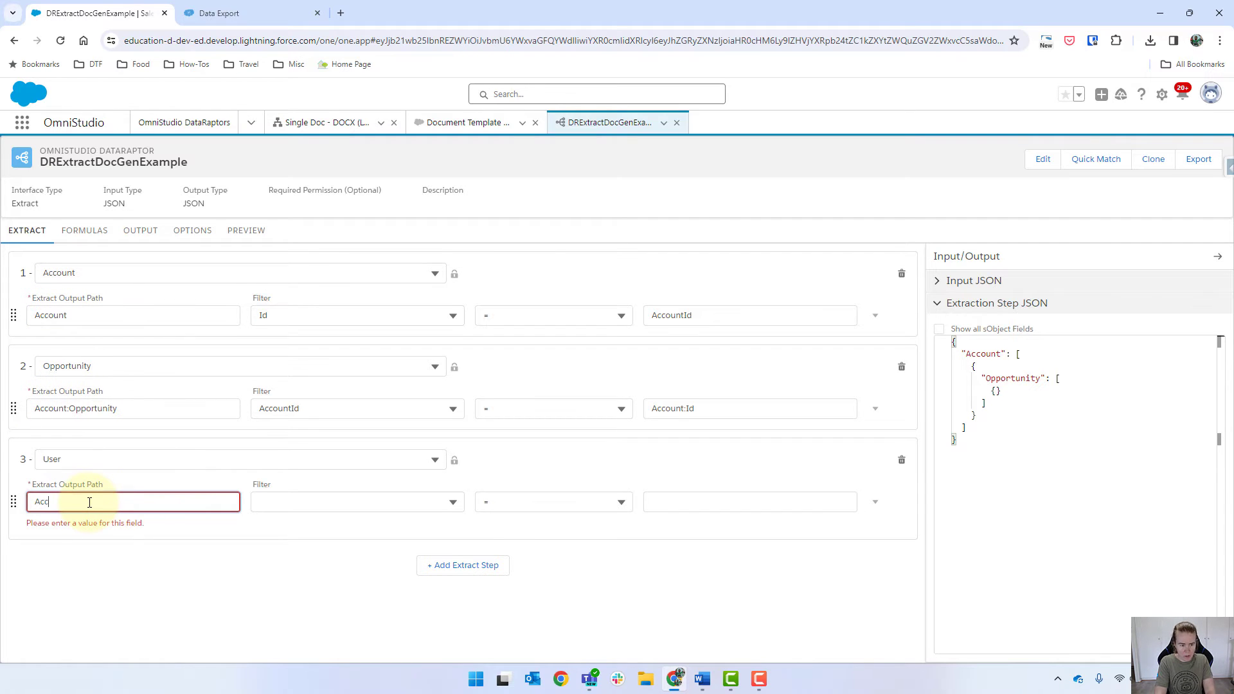
text(ountL:Opportu)
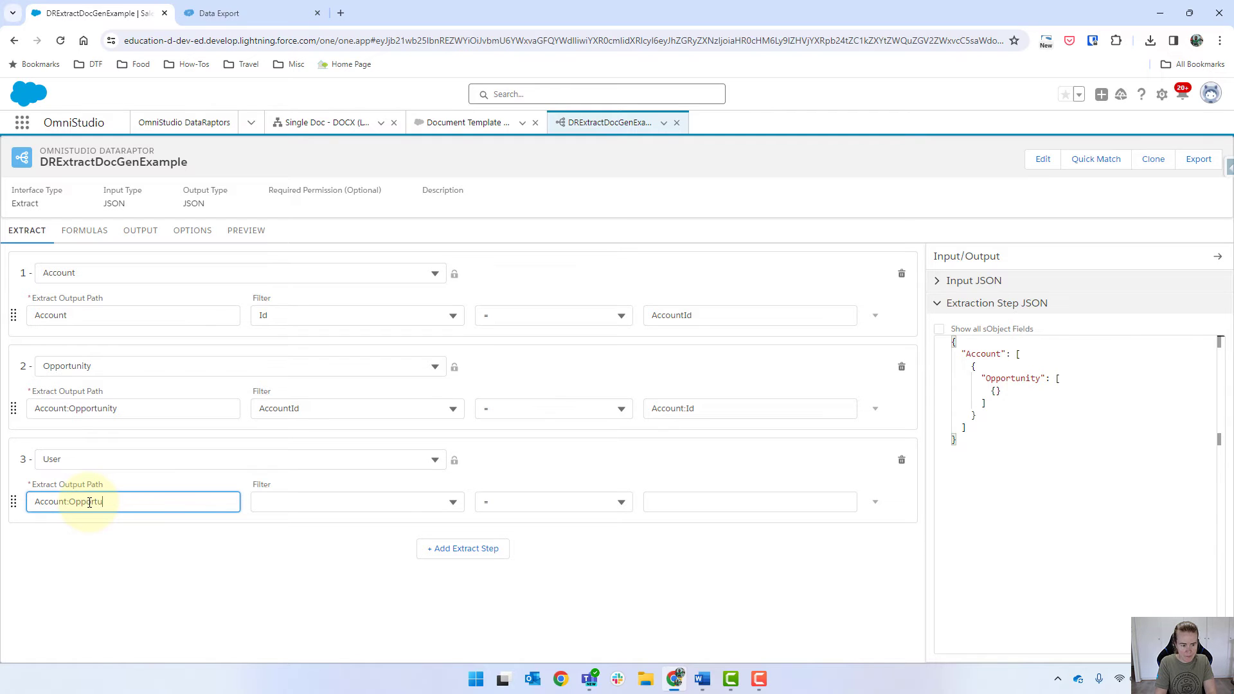
text(nity:User)
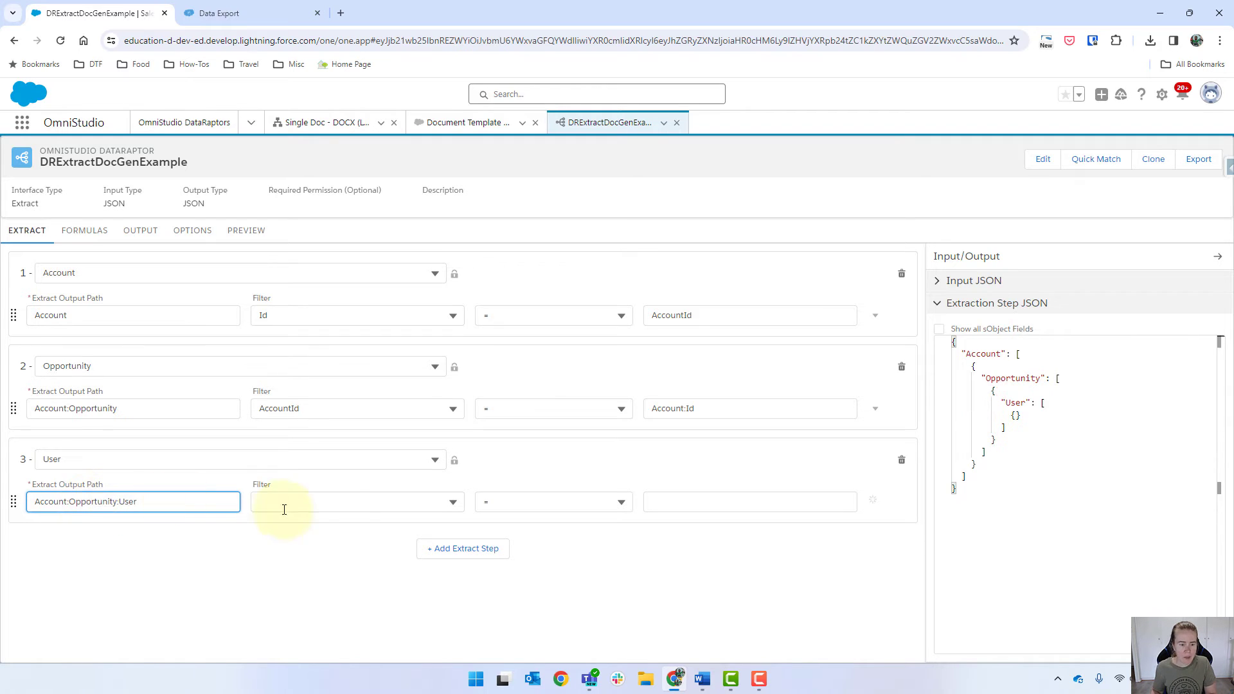
Filter the User extract step by Id = Account:Opportunity:OwnerId
click(334, 504)
text(owner)
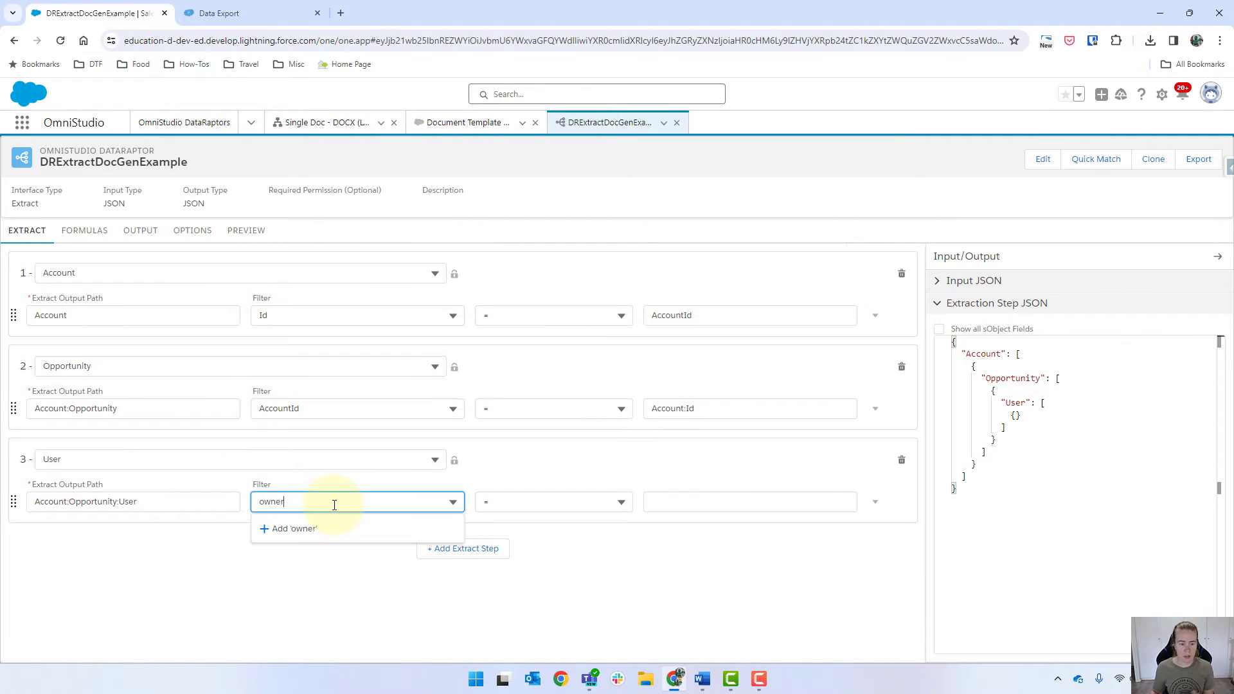
key(BackSpace)
key(BackSpace)
key(BackSpace)
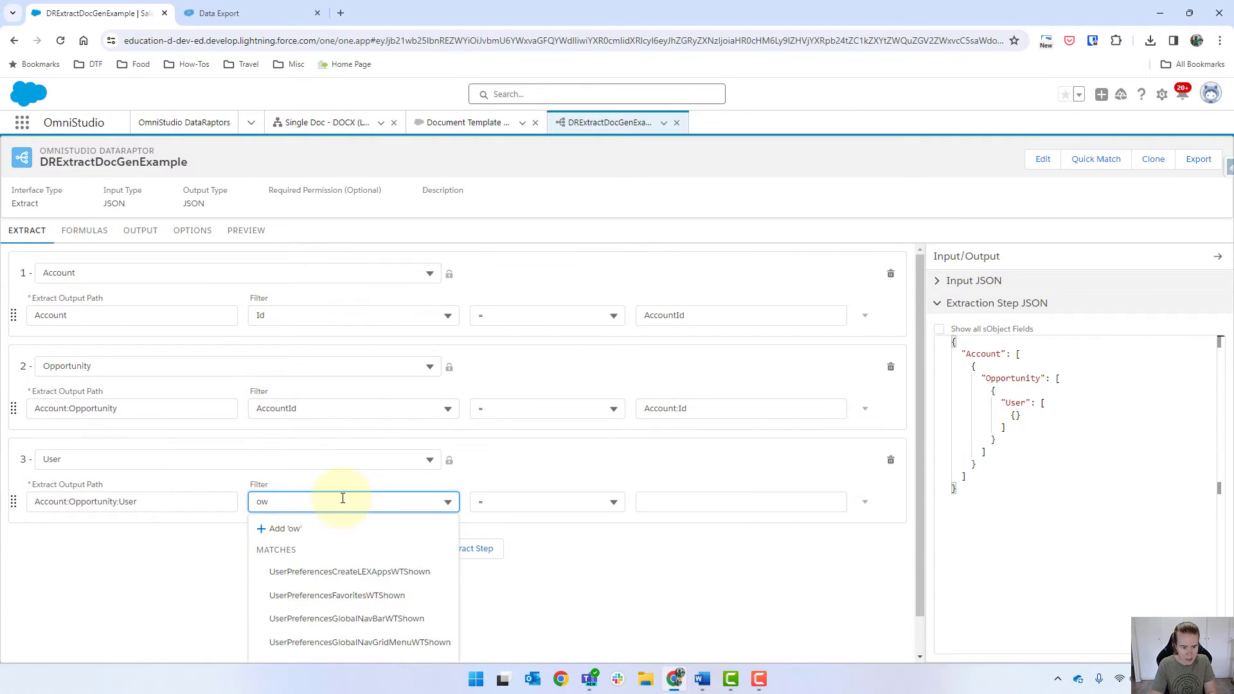
key(BackSpace)
key(BackSpace)
text(Id)
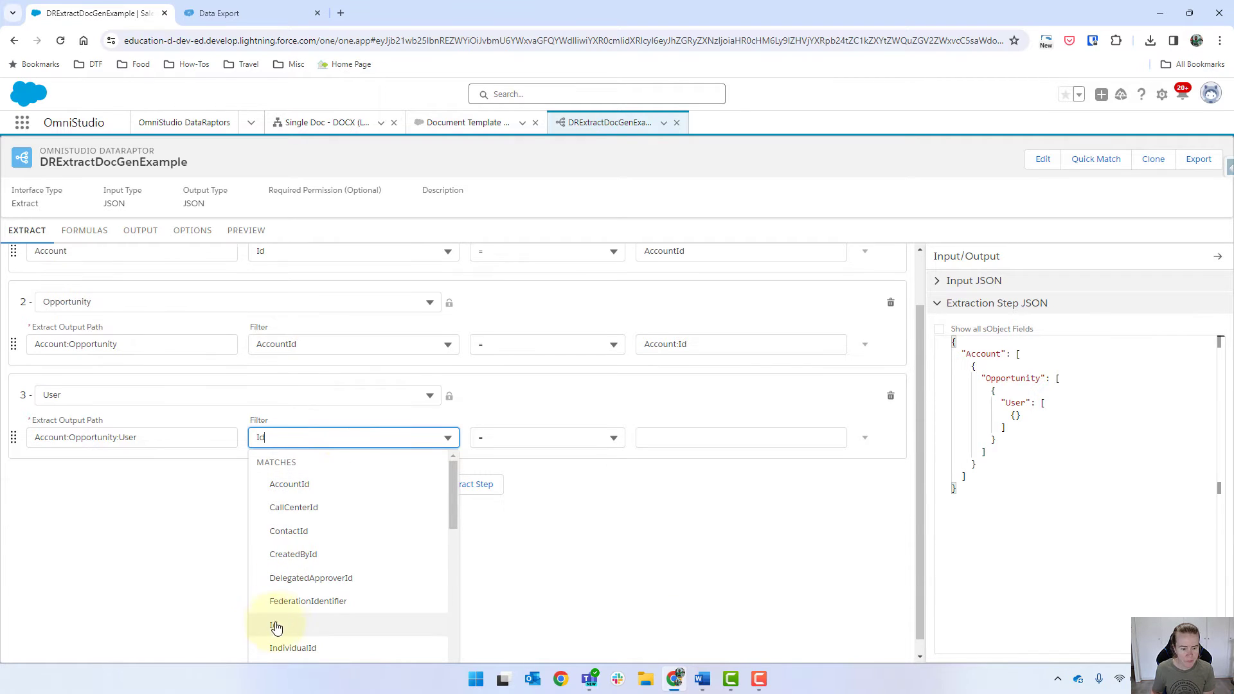
click(282, 623)
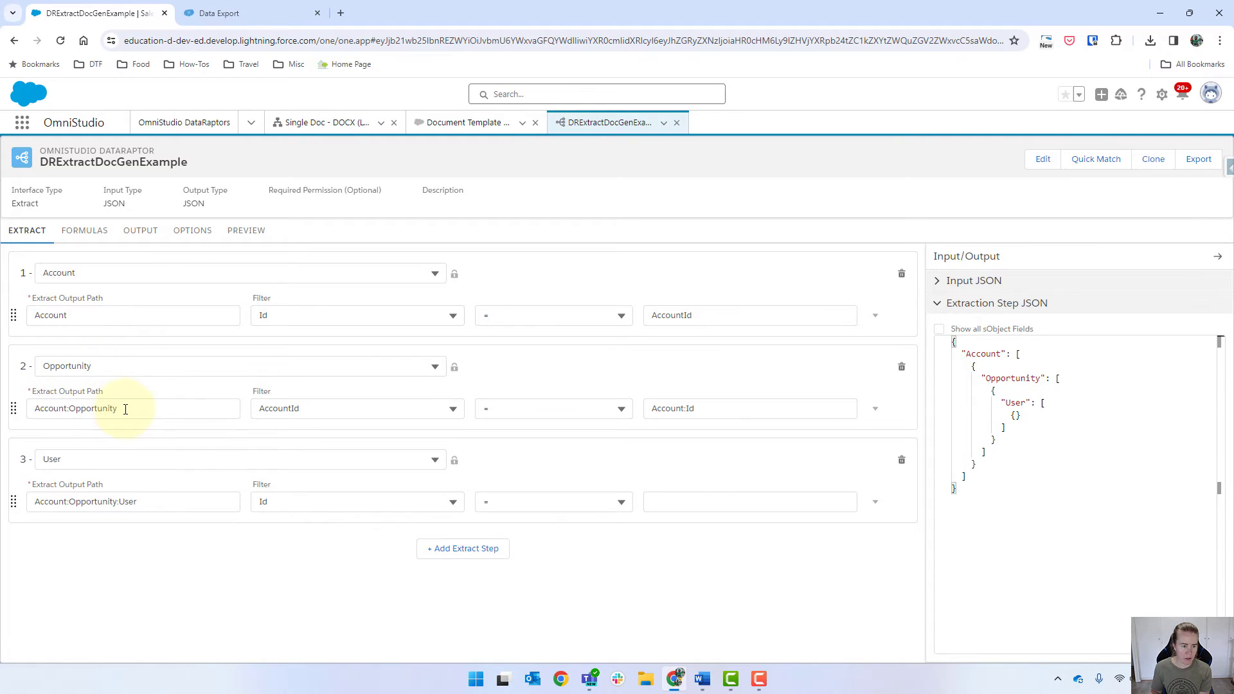
drag(137, 409, 13, 401)
key(ctrl+c)
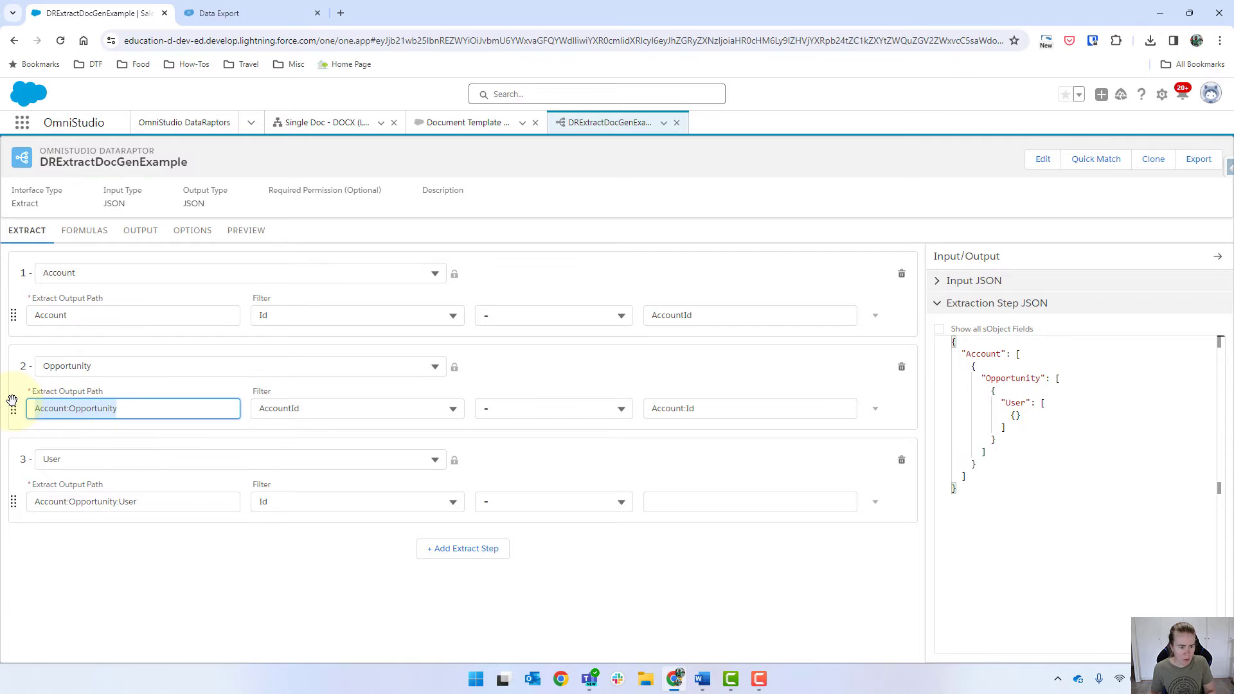
click(690, 499)
key(ctrl+v)
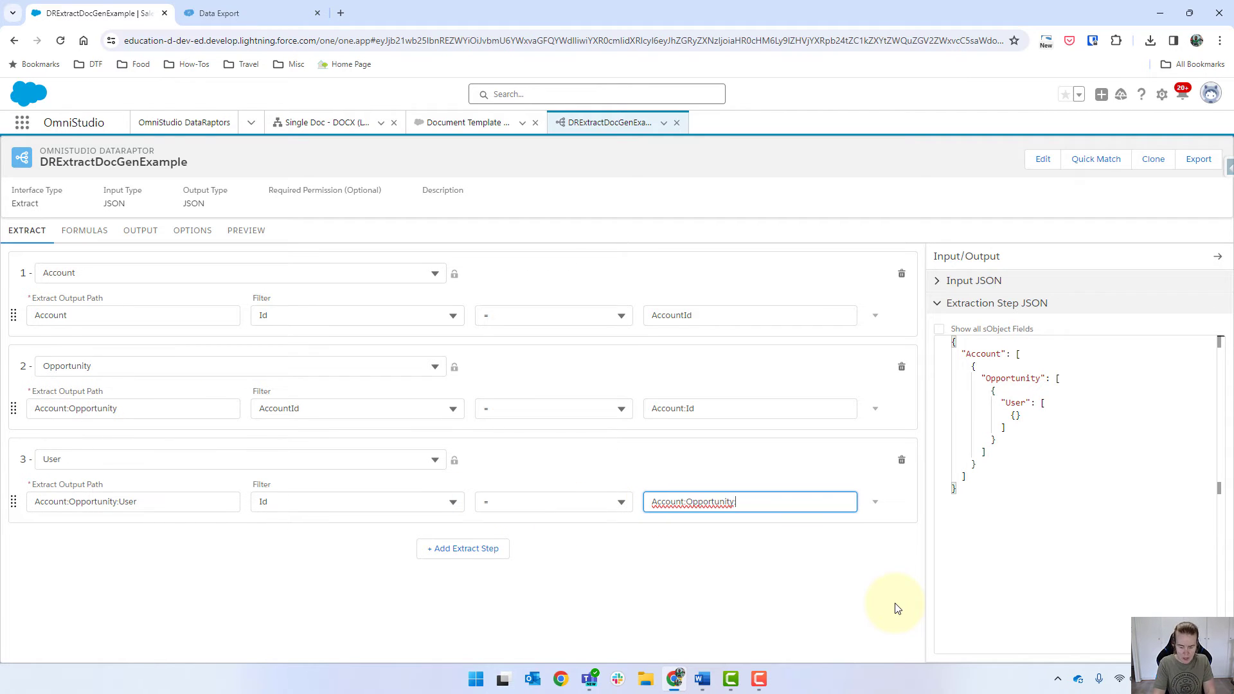
text(:OwnerId)
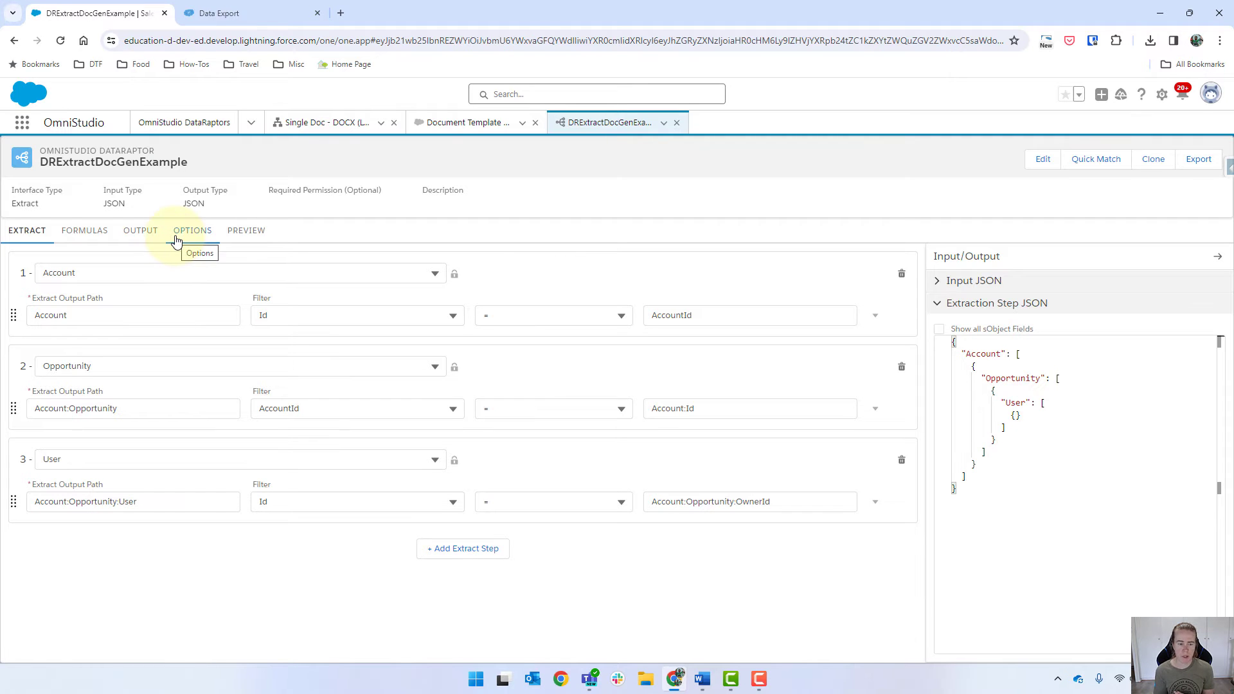
Add an output mapping from the extract path Account:Name to the output path AccountName
click(142, 230)
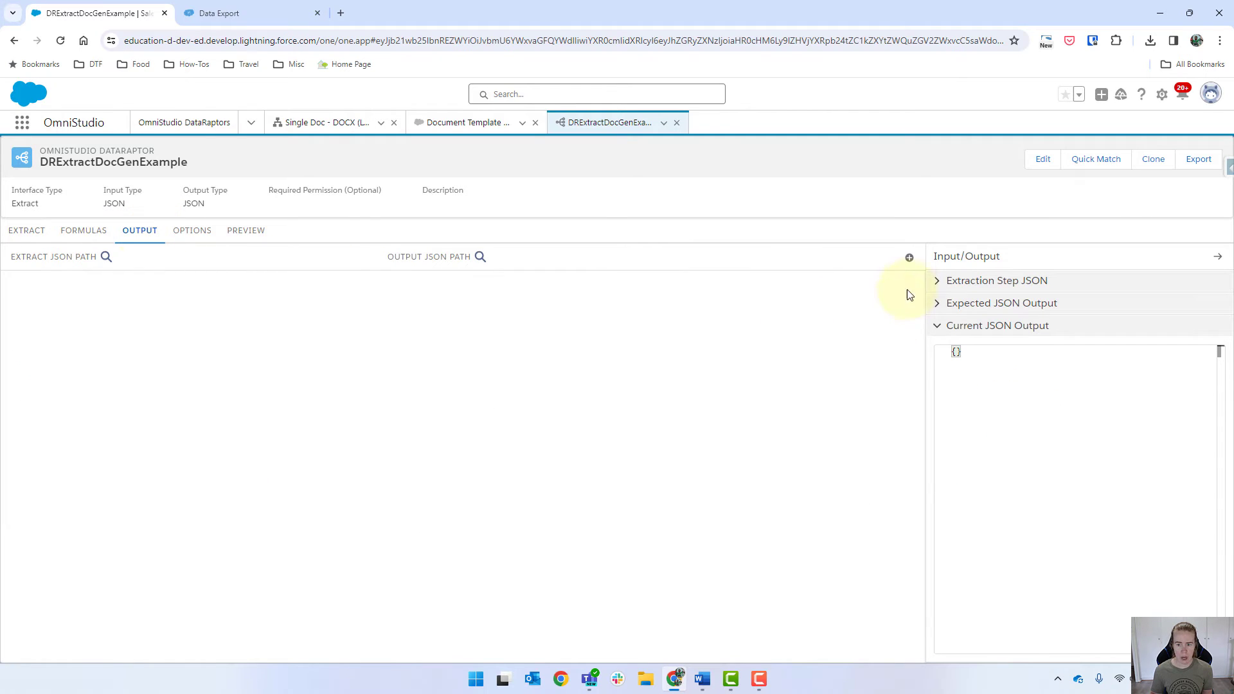
click(910, 259)
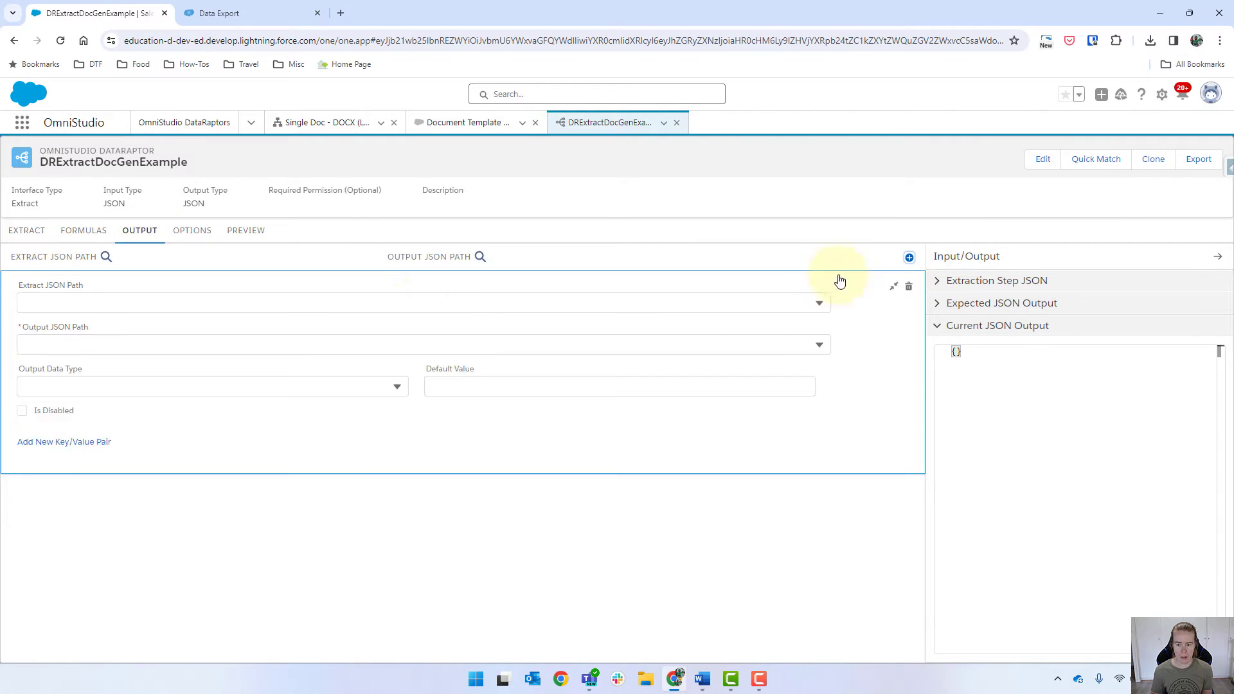
click(57, 305)
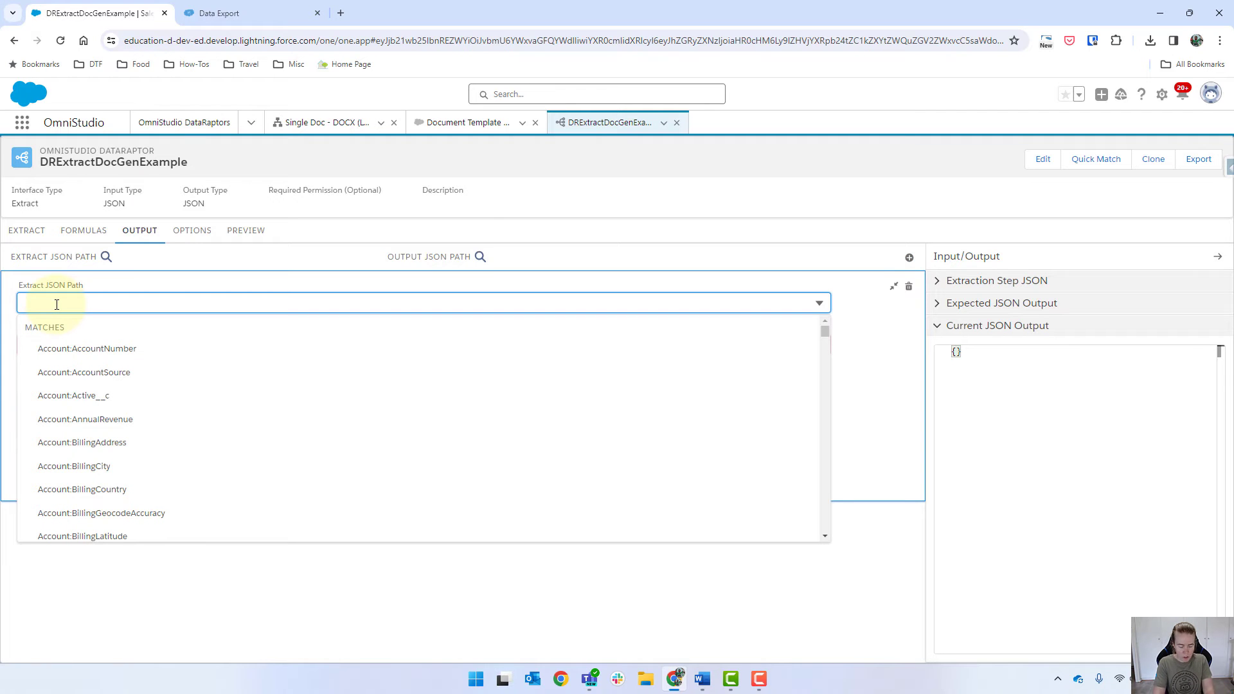
text(Account:N)
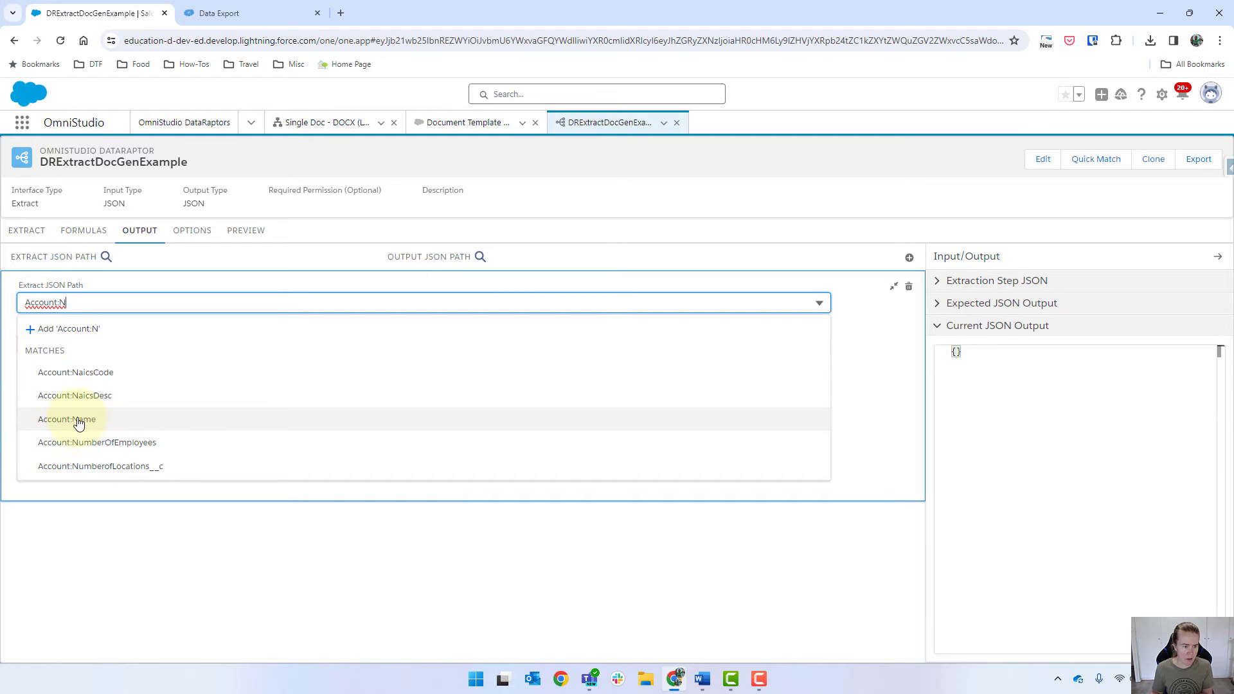
click(112, 426)
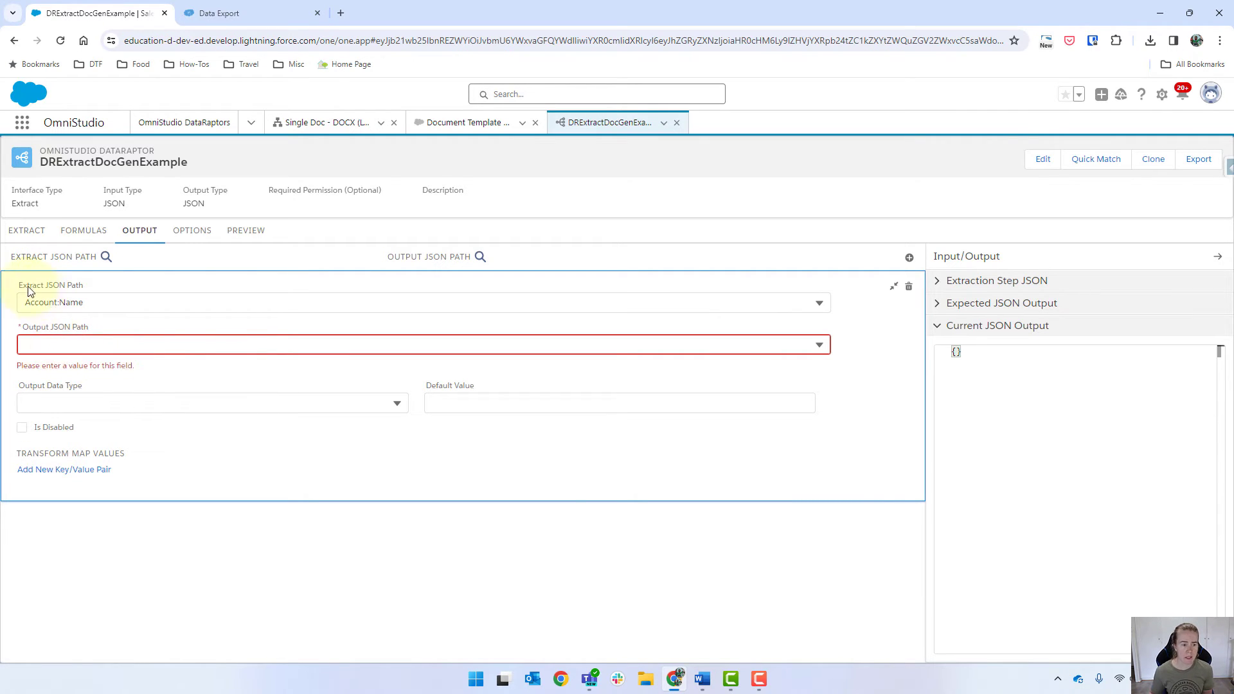
click(121, 348)
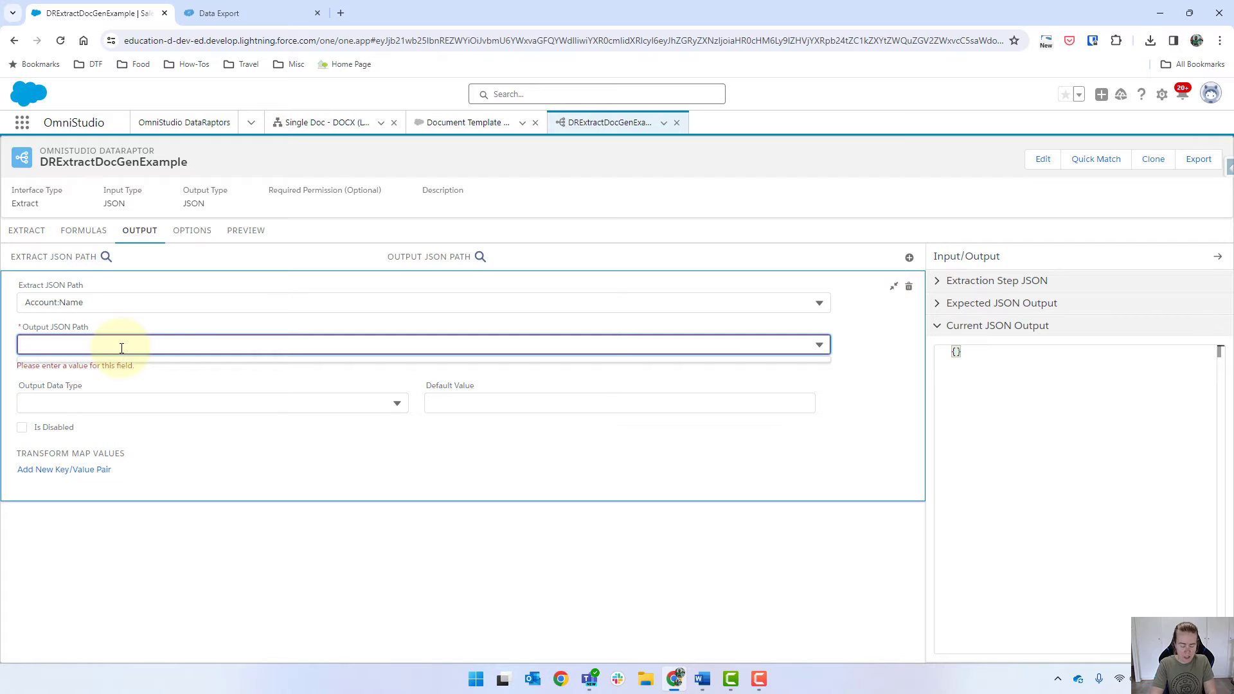
text(Accou)
key(BackSpace)
key(BackSpace)
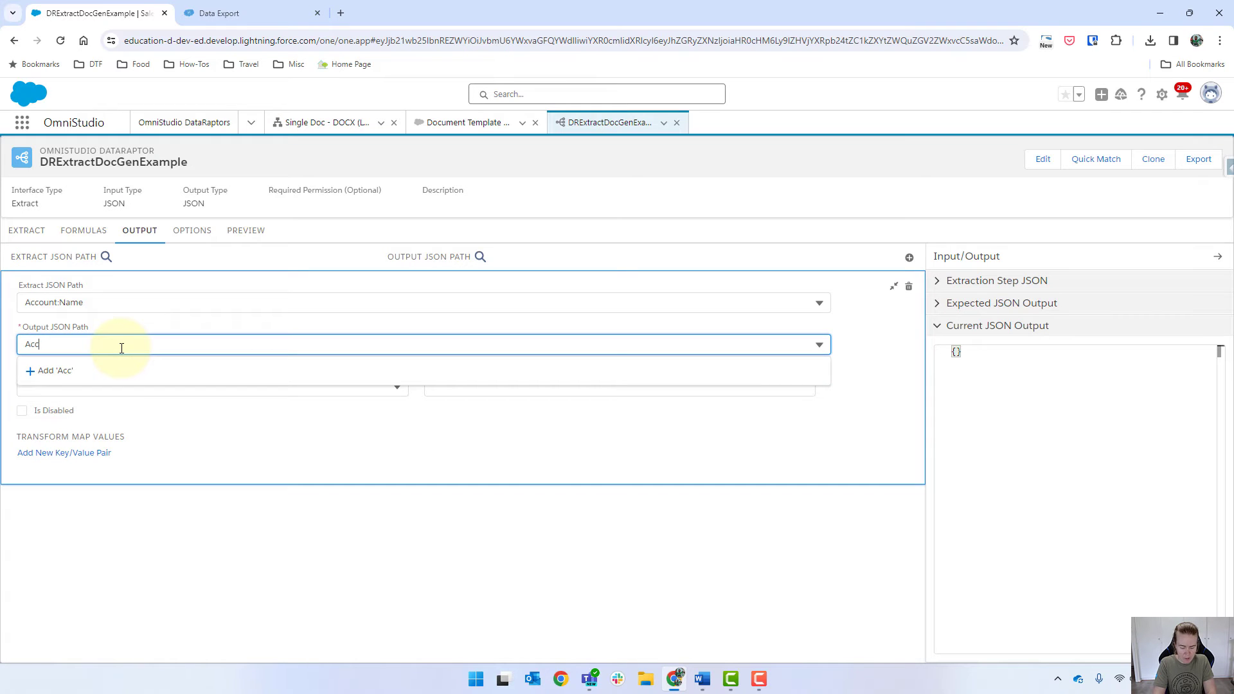
text(ountName)
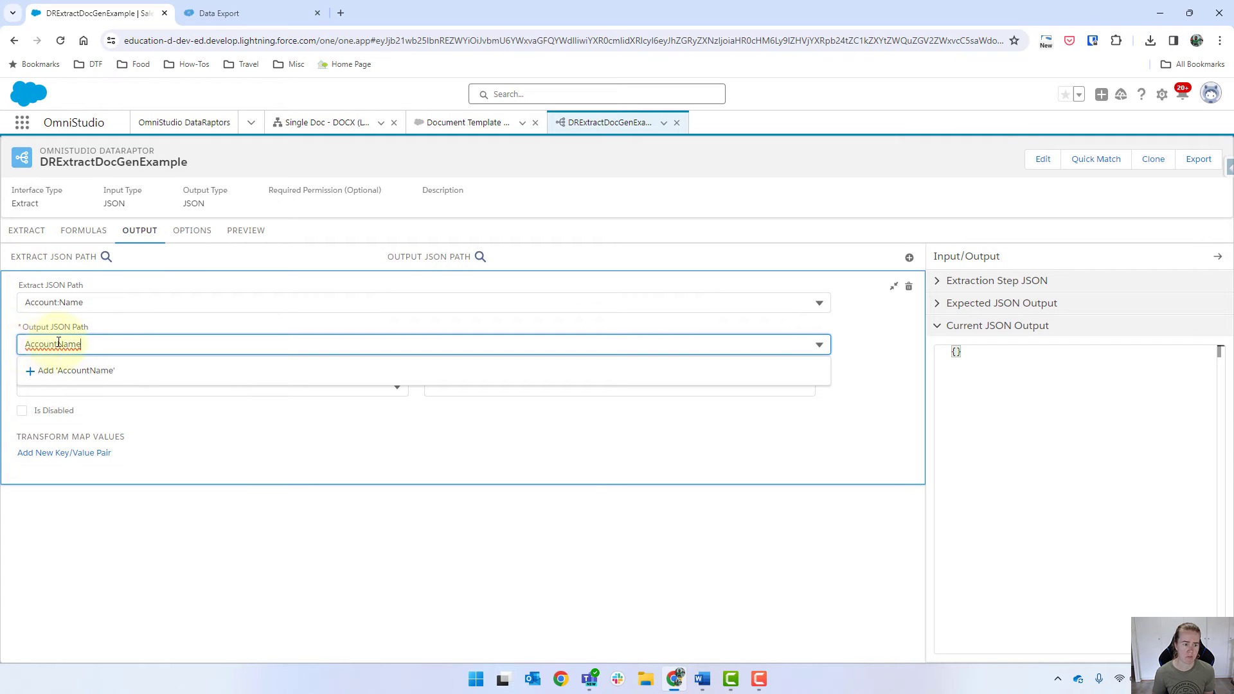
click(371, 547)
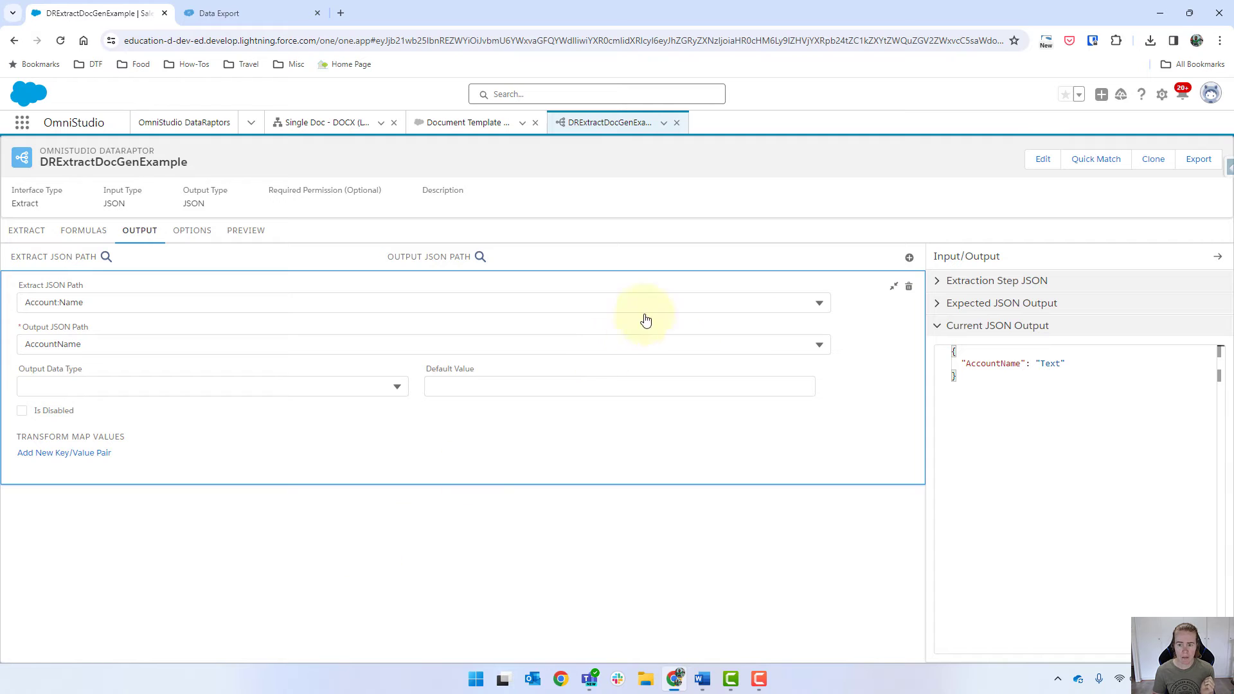
Add a second output mapping from the extract path Account:Opportunity:Name to the output path OpportunityName
click(909, 257)
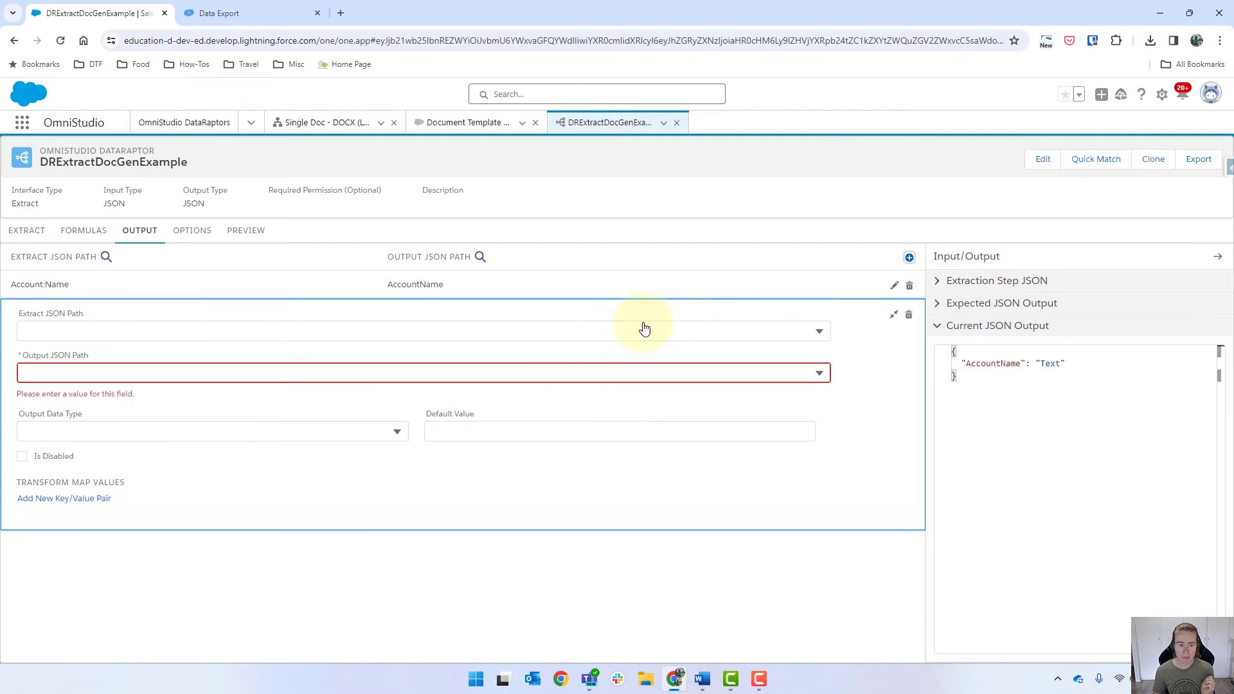
click(65, 328)
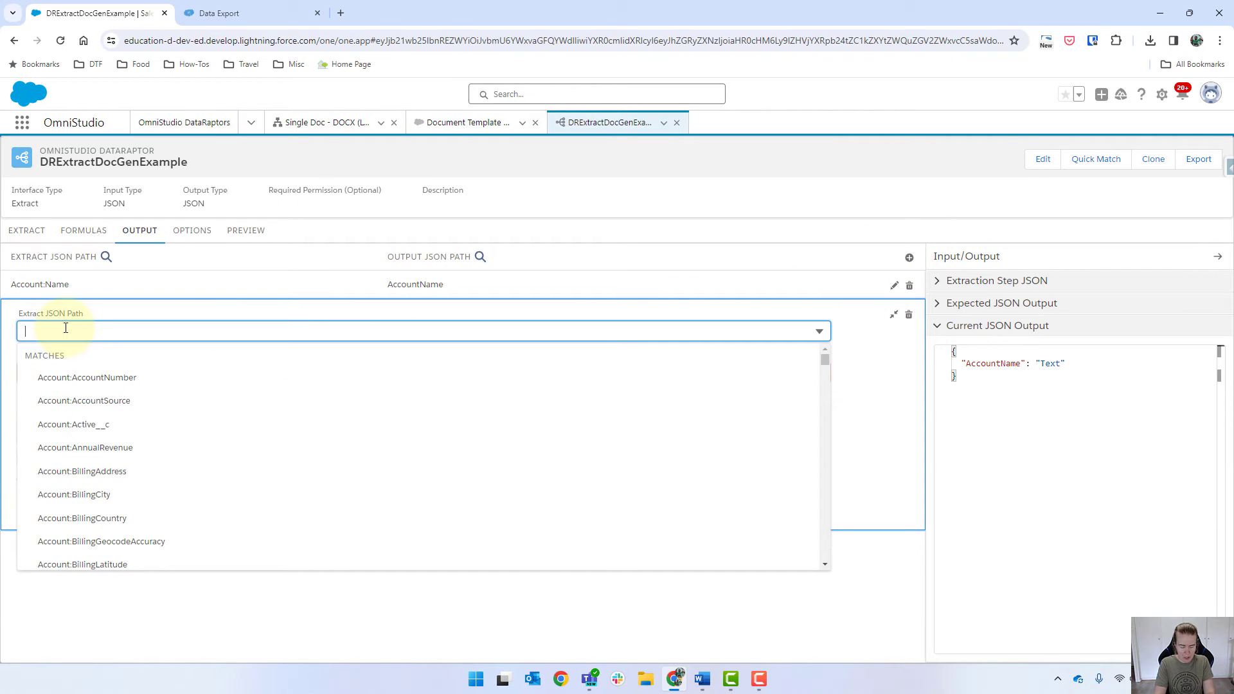
text(name)
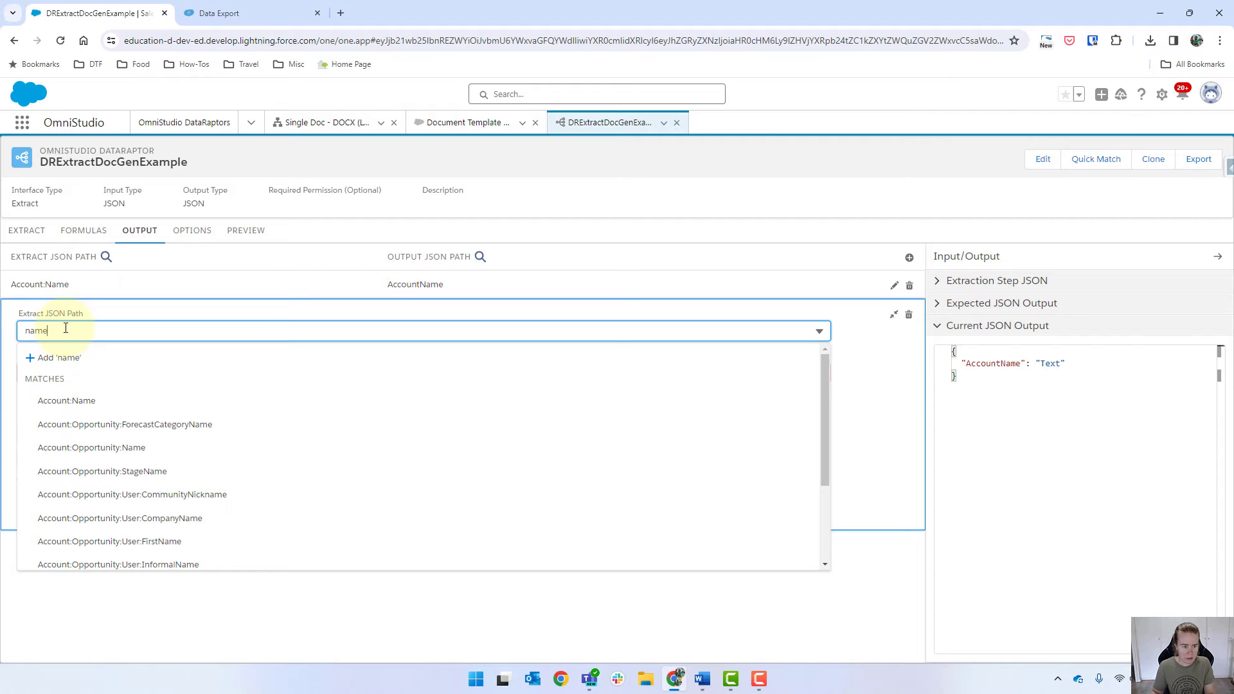
click(150, 458)
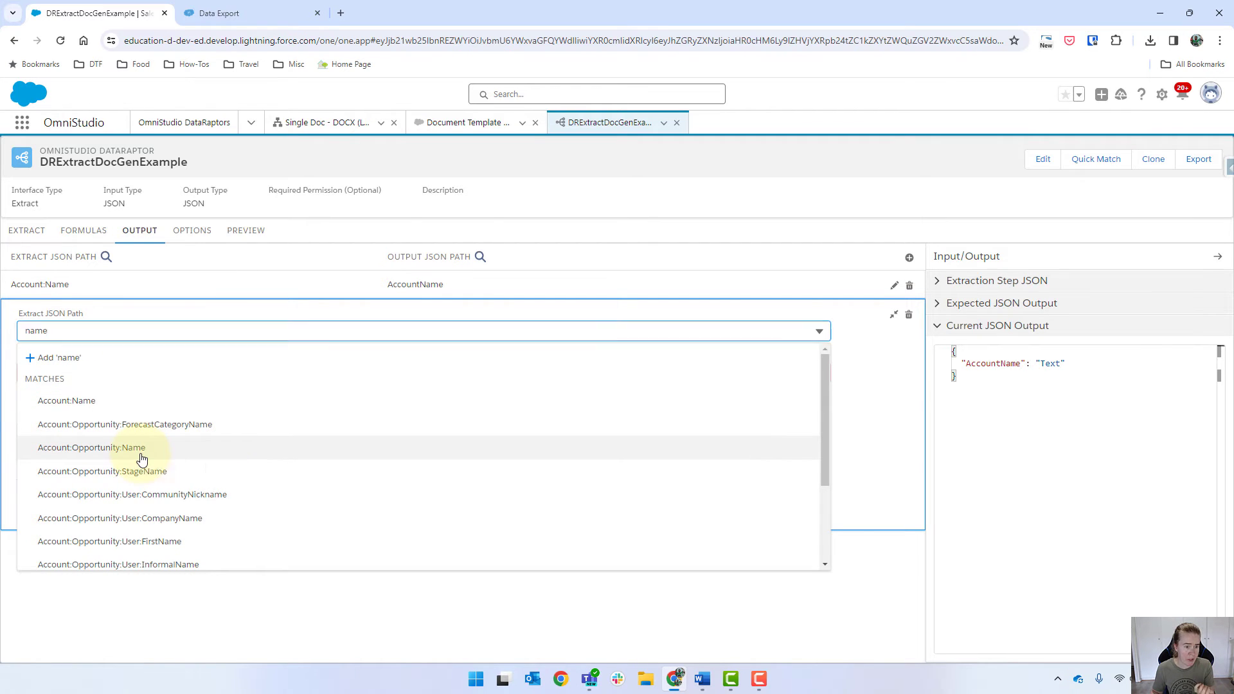
click(77, 366)
text(Op)
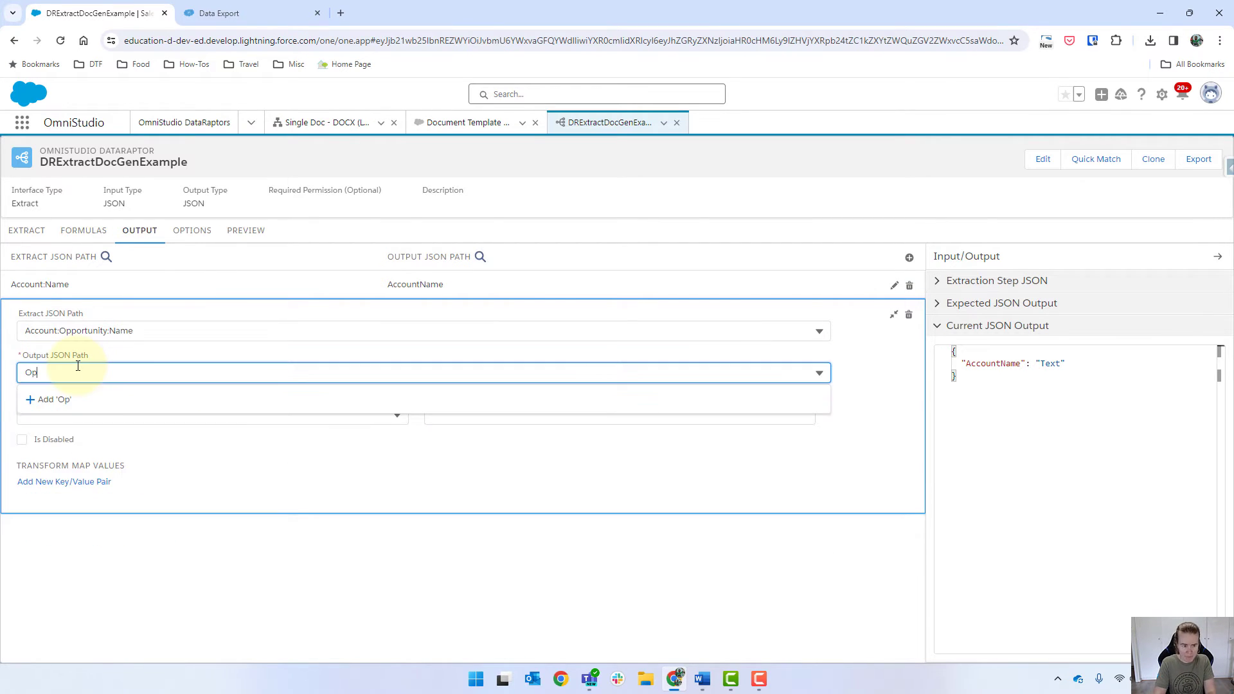
text(portunityName)
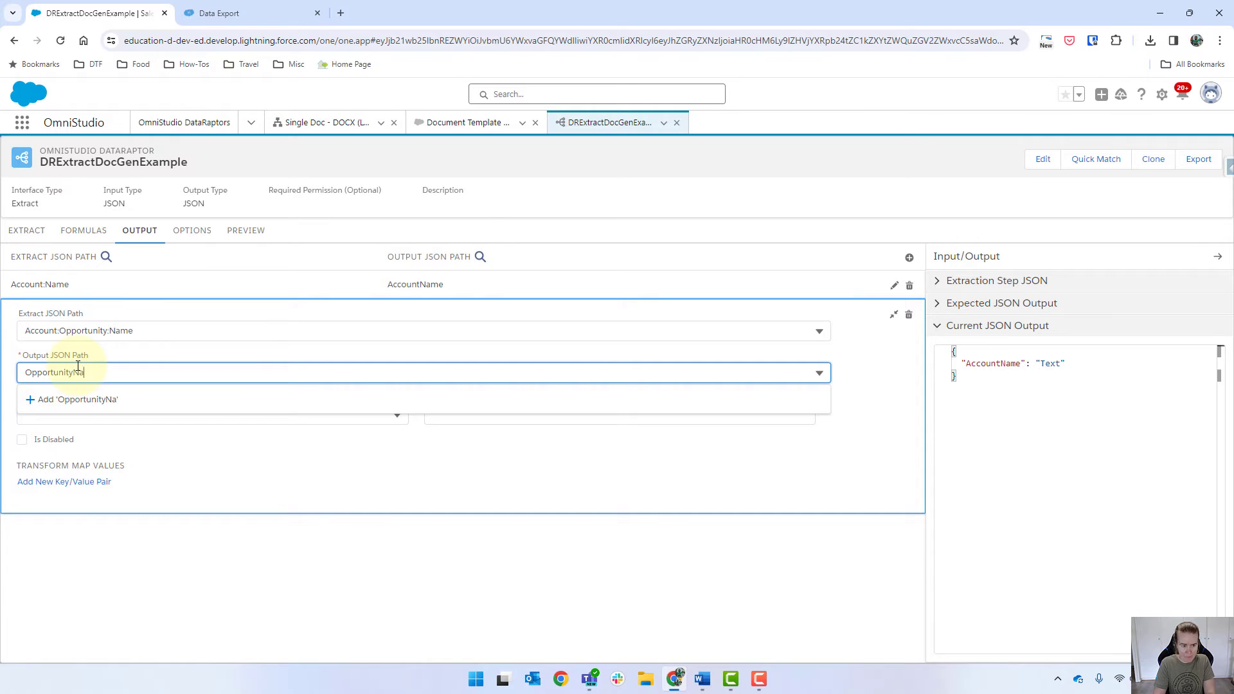
click(308, 551)
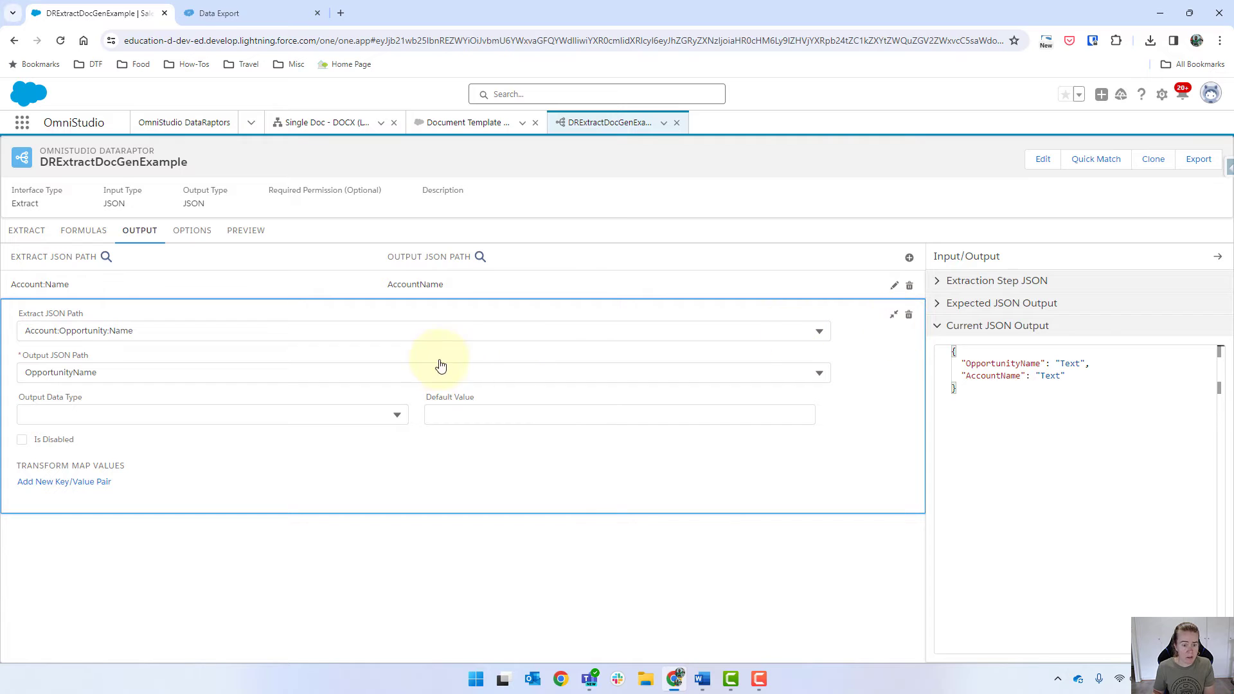
Add a third output mapping from the extract path Account:Opportunity:User:Name to the output path UserName
click(909, 258)
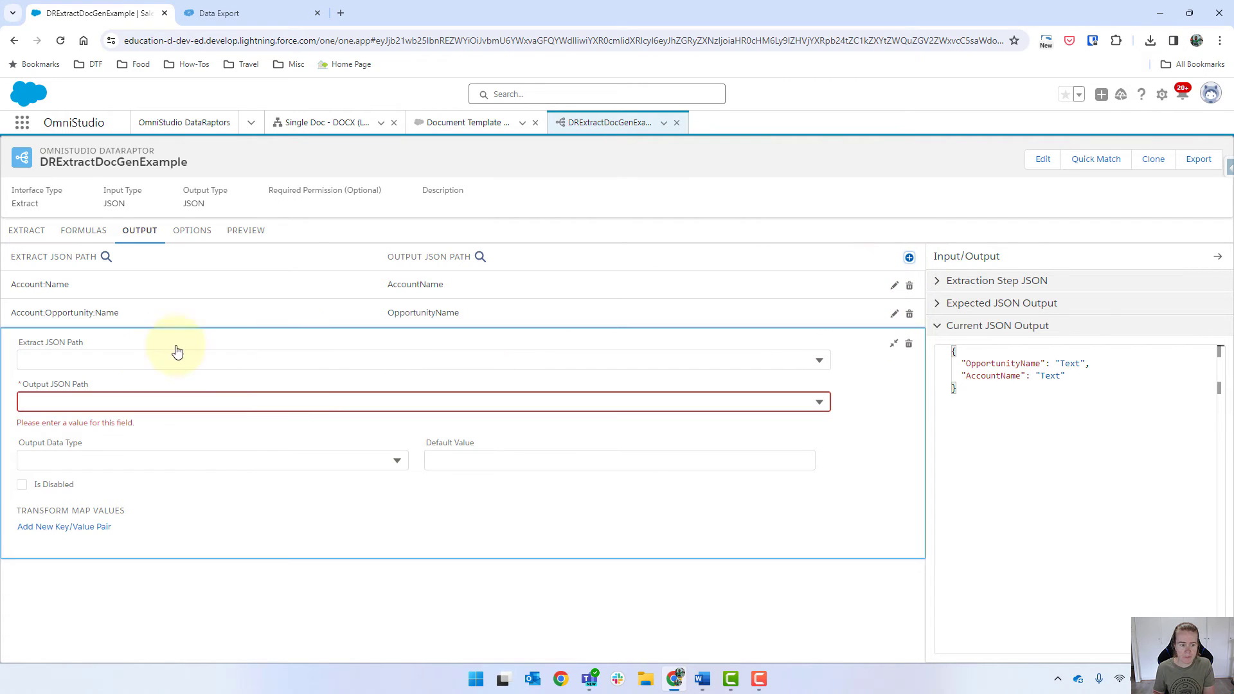
click(54, 361)
text(bn)
key(BackSpace)
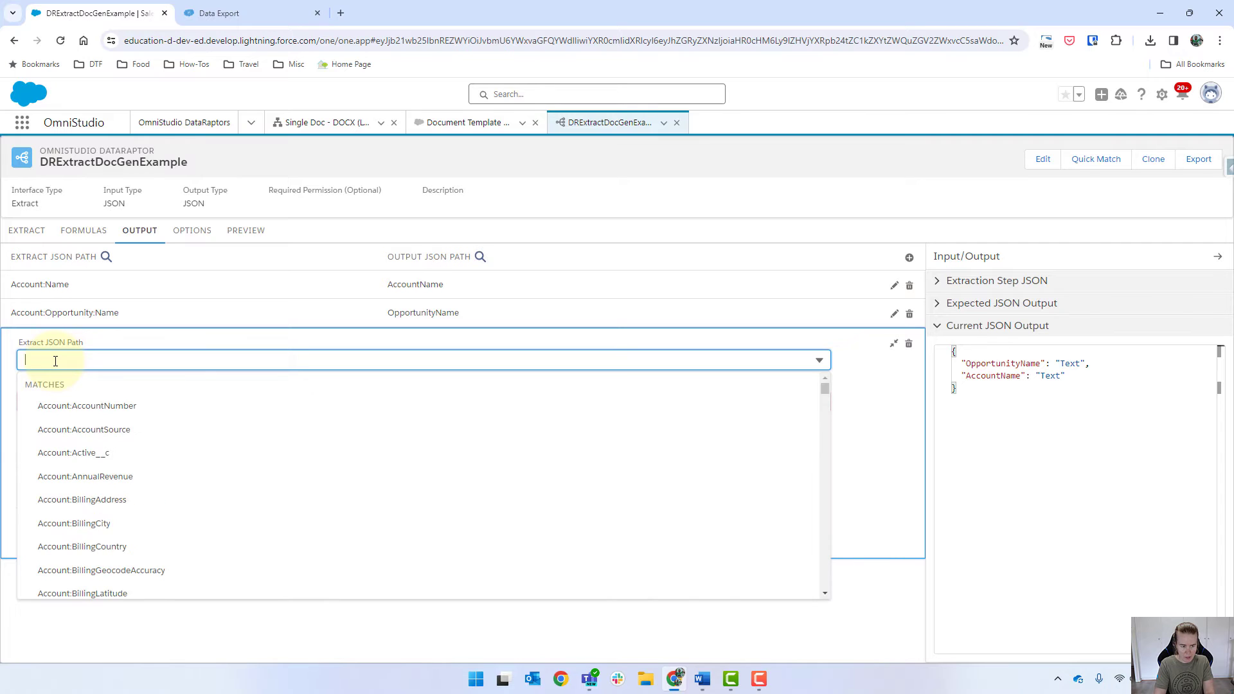
text(name)
scroll(190, 506, down, 3)
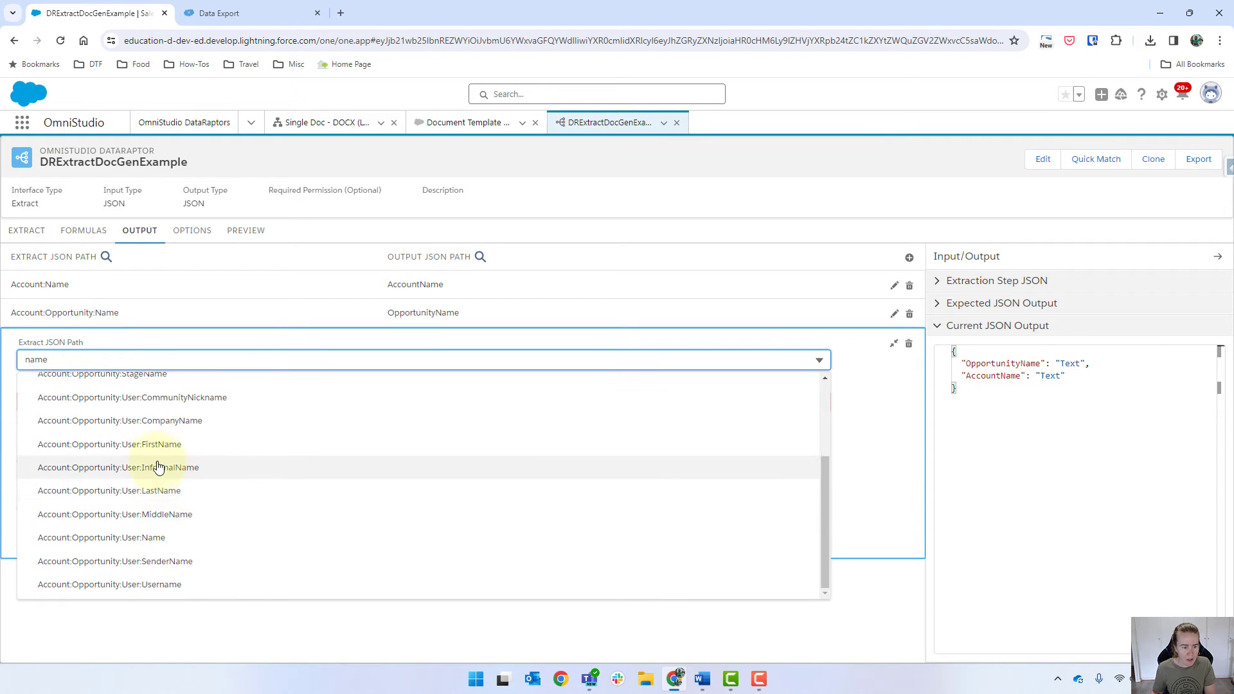
click(116, 541)
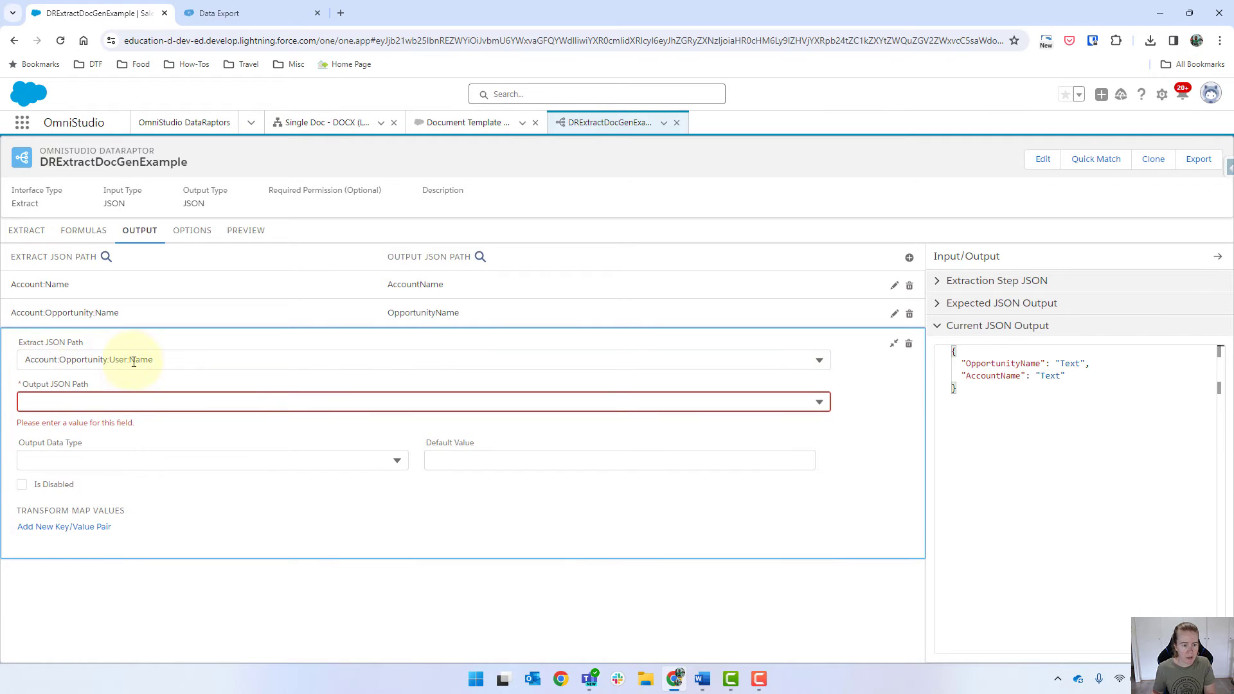
click(113, 401)
text(User)
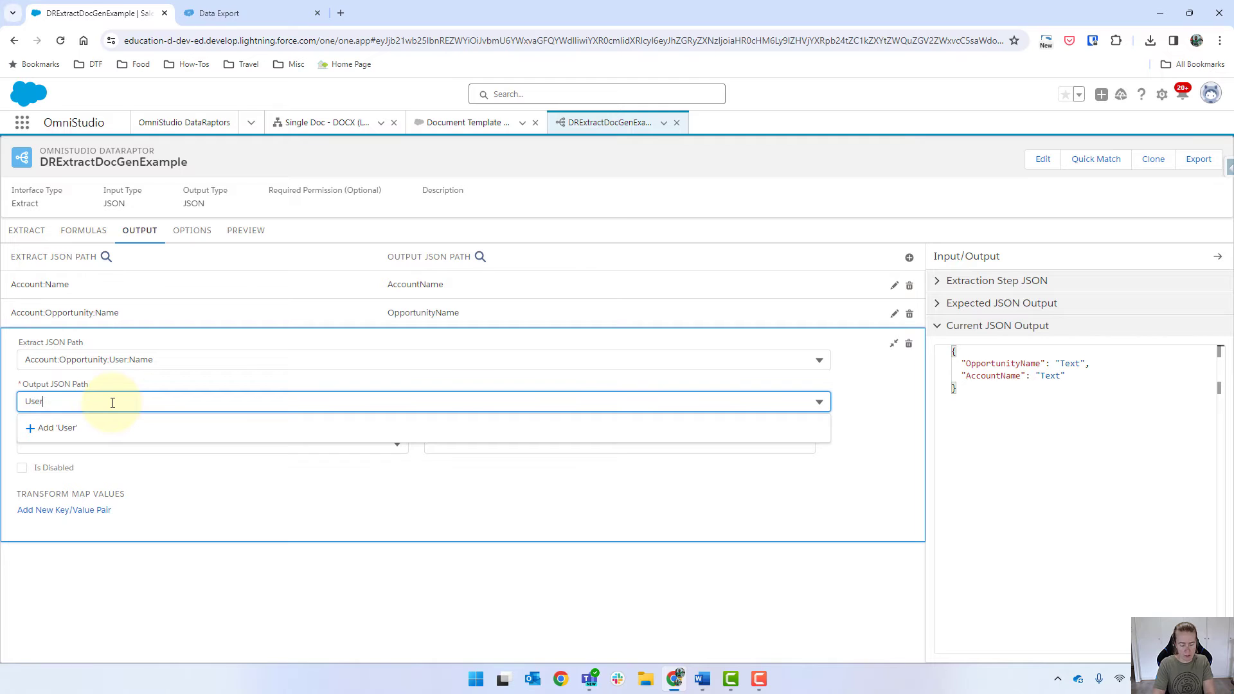
text(Name)
key(Return)
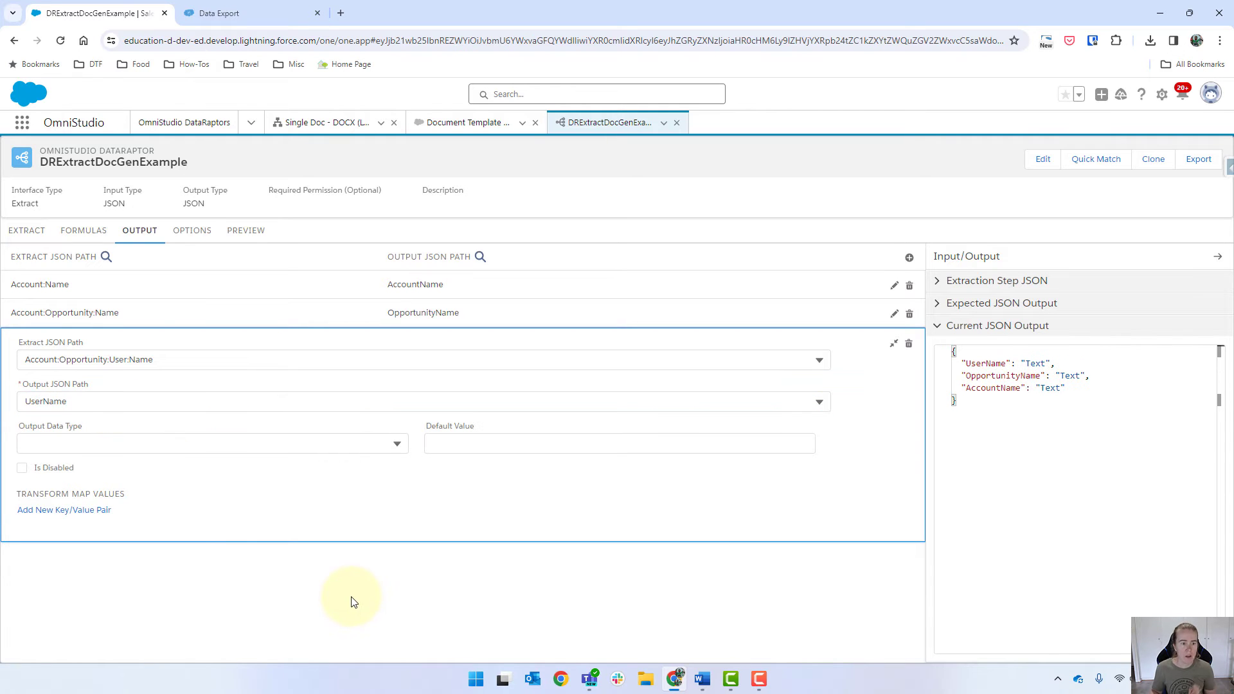
Add a preview input parameter with the key AccountId
click(246, 238)
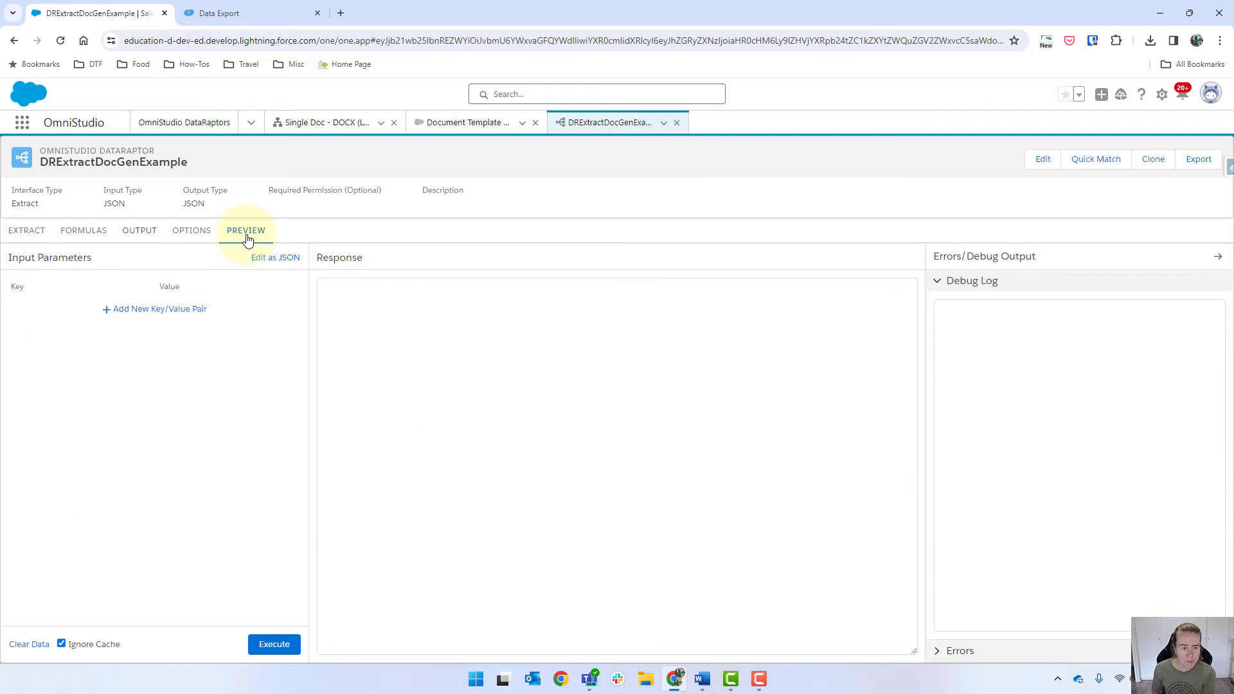
click(165, 320)
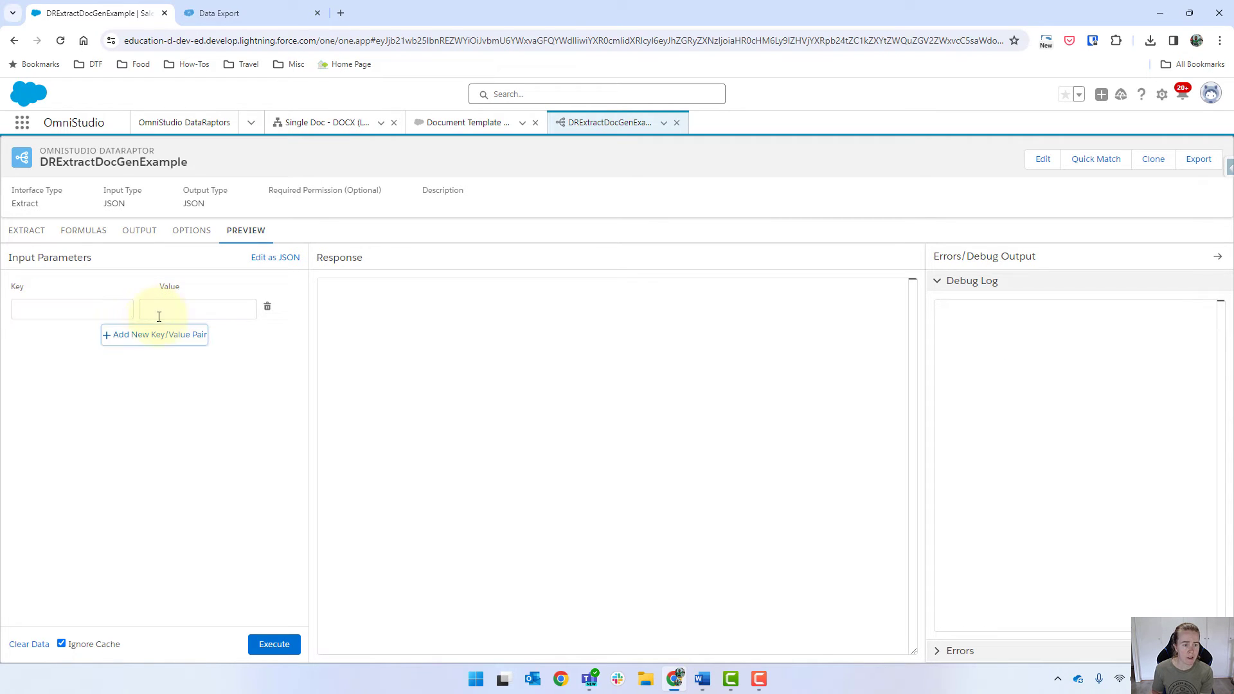
click(85, 306)
text(Acc)
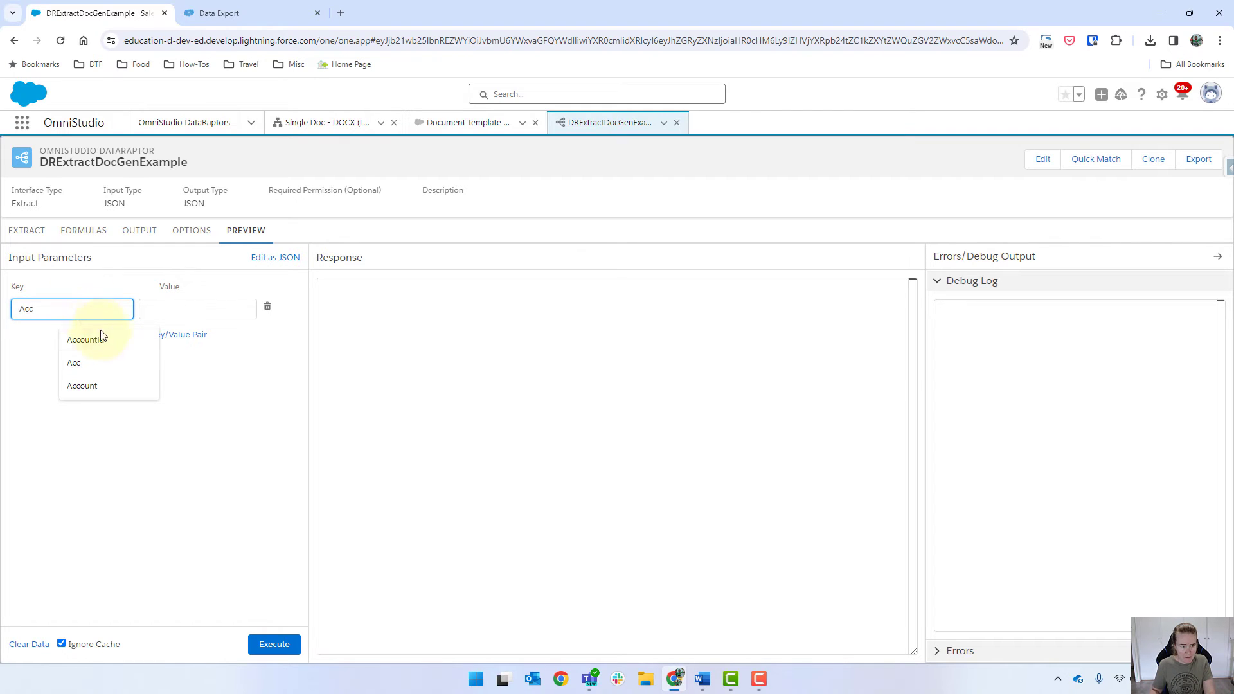
click(101, 339)
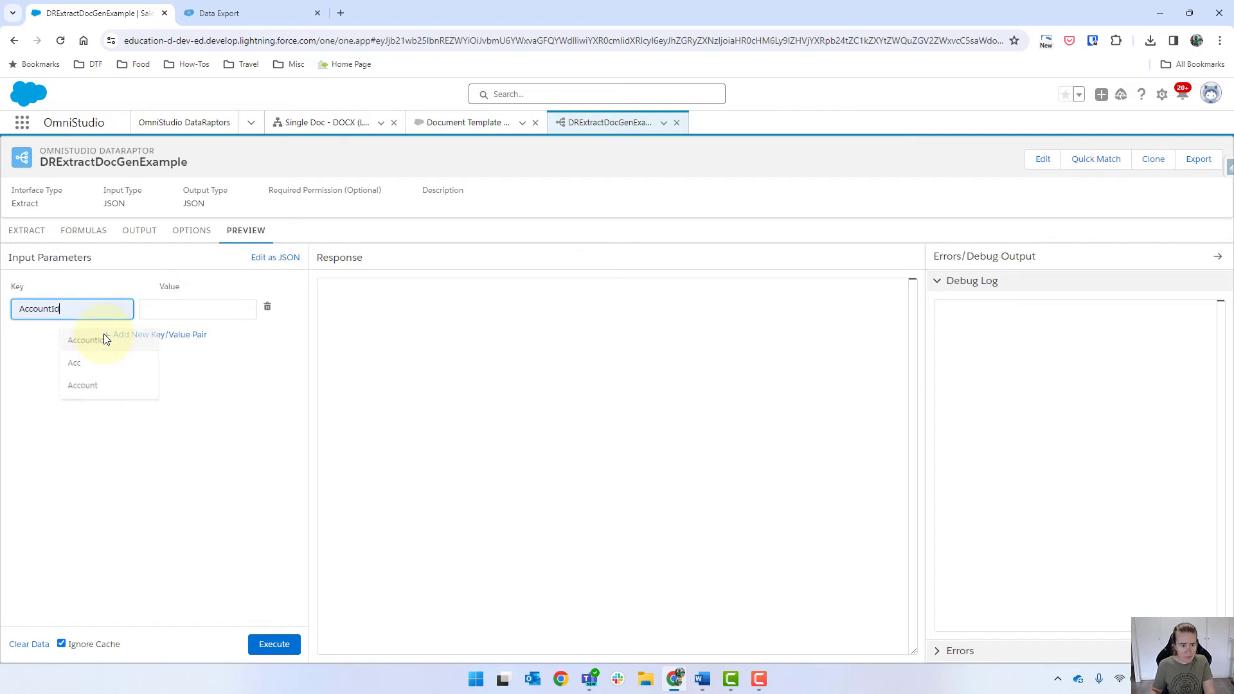
click(163, 309)
click(164, 405)
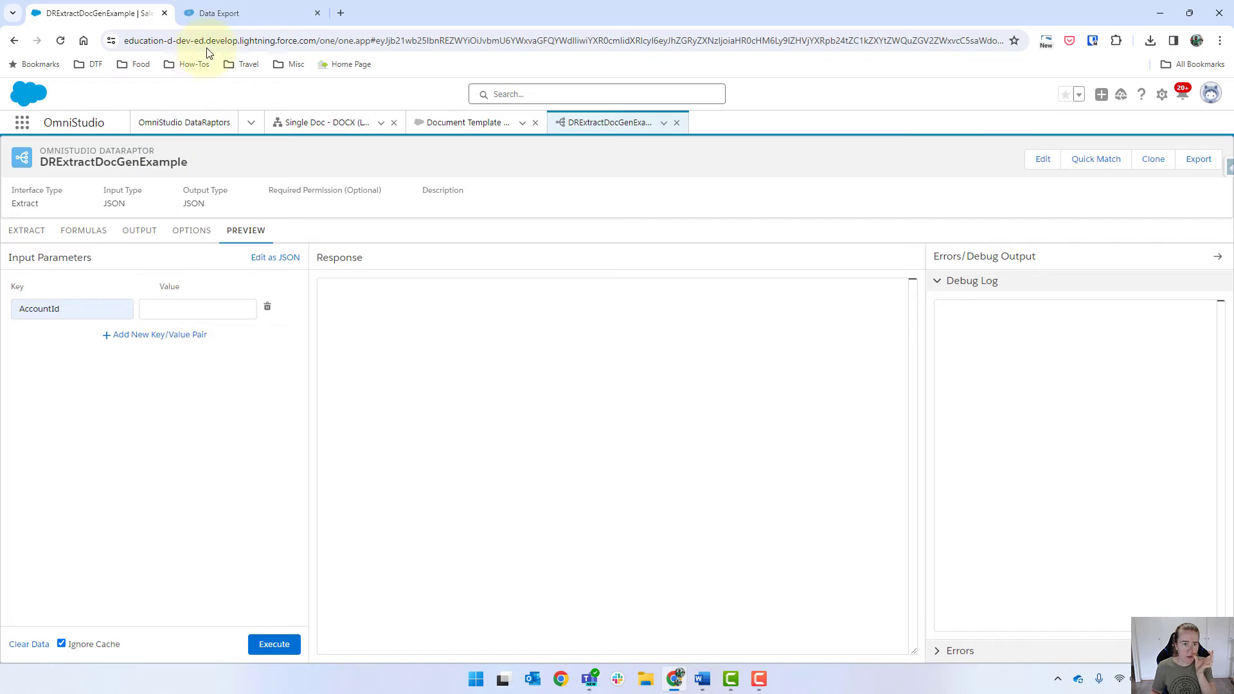
Copy the account's record ID from the Data Export query into the AccountId preview value and execute the extract
click(299, 15)
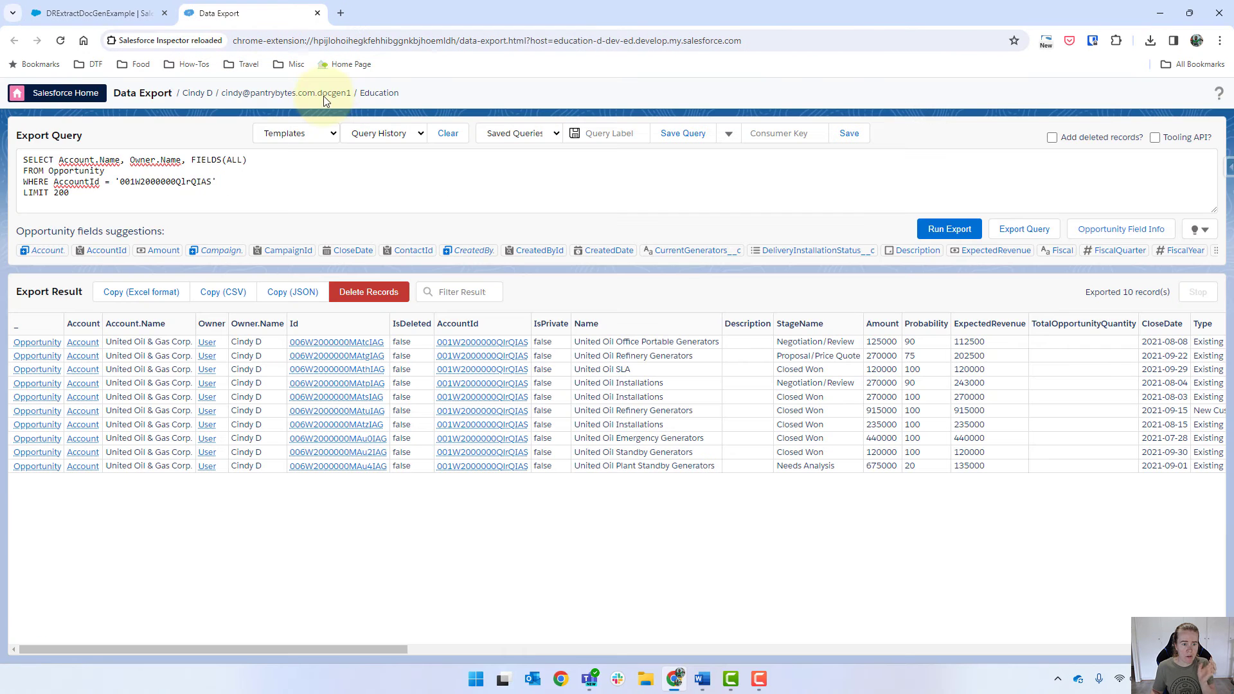
double_click(167, 182)
key(ctrl+c)
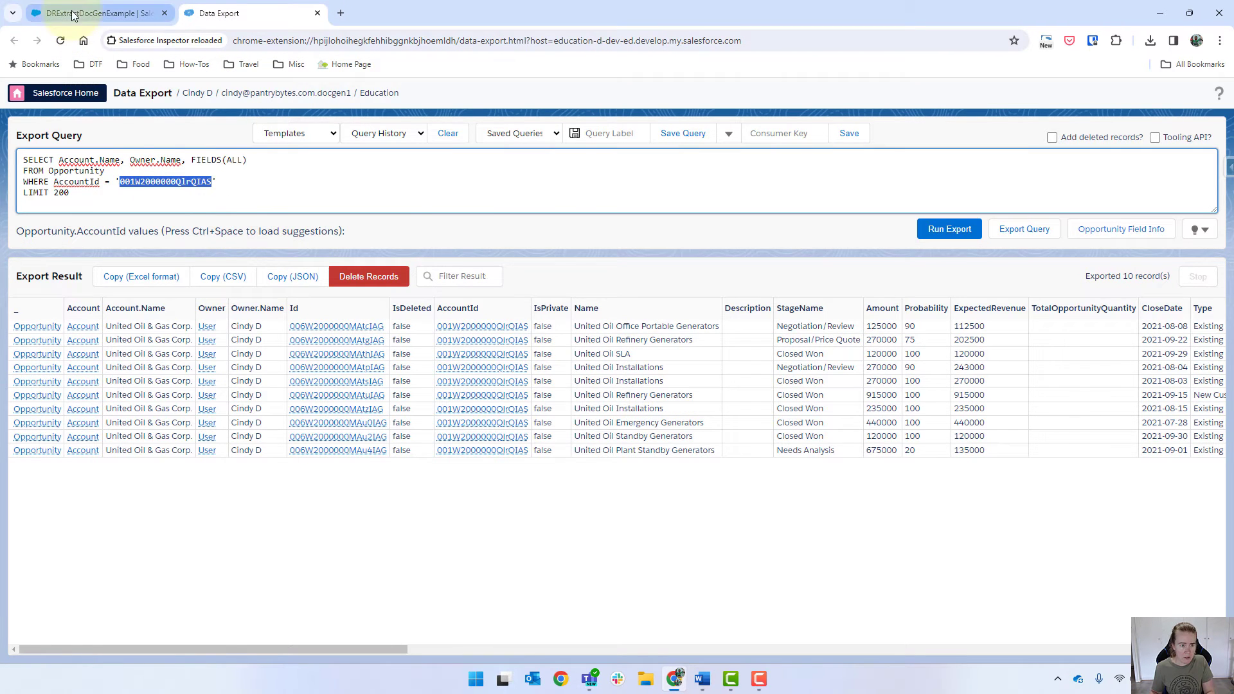
click(96, 12)
click(193, 309)
key(ctrl+v)
click(279, 643)
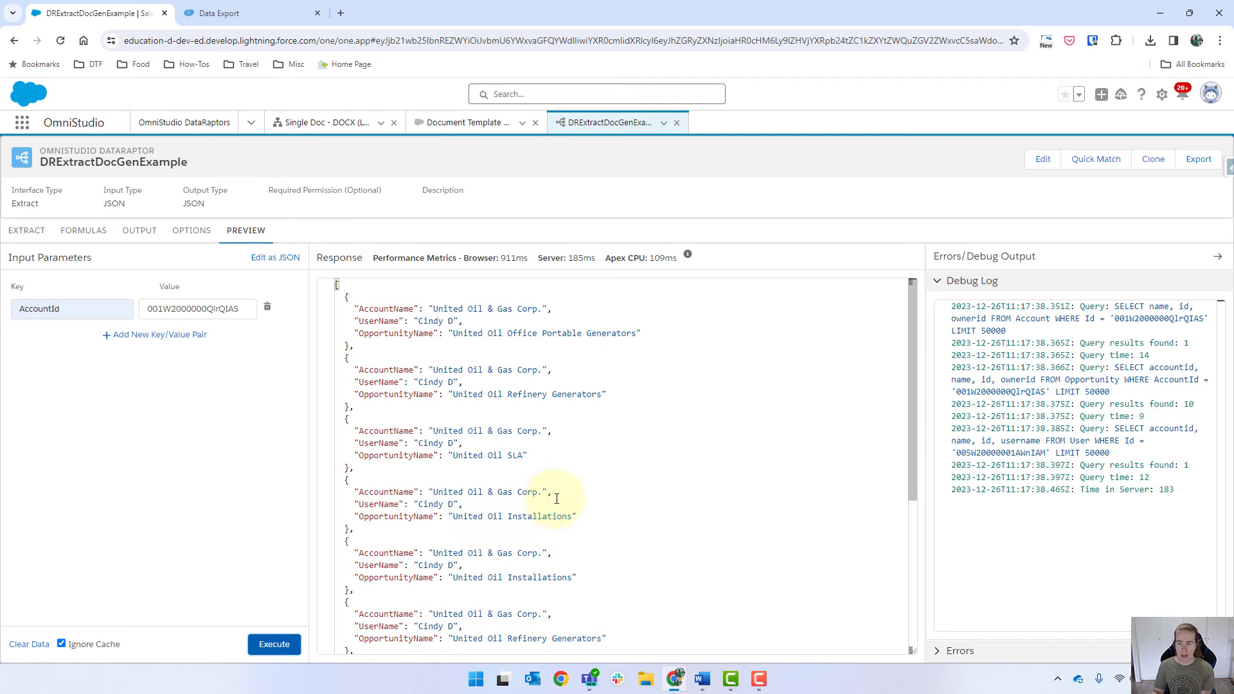
scroll(718, 479, down, 4)
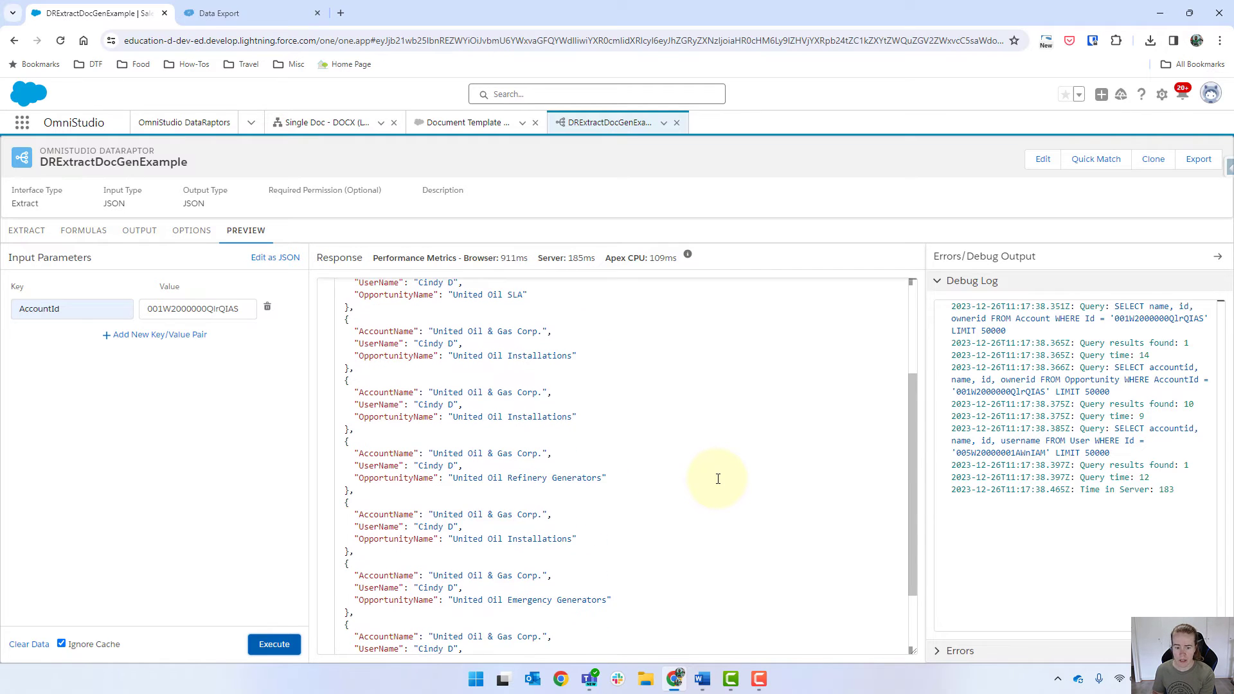
scroll(713, 473, up, 5)
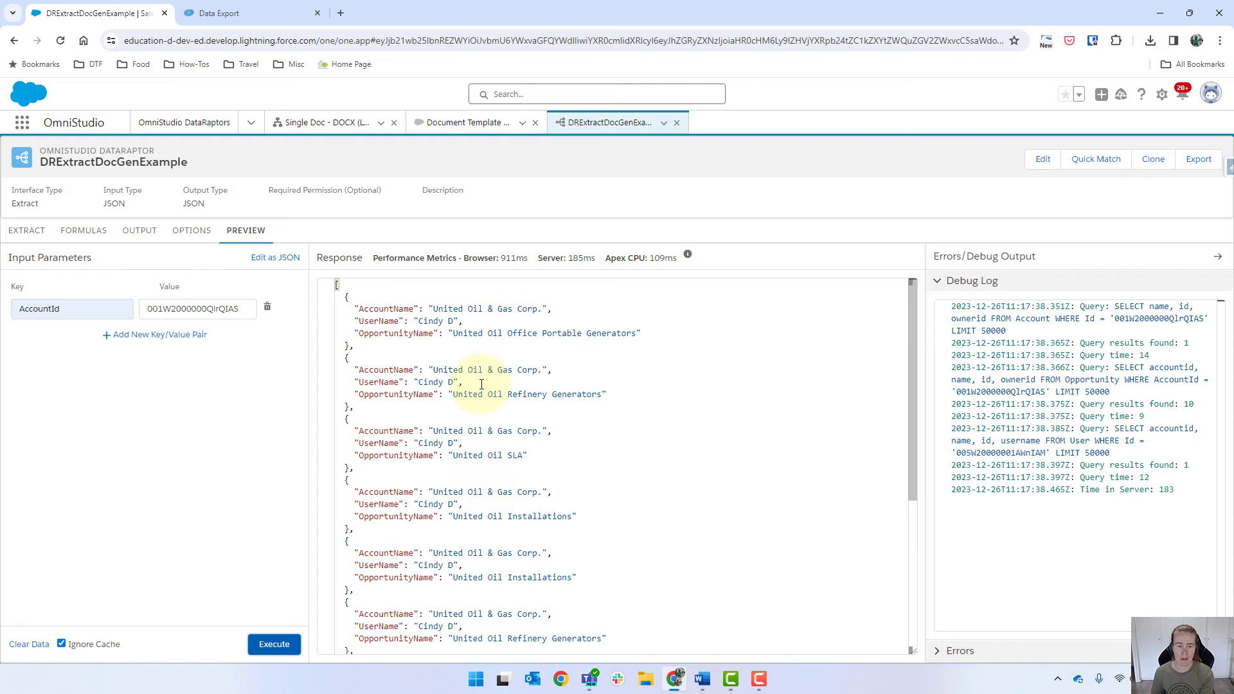
Check the opportunity fields in Data Export and add an output mapping from Account:Opportunity:StageName to OpportunityStageName
click(209, 13)
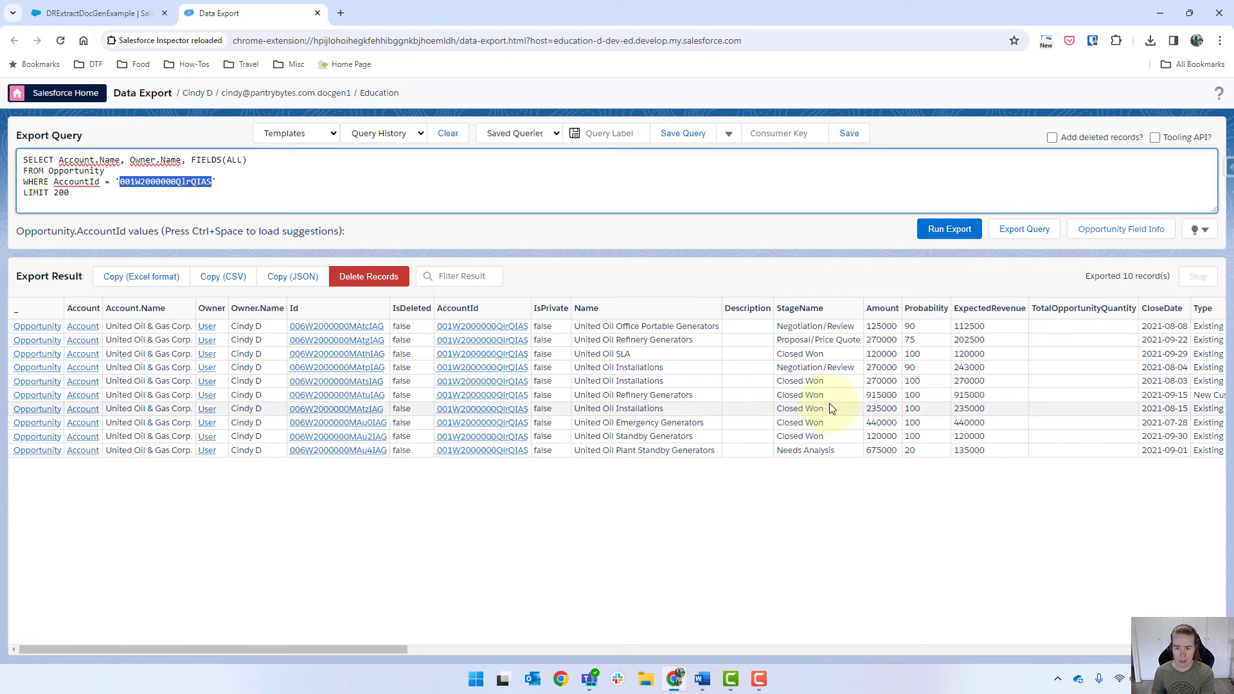
drag(363, 649, 545, 646)
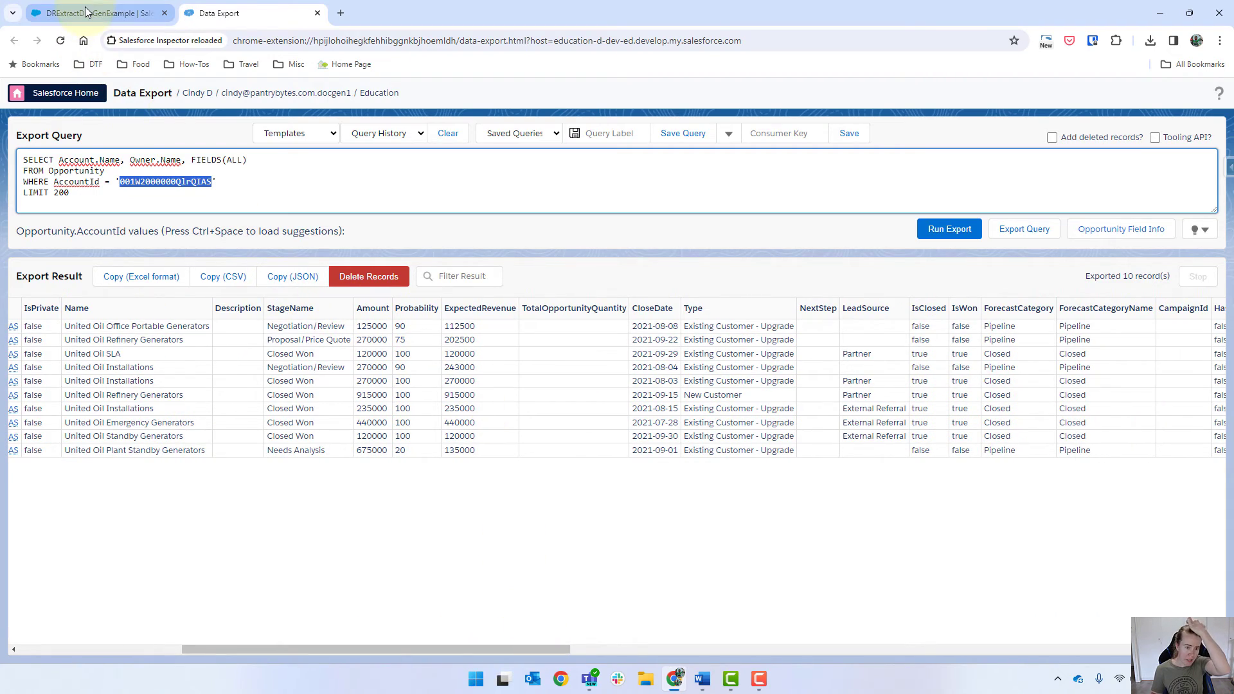
click(116, 13)
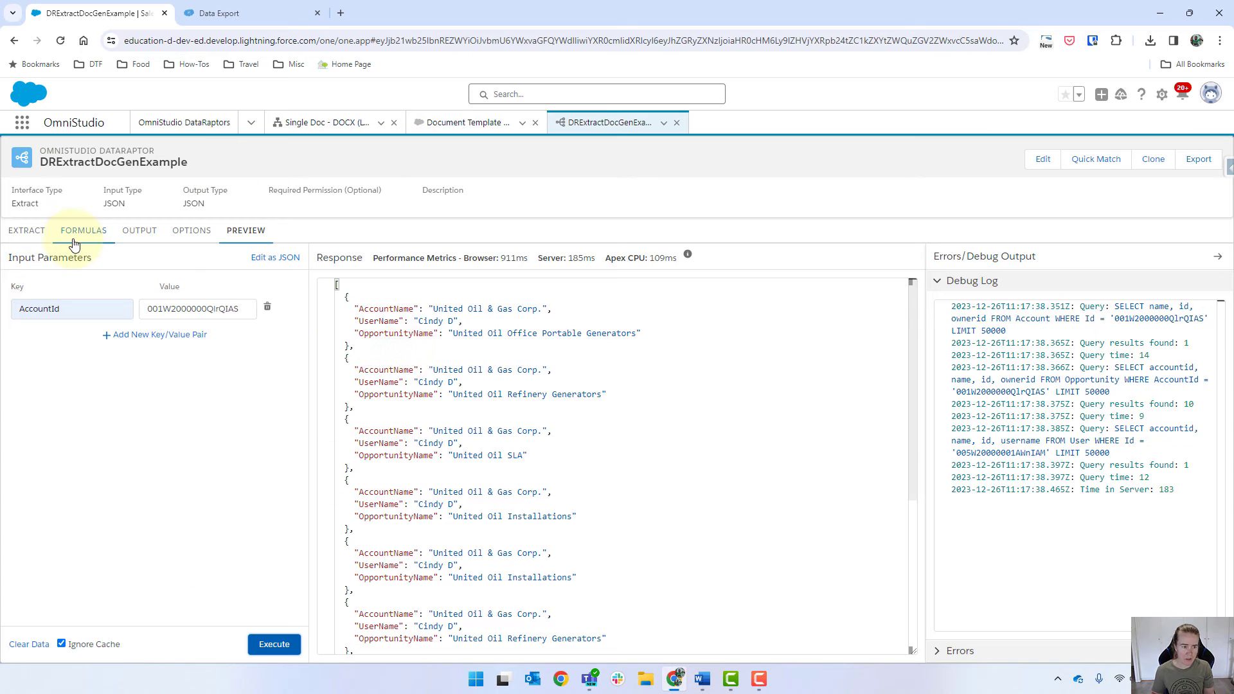
click(146, 242)
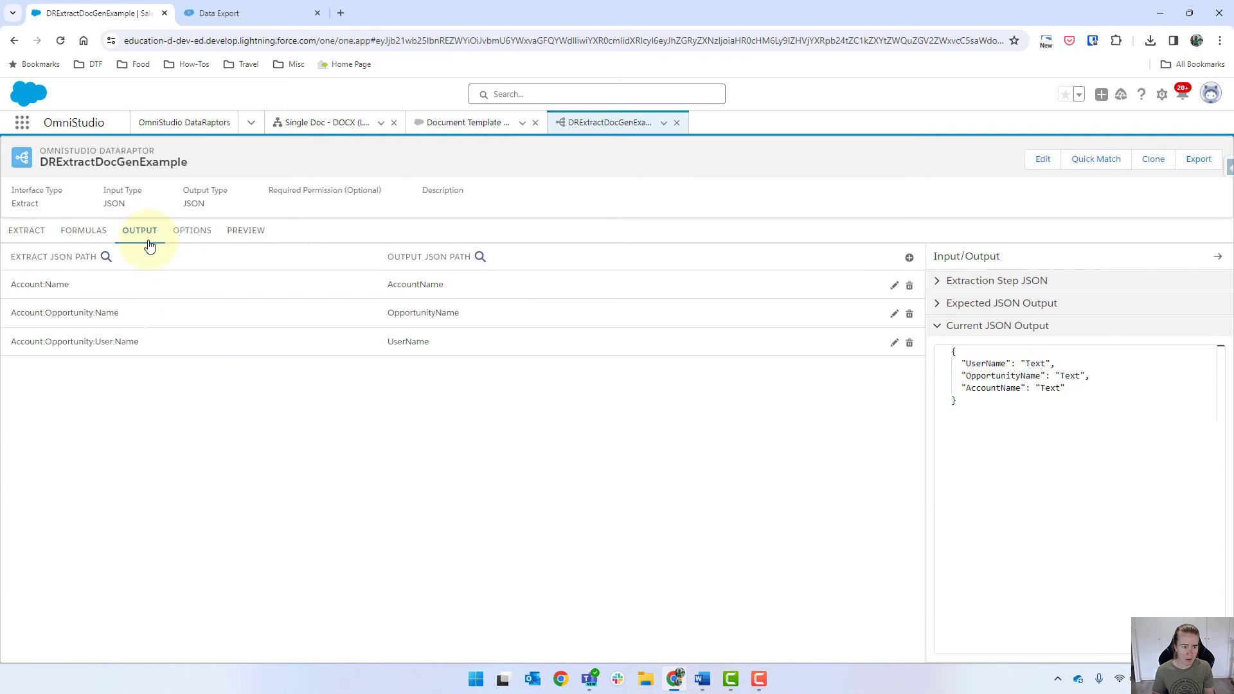
click(909, 258)
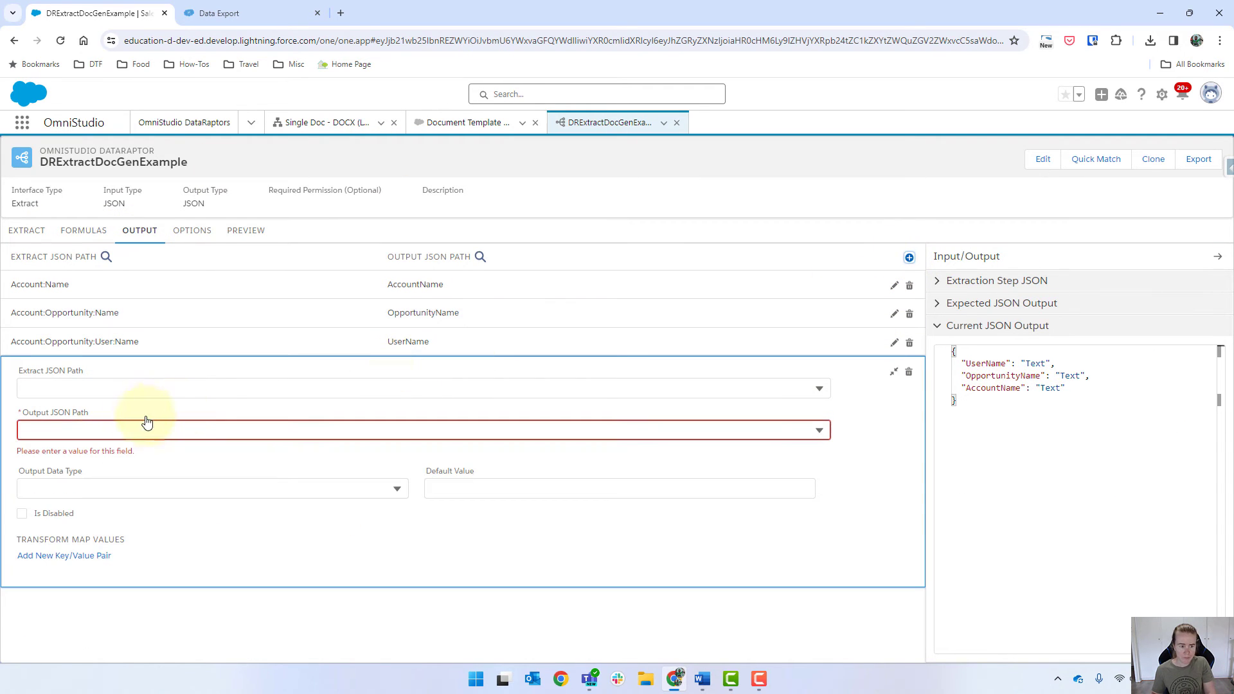
click(92, 388)
text(stage)
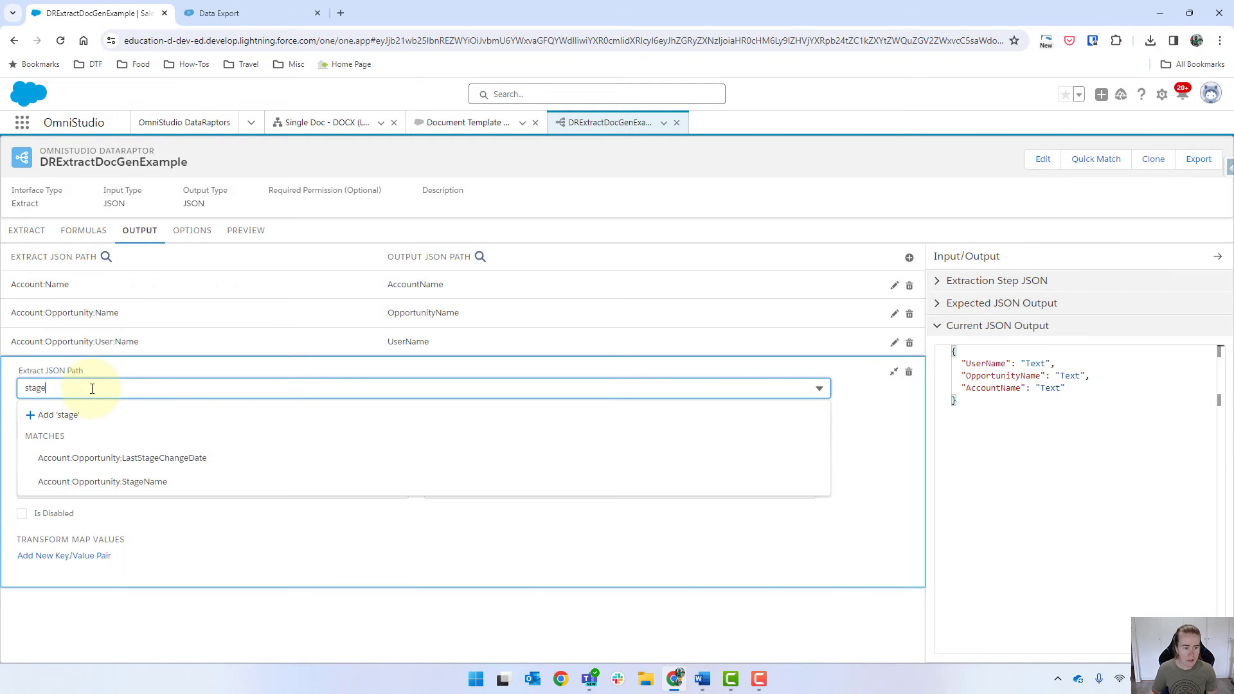
click(154, 481)
click(65, 402)
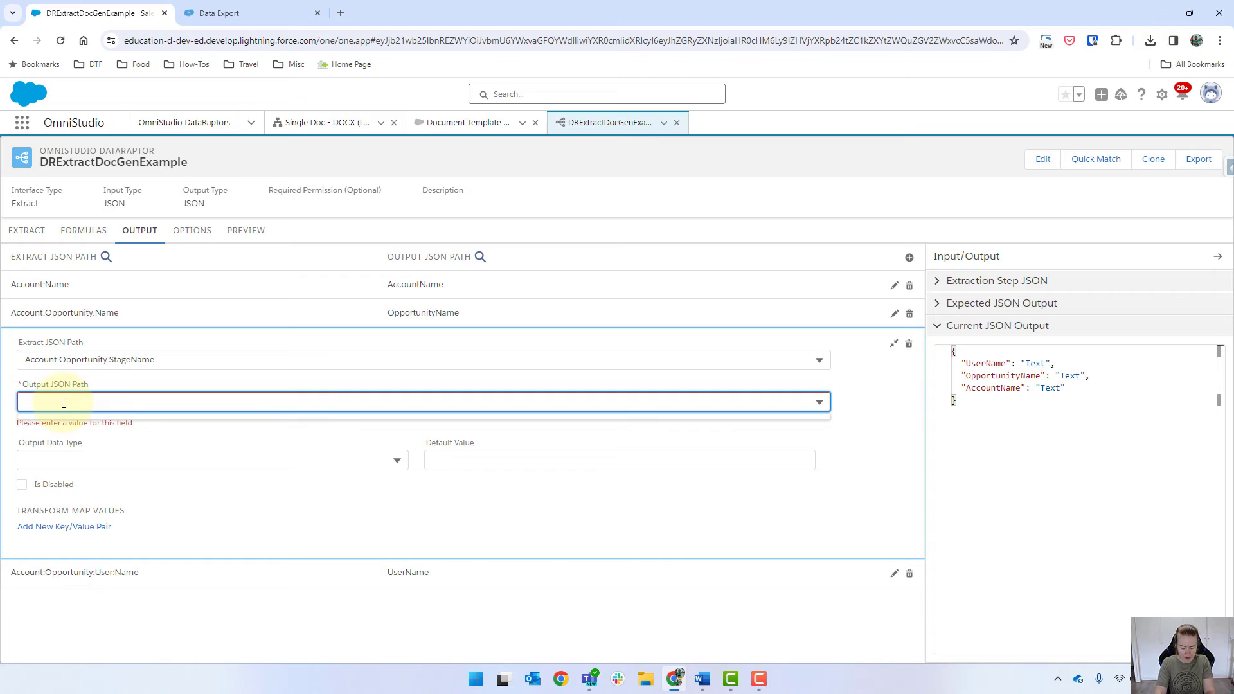
text(OpportunityStageN)
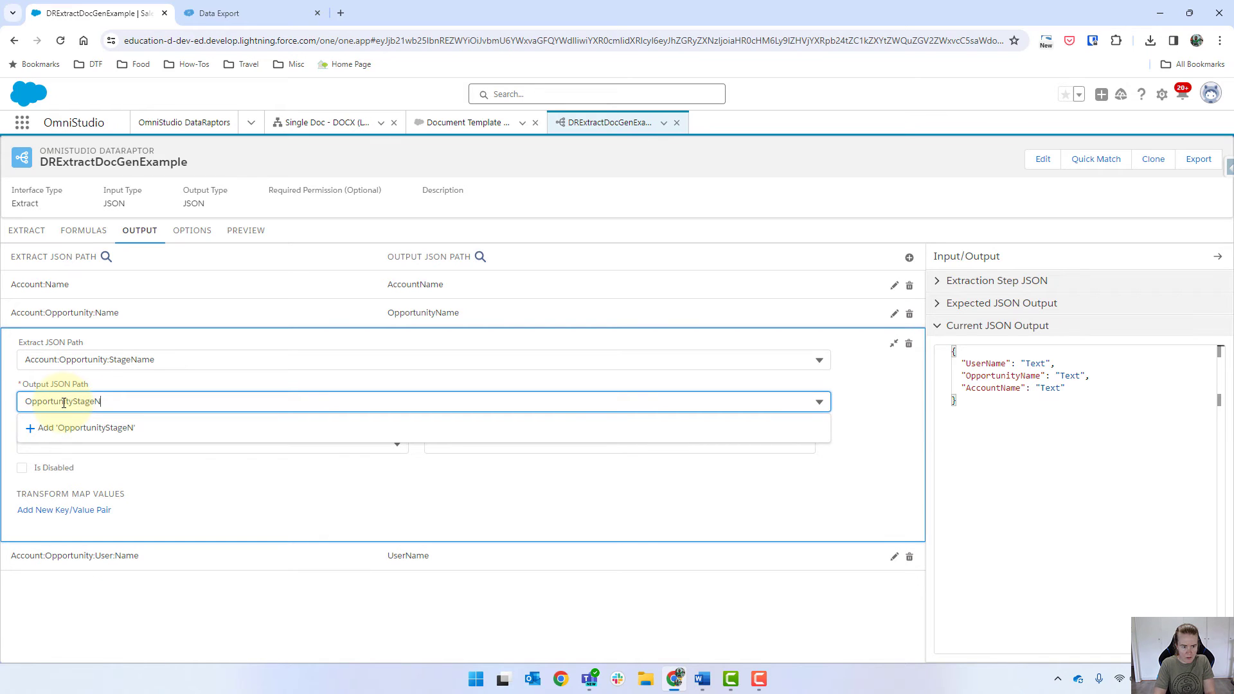
text(ame)
key(Return)
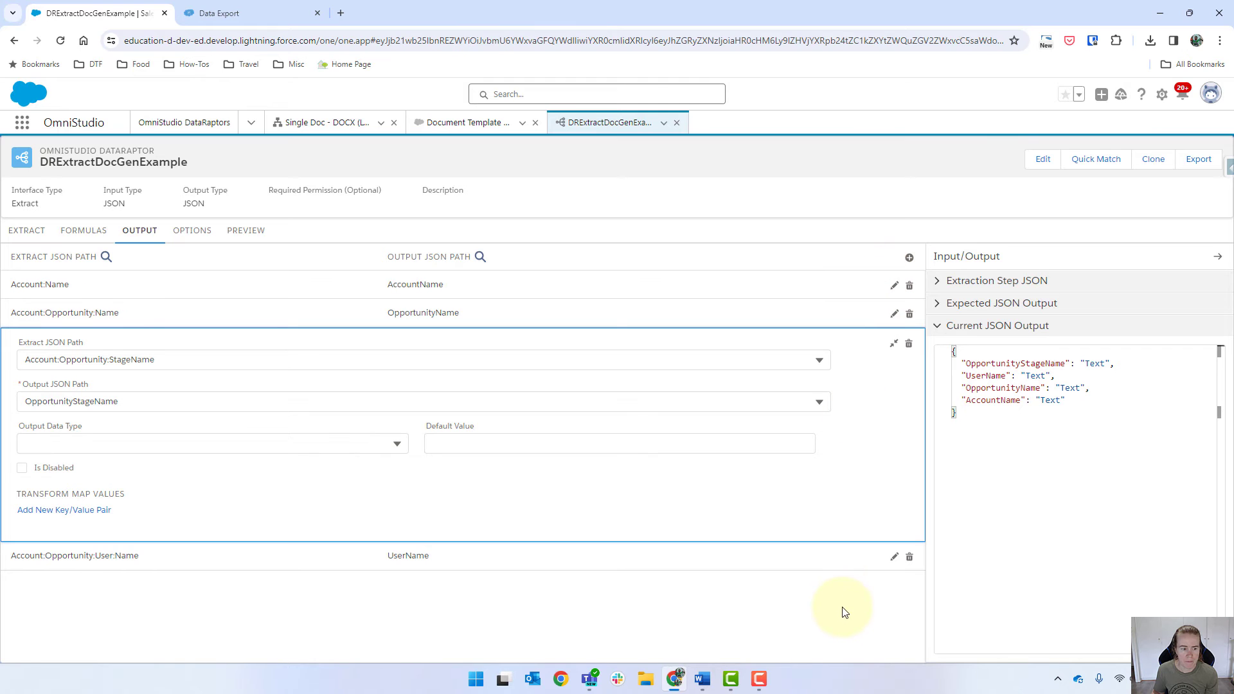
Execute the preview again with the same AccountId and examine the fields returned for each opportunity
click(247, 232)
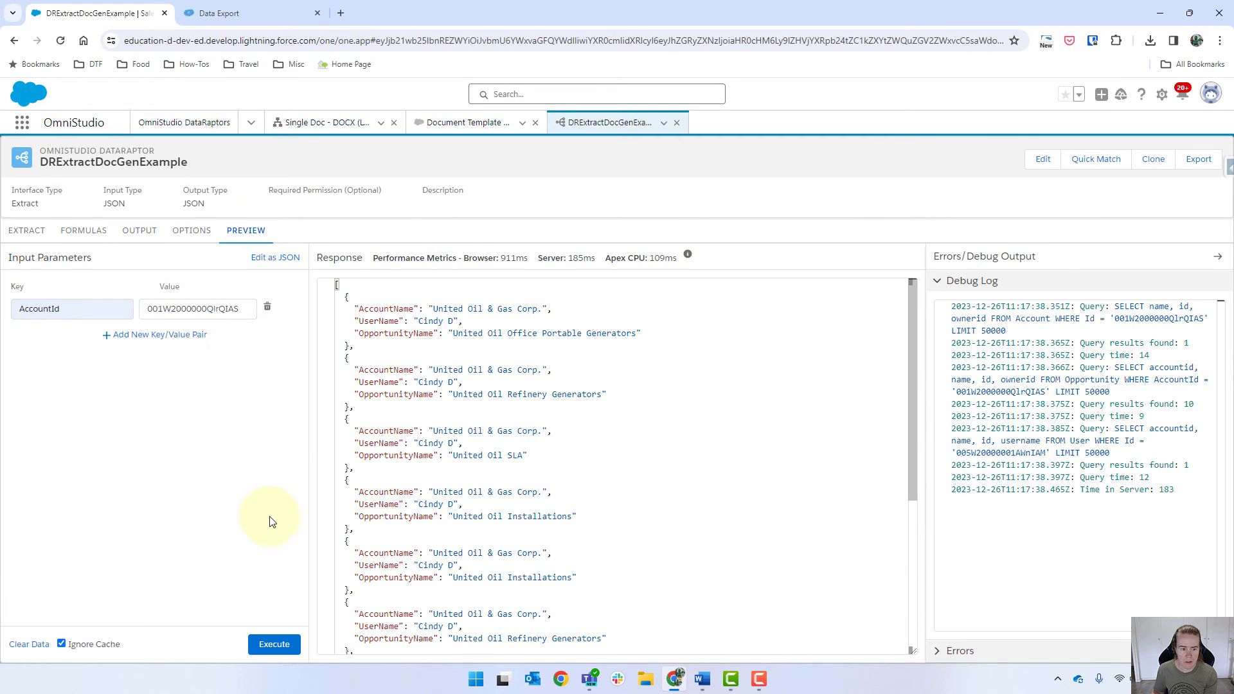
click(275, 645)
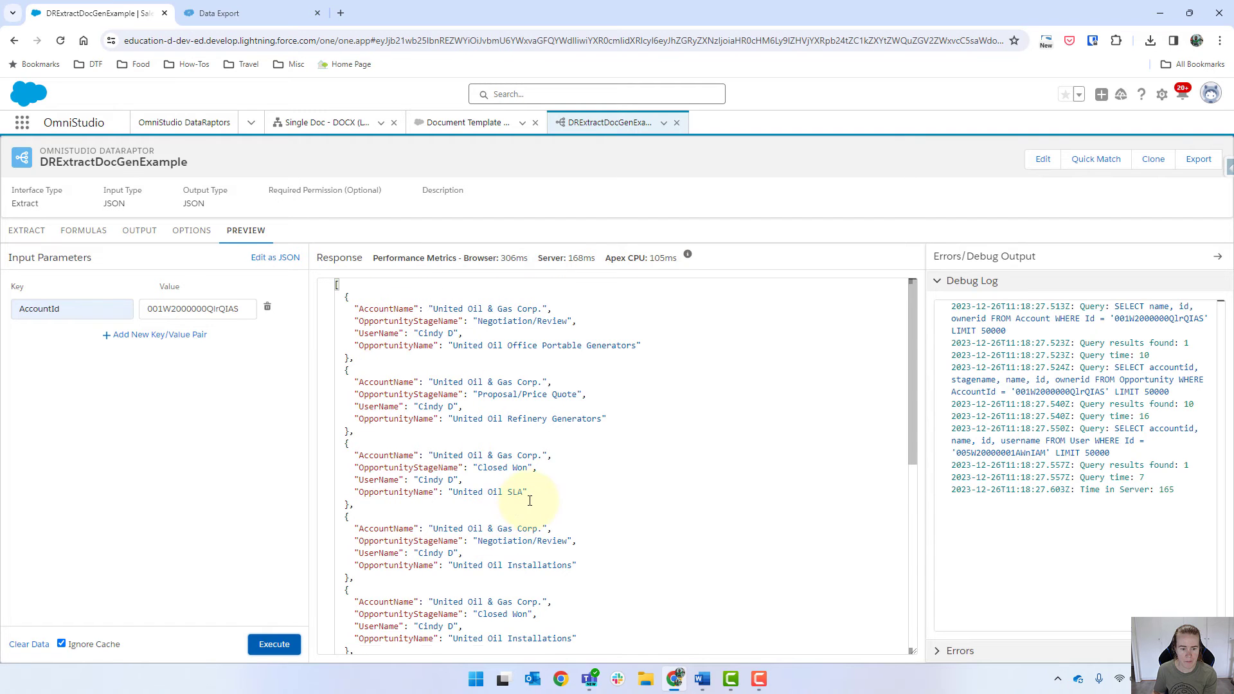
scroll(530, 500, down, 6)
scroll(533, 500, up, 8)
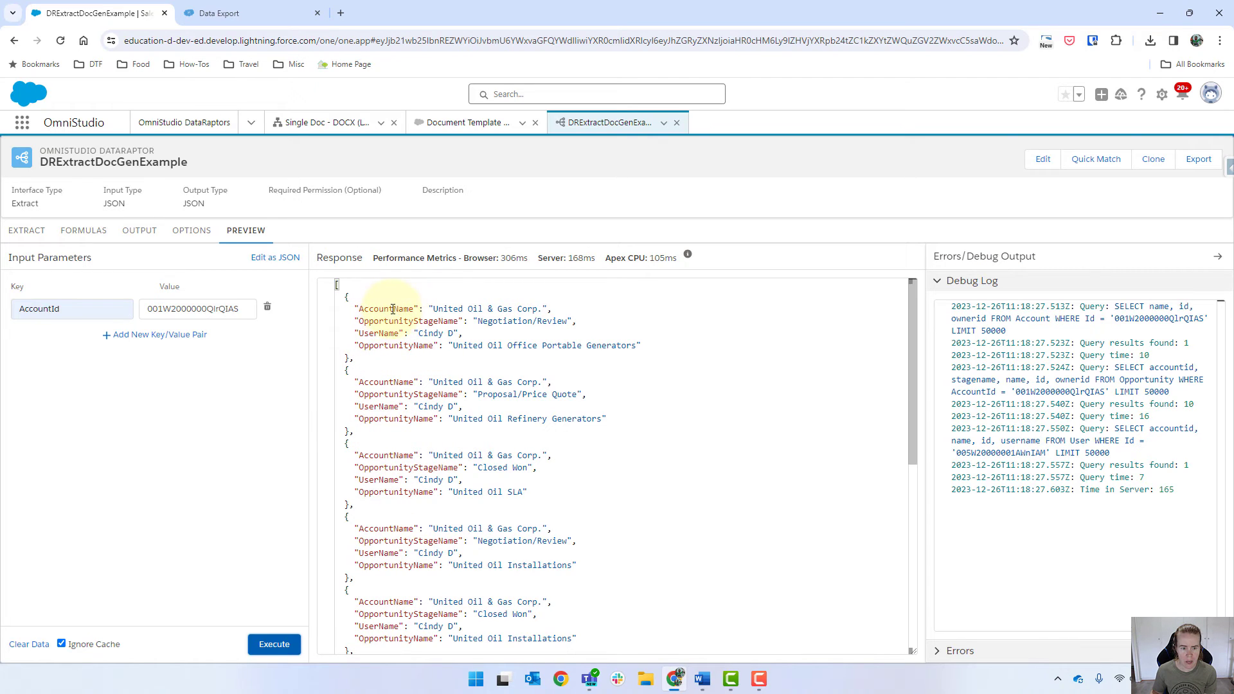
drag(392, 309, 358, 309)
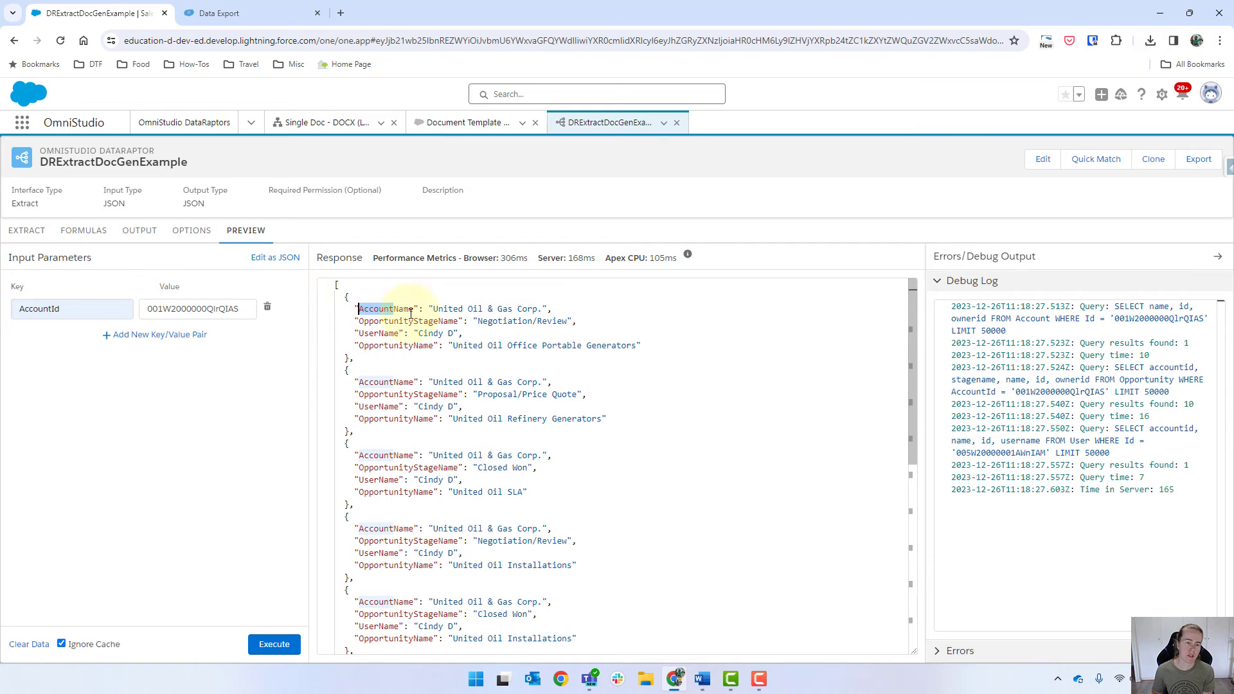
Change the output path of the Account:Name mapping to Account:Name
click(150, 236)
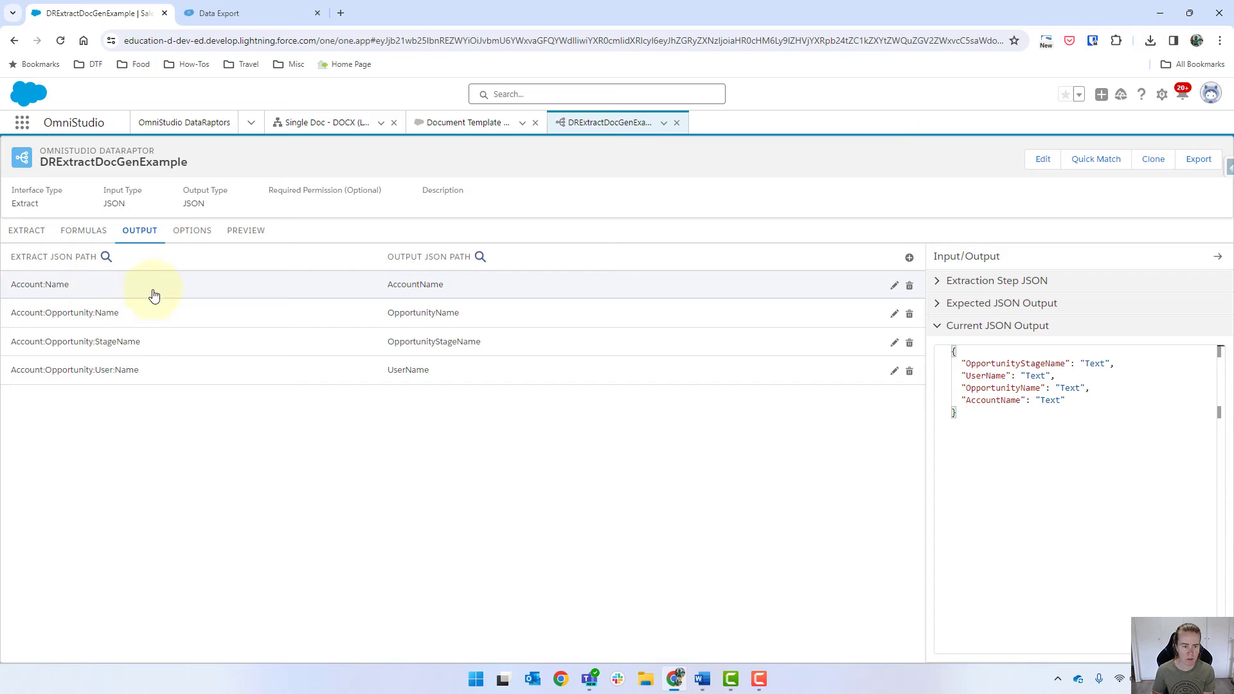
click(87, 287)
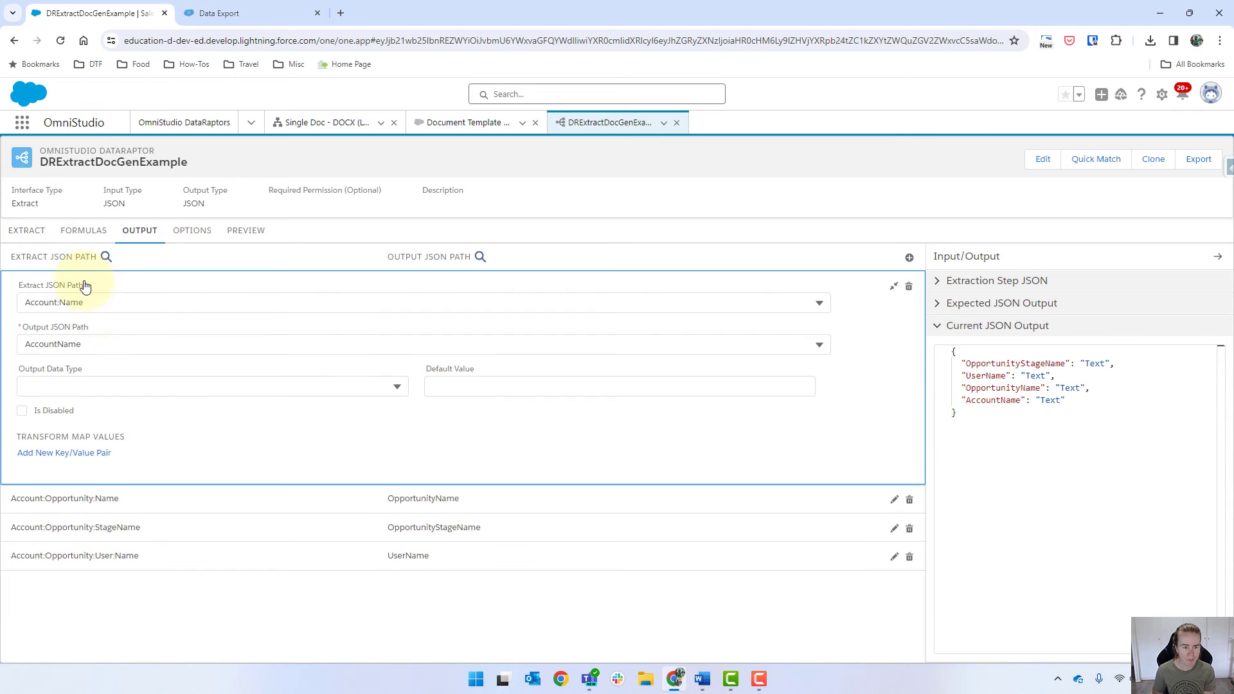
click(58, 339)
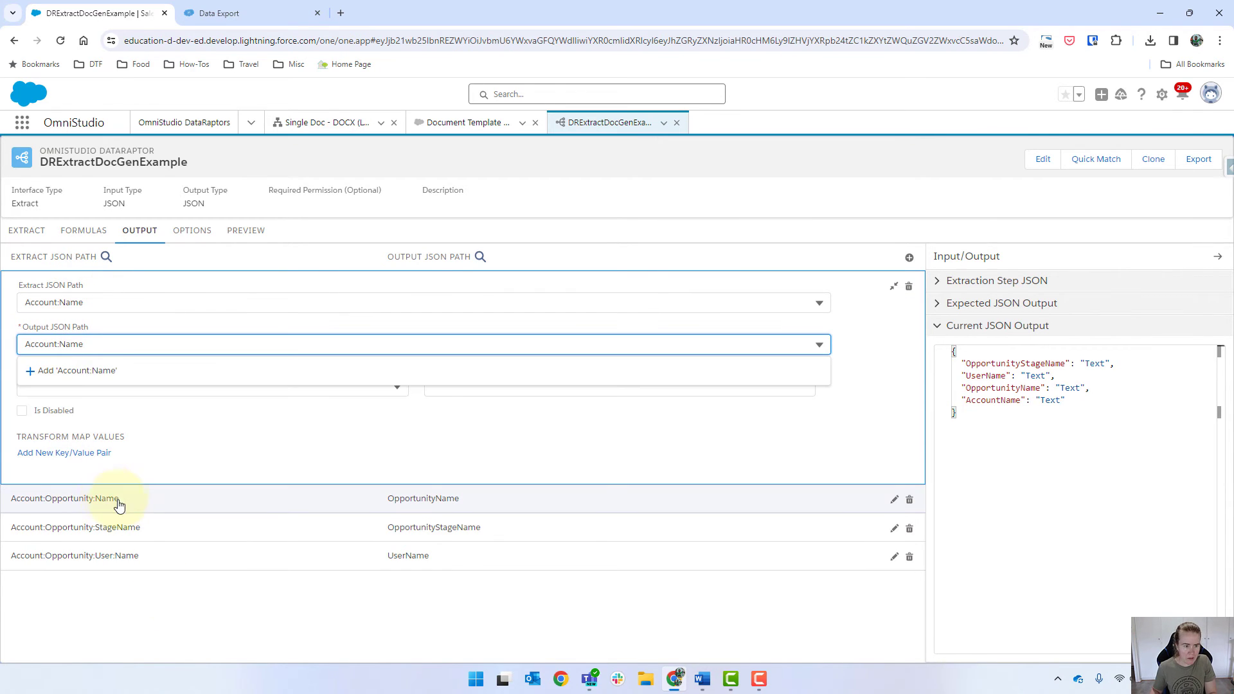
click(226, 597)
Change the output paths of the opportunity Name and StageName mappings to Account:OpportunityName and Account:OpportunityStageName
click(64, 498)
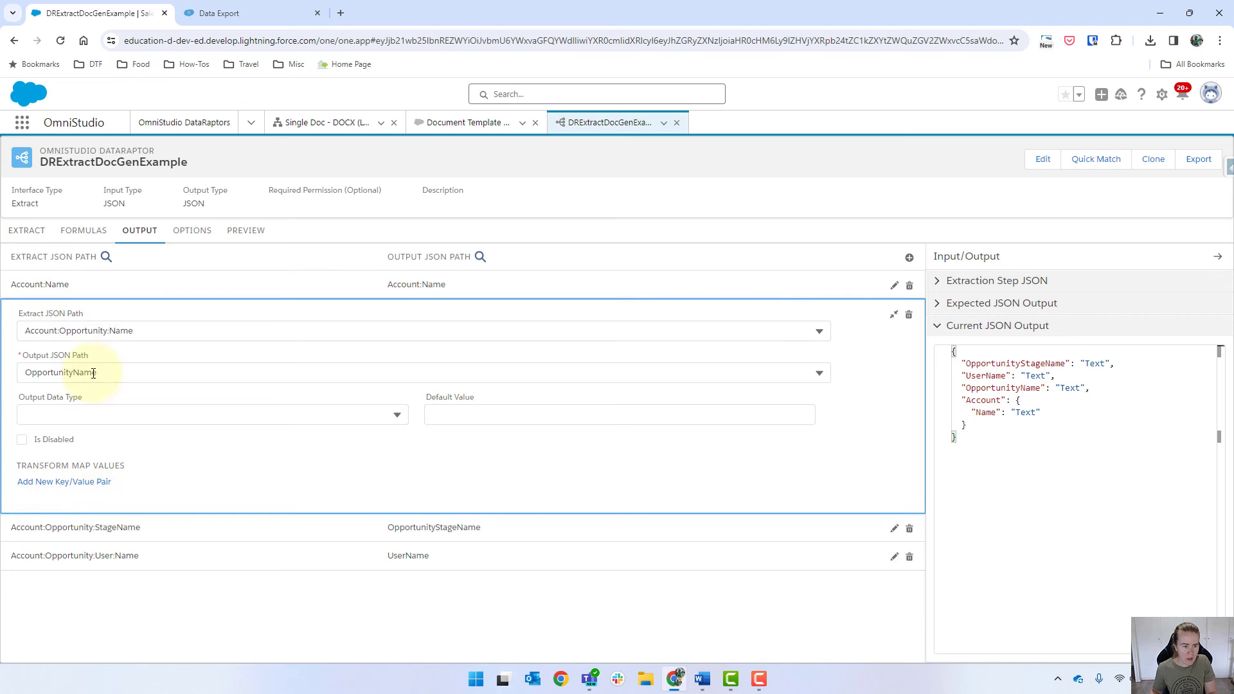
click(45, 366)
text(Account)
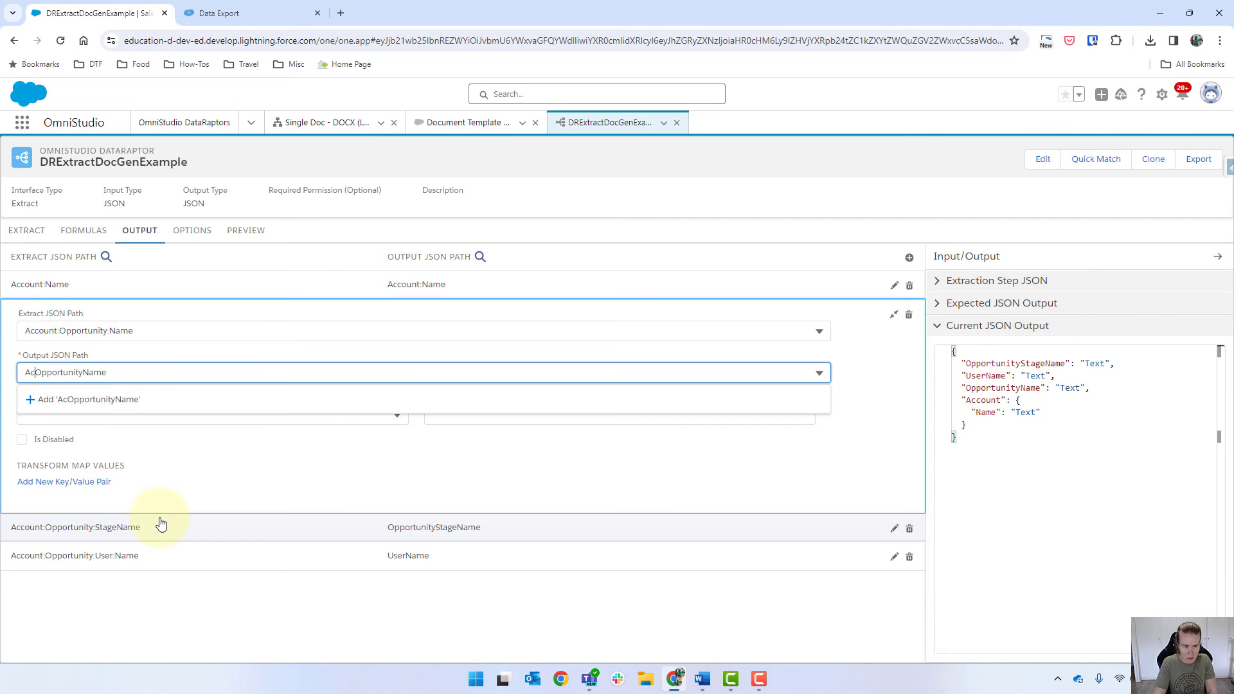
text(:)
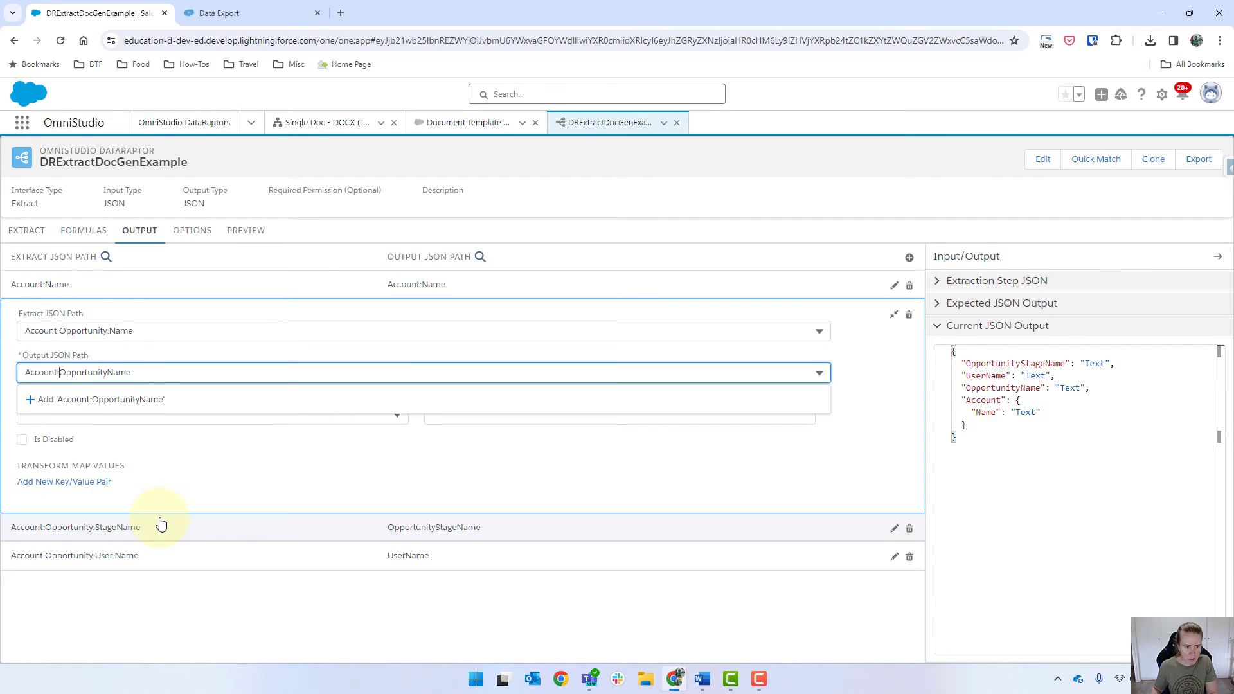
click(121, 528)
click(43, 402)
text(Account:)
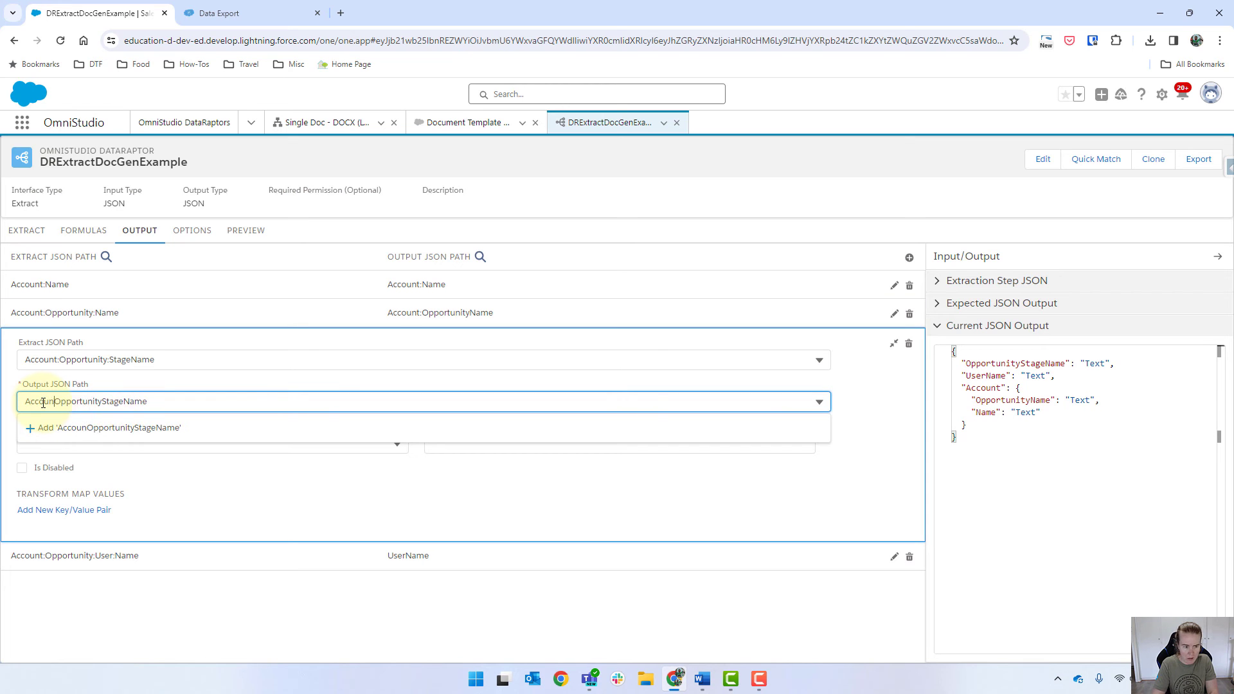
Change the output path of the Account:Opportunity:User:Name mapping to Account:UserName
click(127, 557)
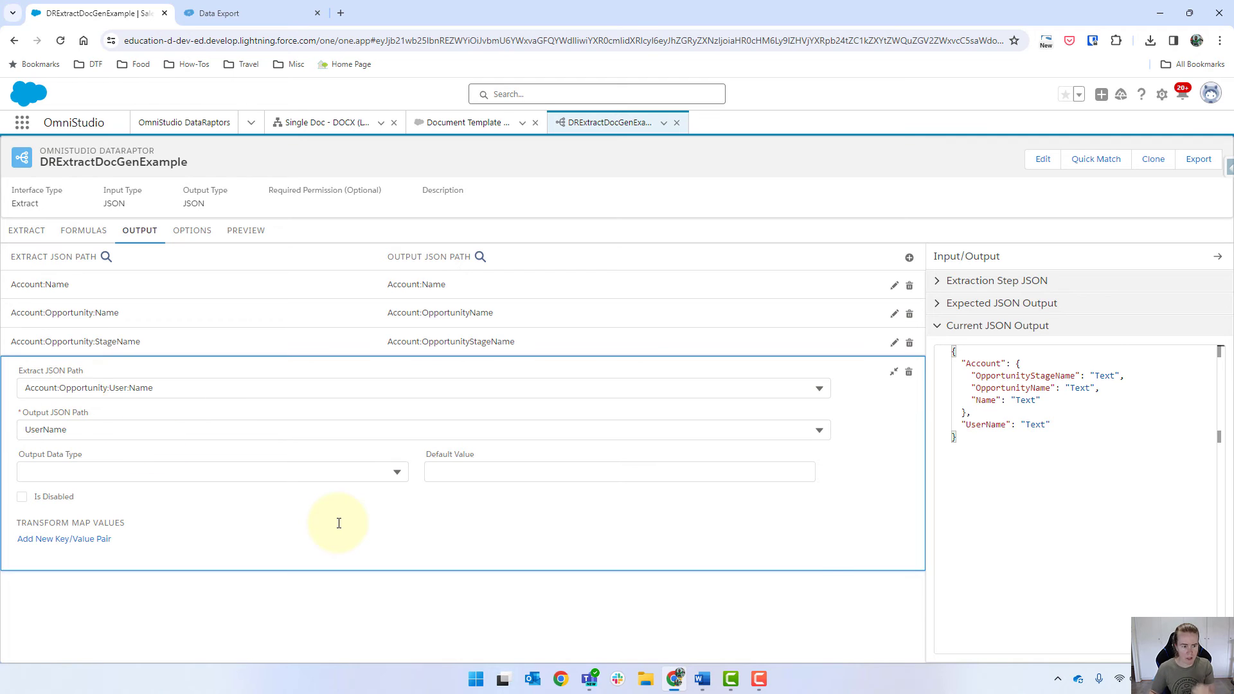
click(886, 639)
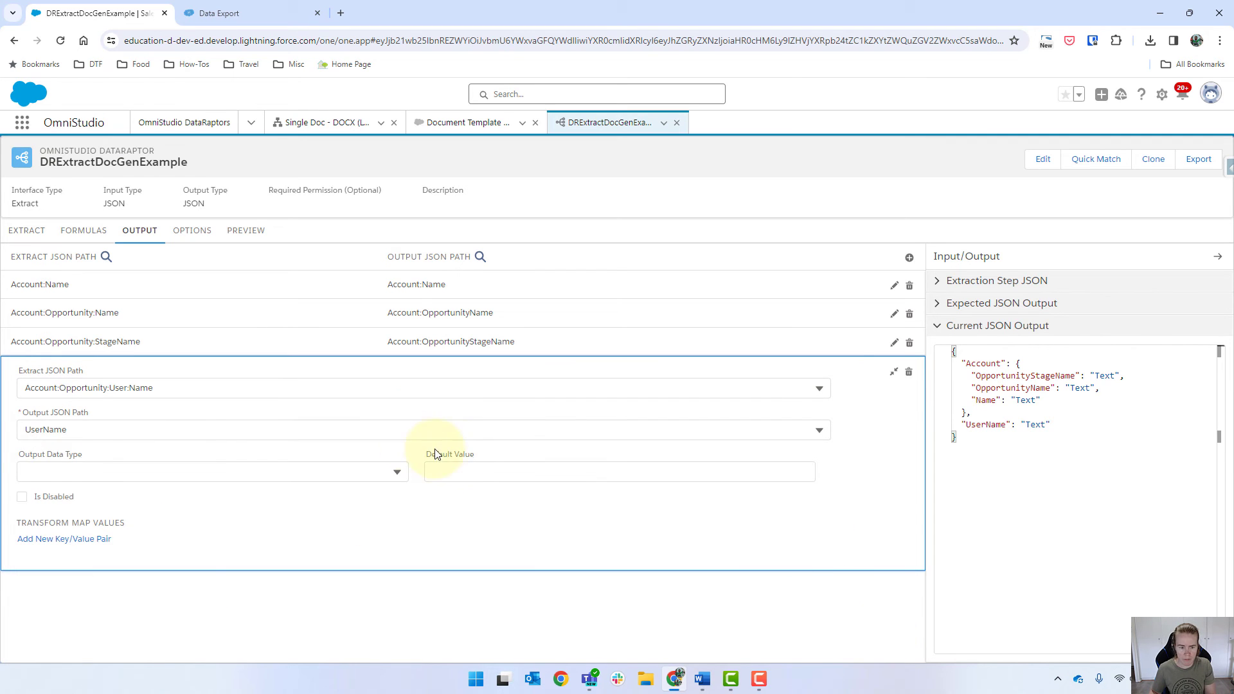
click(124, 425)
key(Home)
text(Account:)
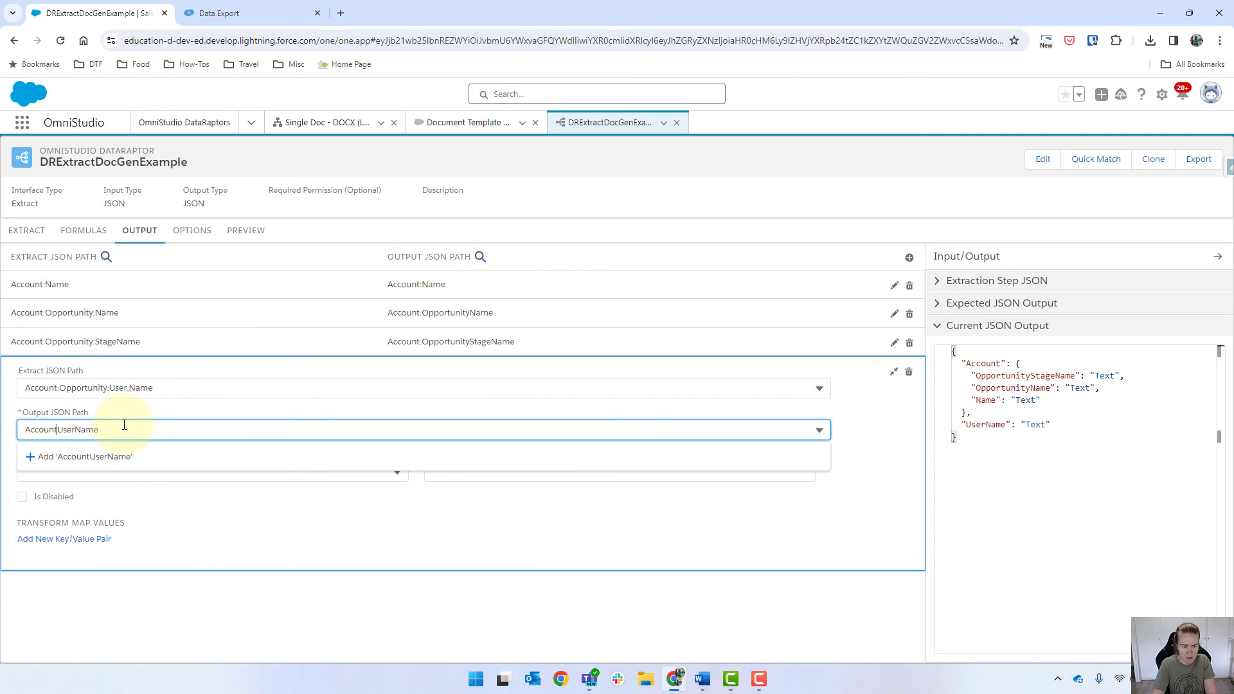
click(219, 627)
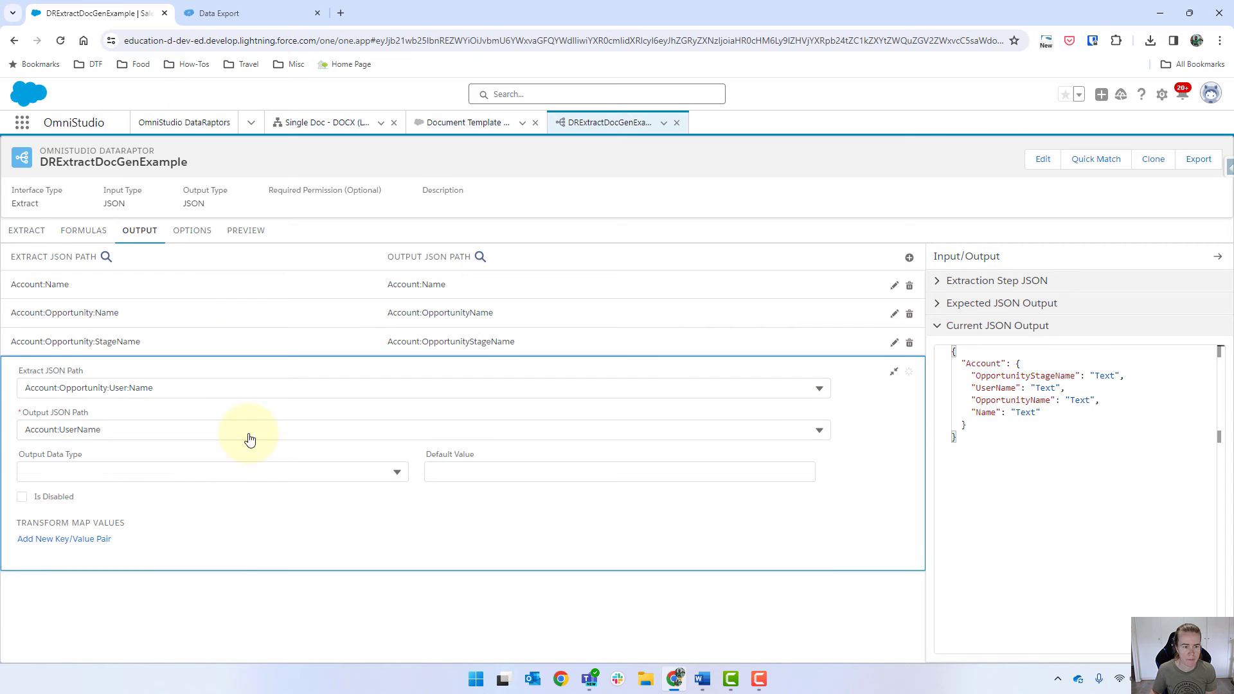
Execute the preview with the same AccountId and examine how the response nests the records under Account
click(244, 232)
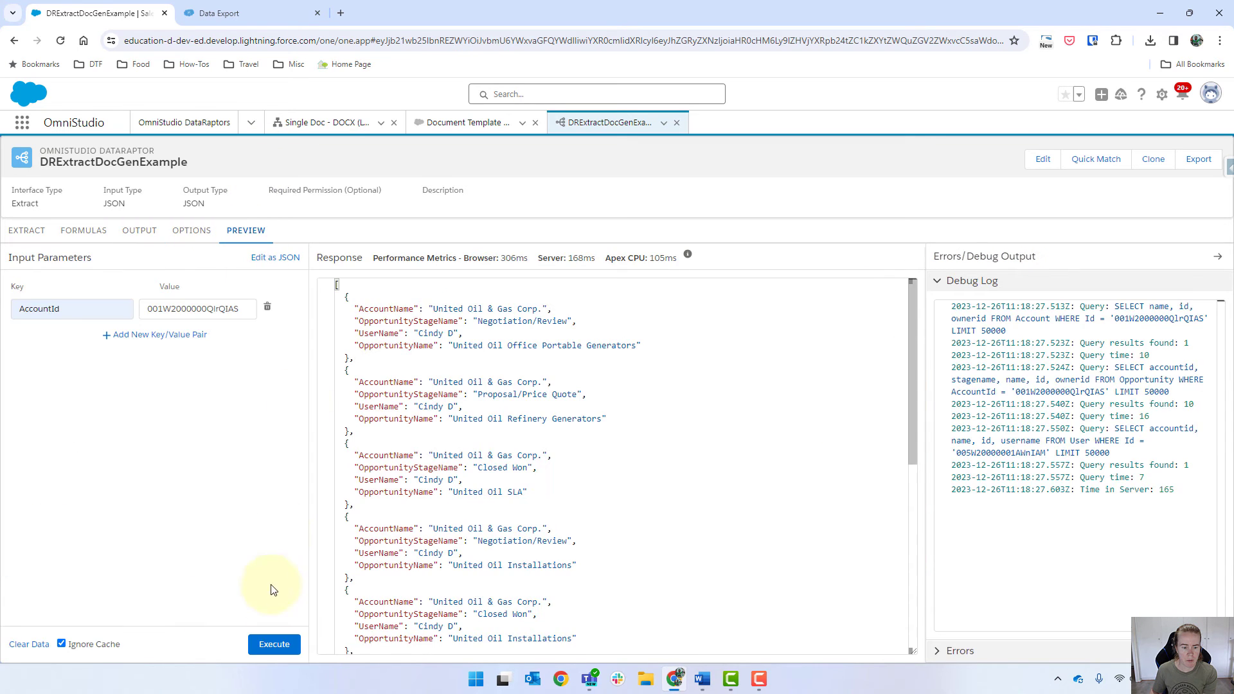
click(274, 643)
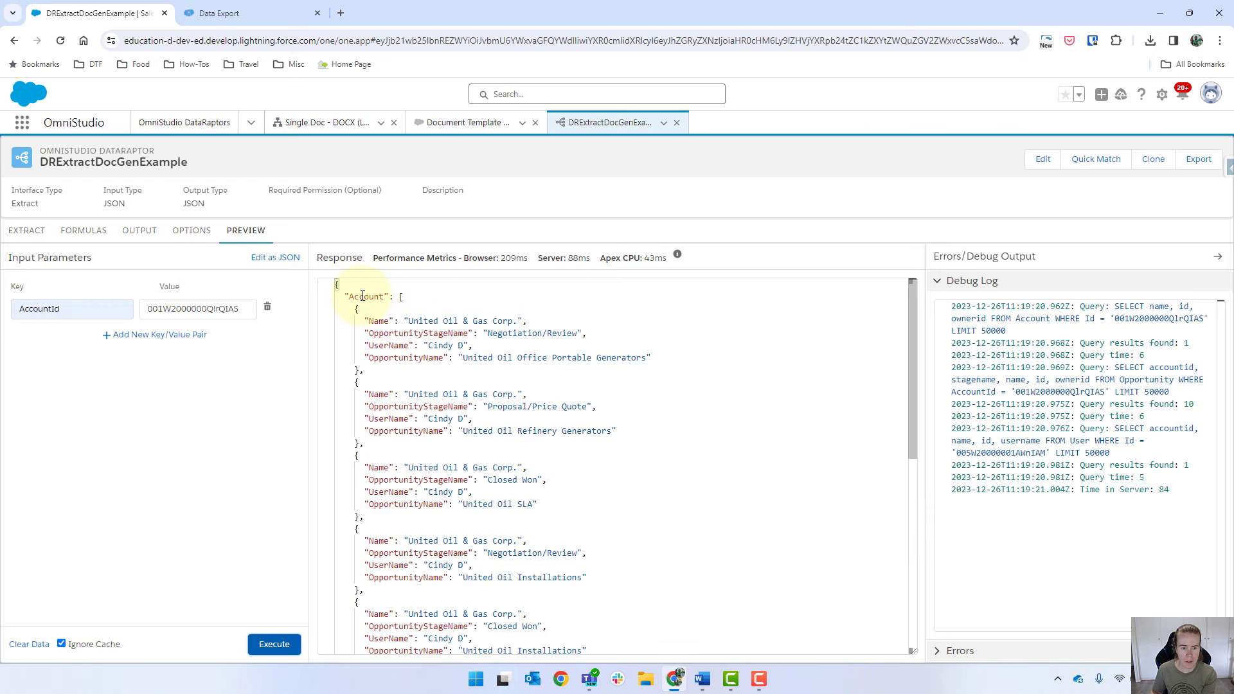
scroll(382, 347, down, 6)
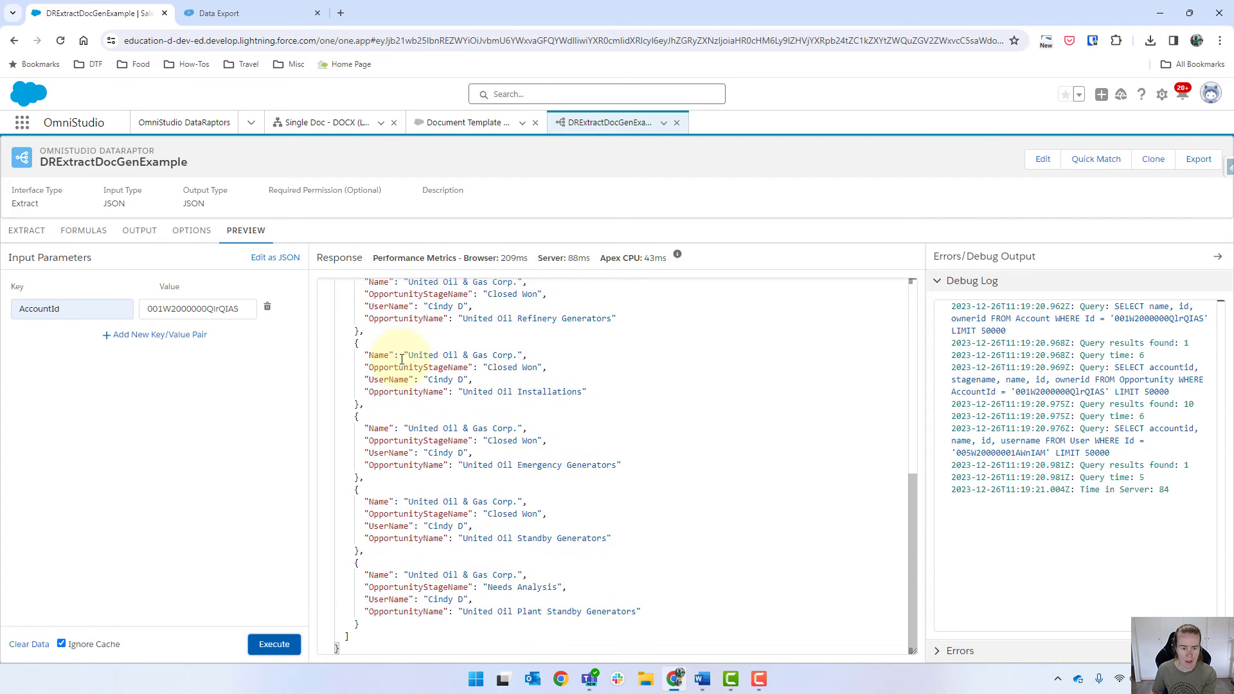
scroll(396, 370, up, 6)
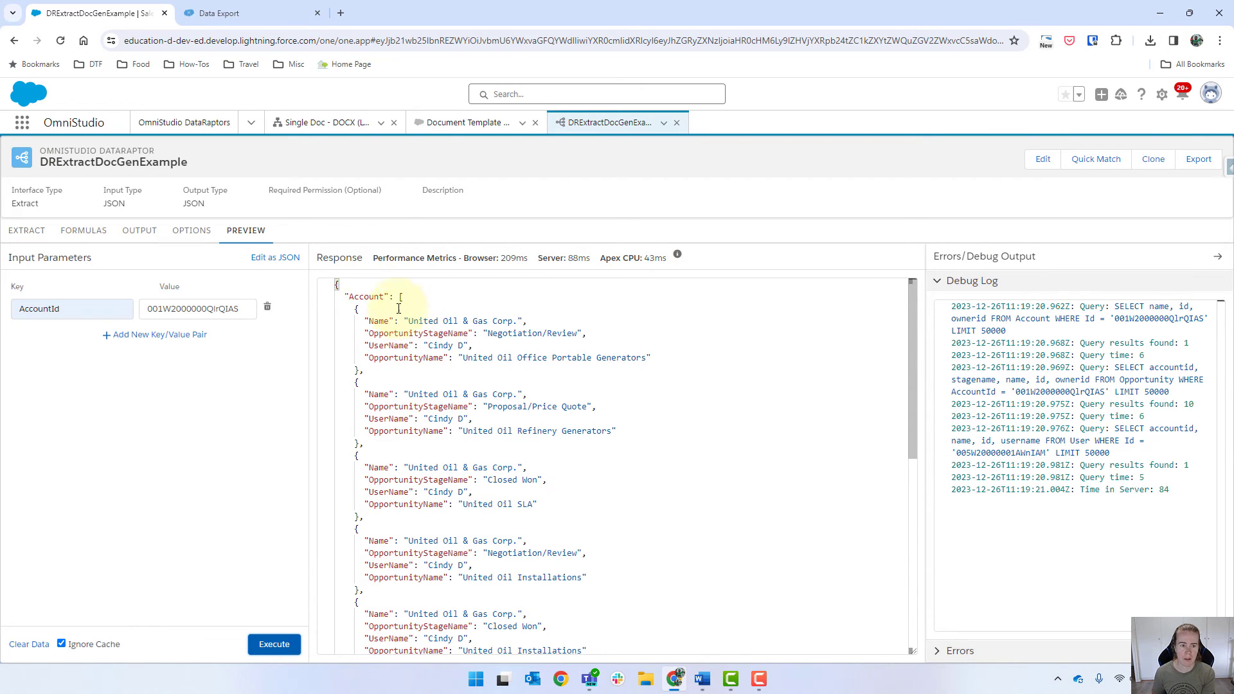
Check the opportunity fields in Data Export and add an output mapping from Account:Opportunity:Amount to Account:OpportunityAmount
click(205, 13)
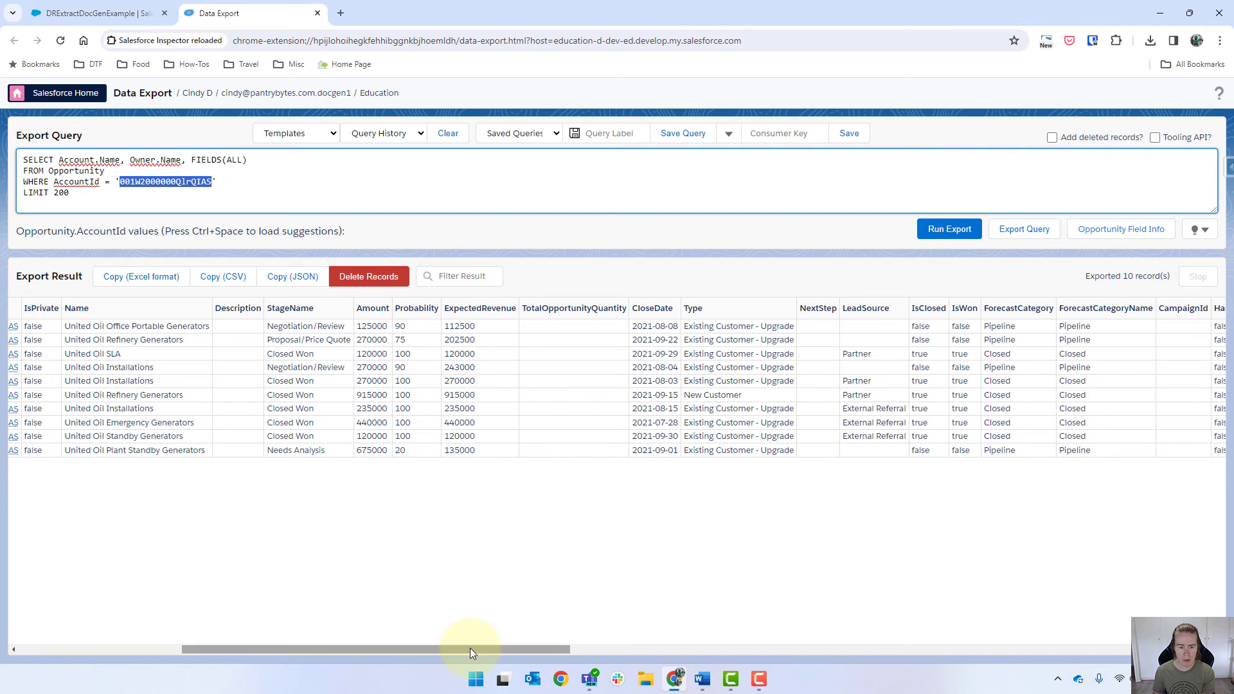
click(127, 21)
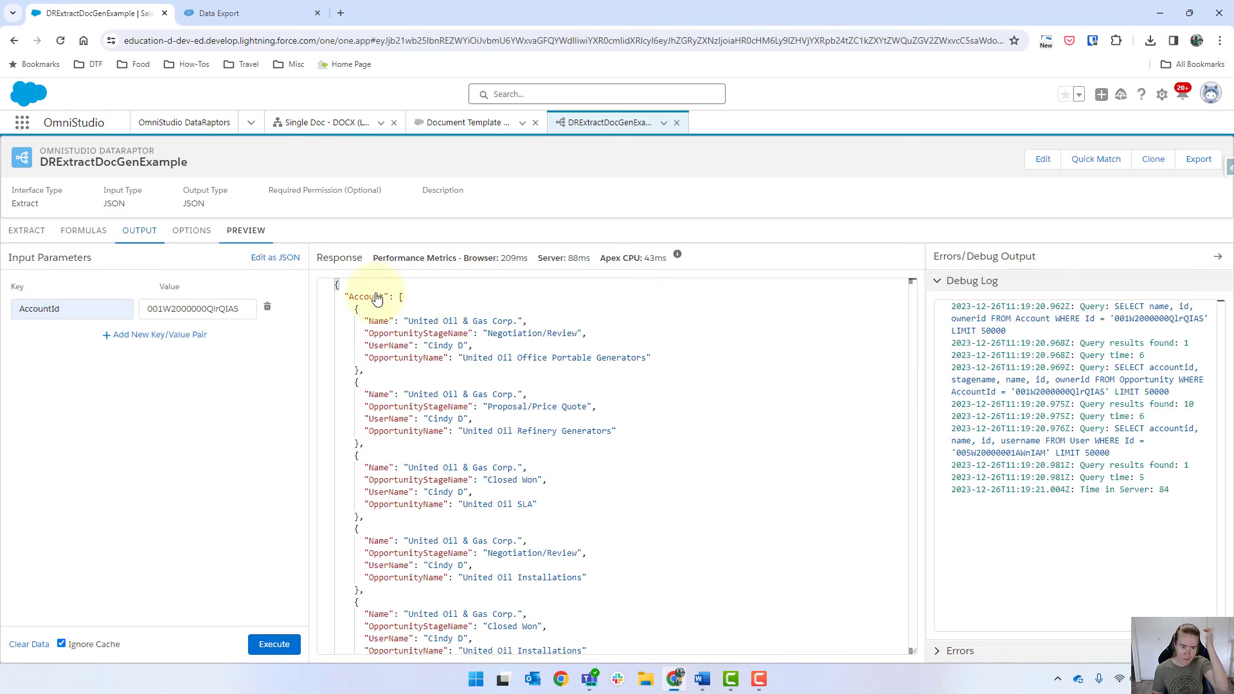
click(125, 245)
click(907, 259)
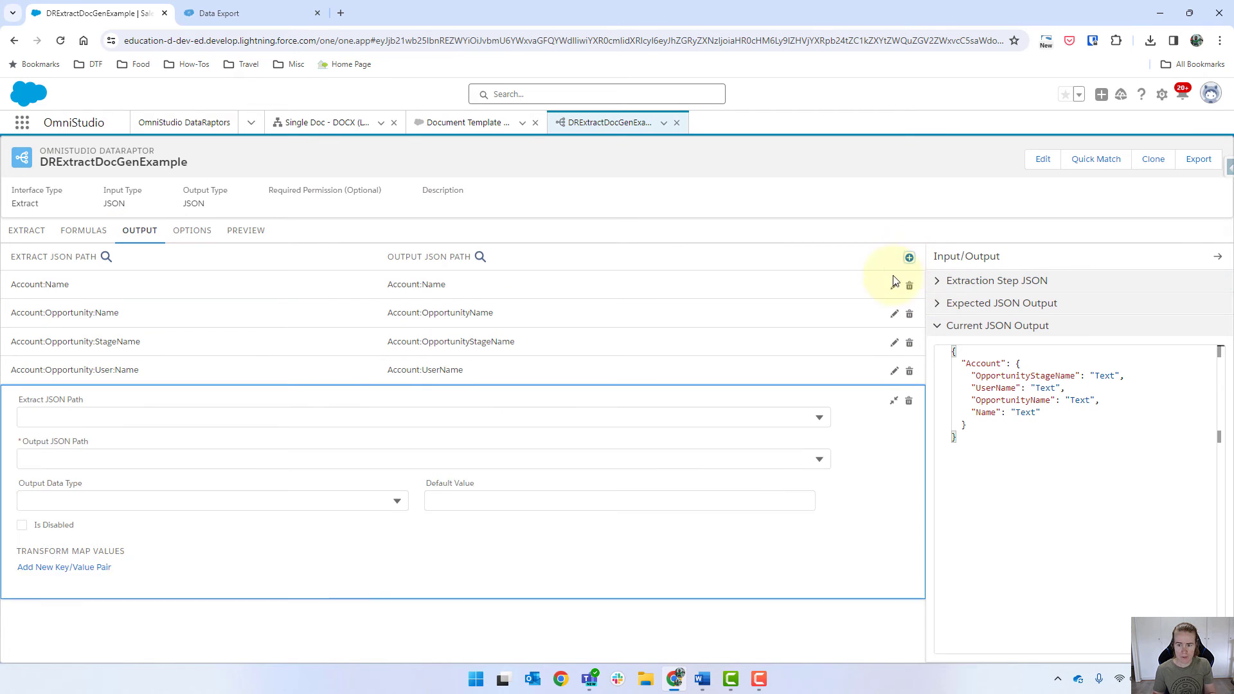
click(125, 415)
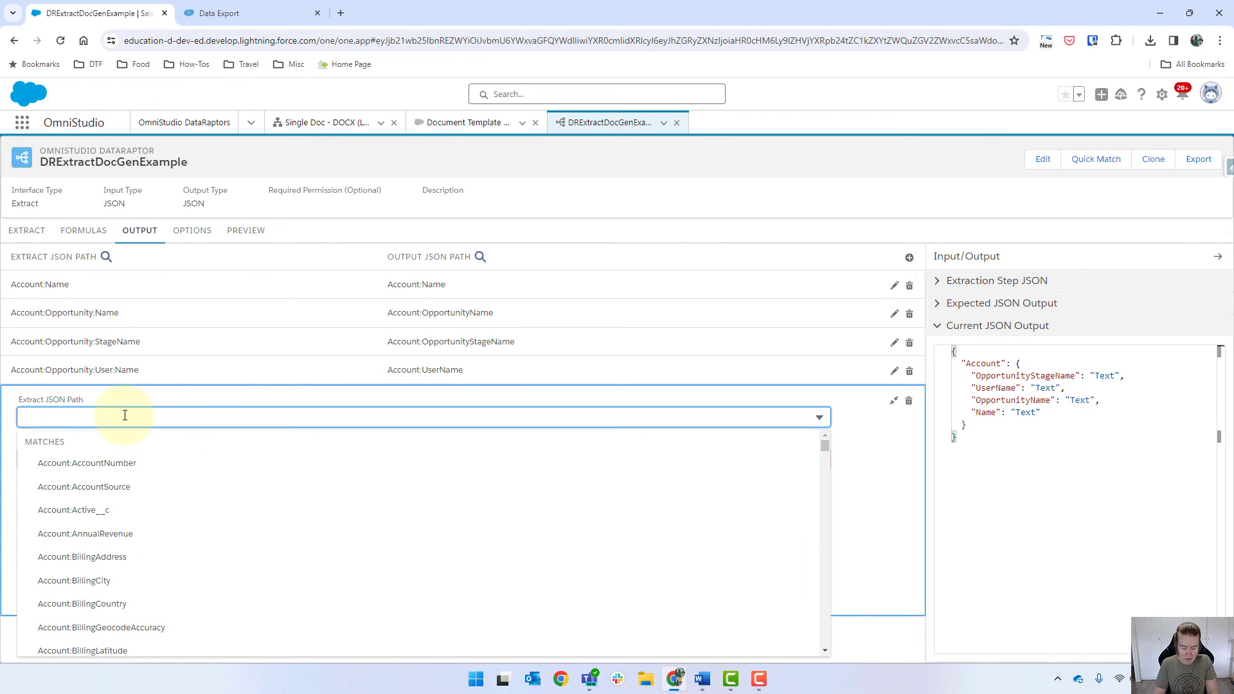
text(am,oun)
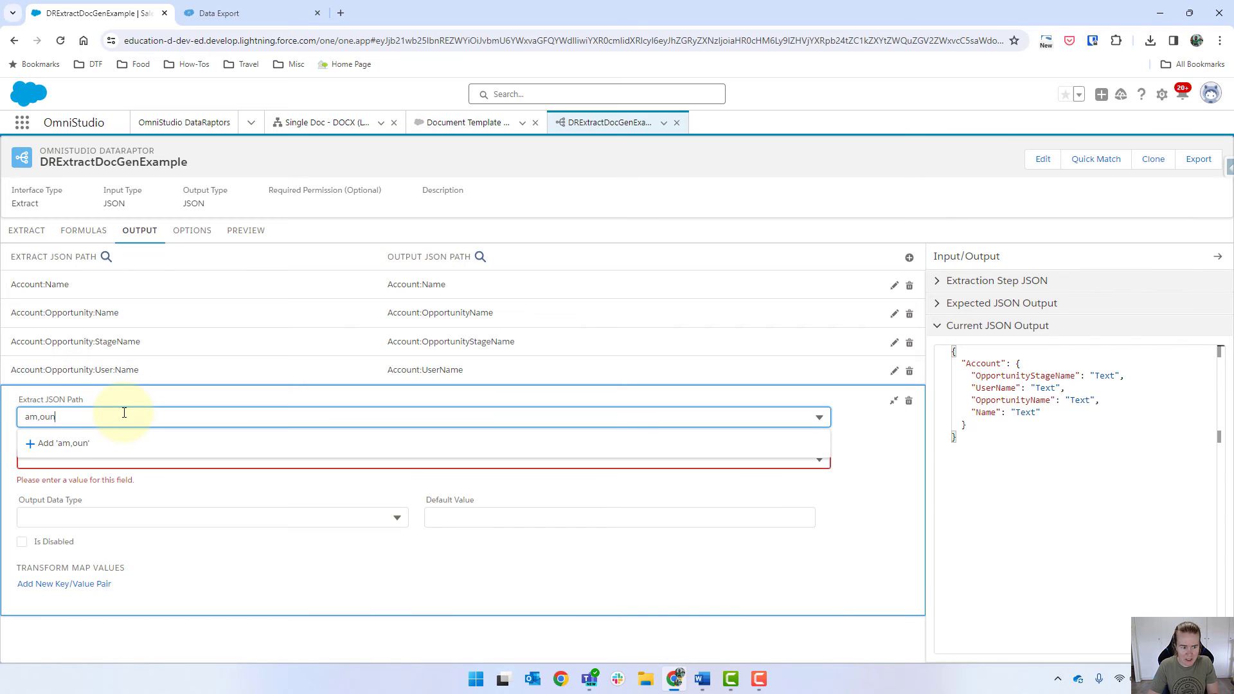
text(tount)
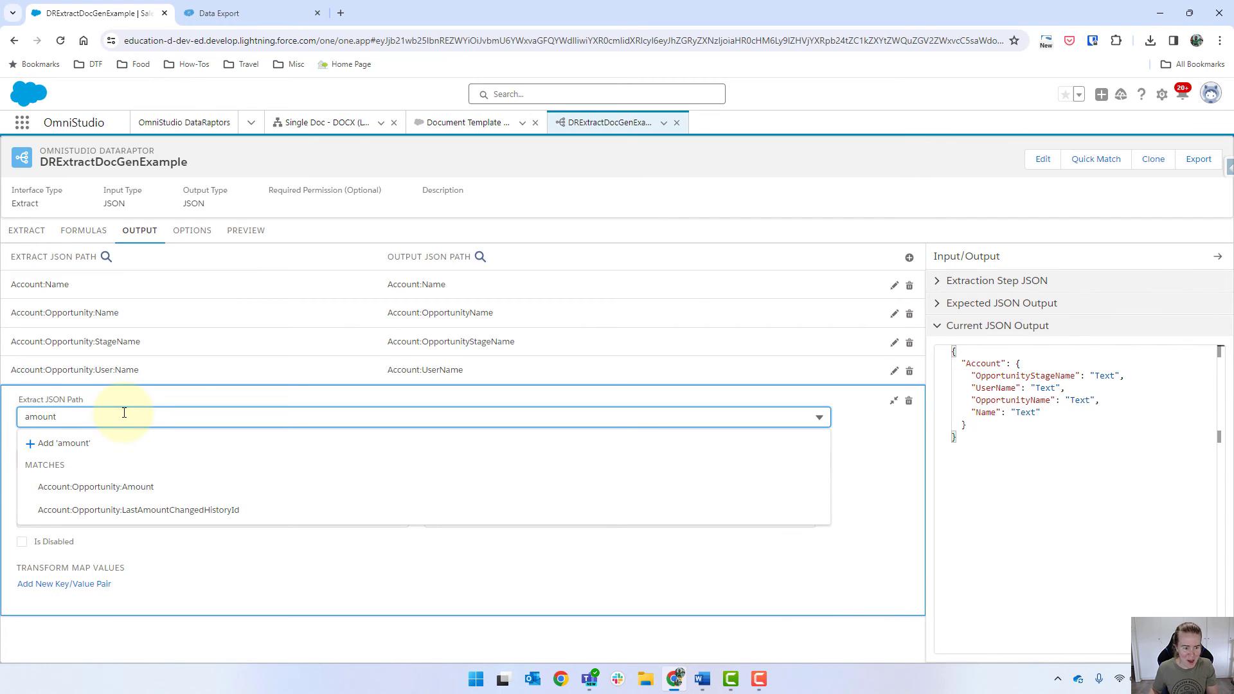
click(126, 489)
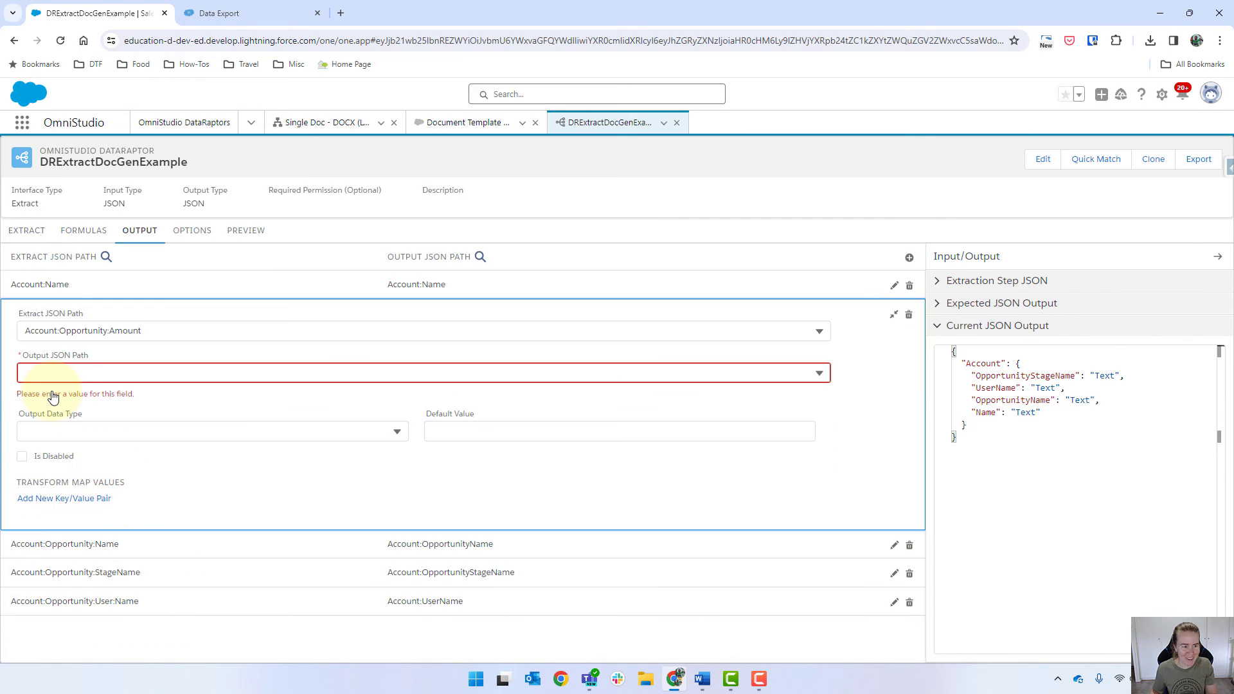
click(65, 378)
text(Account:)
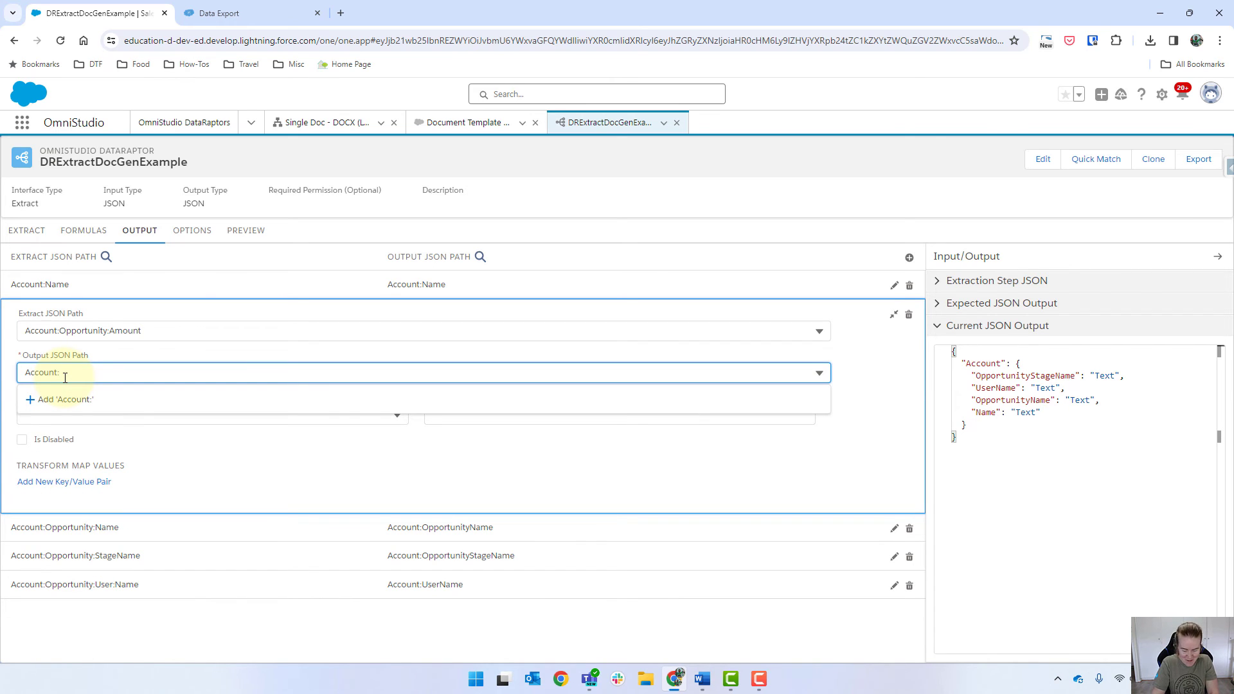
text(OpportunityAmount)
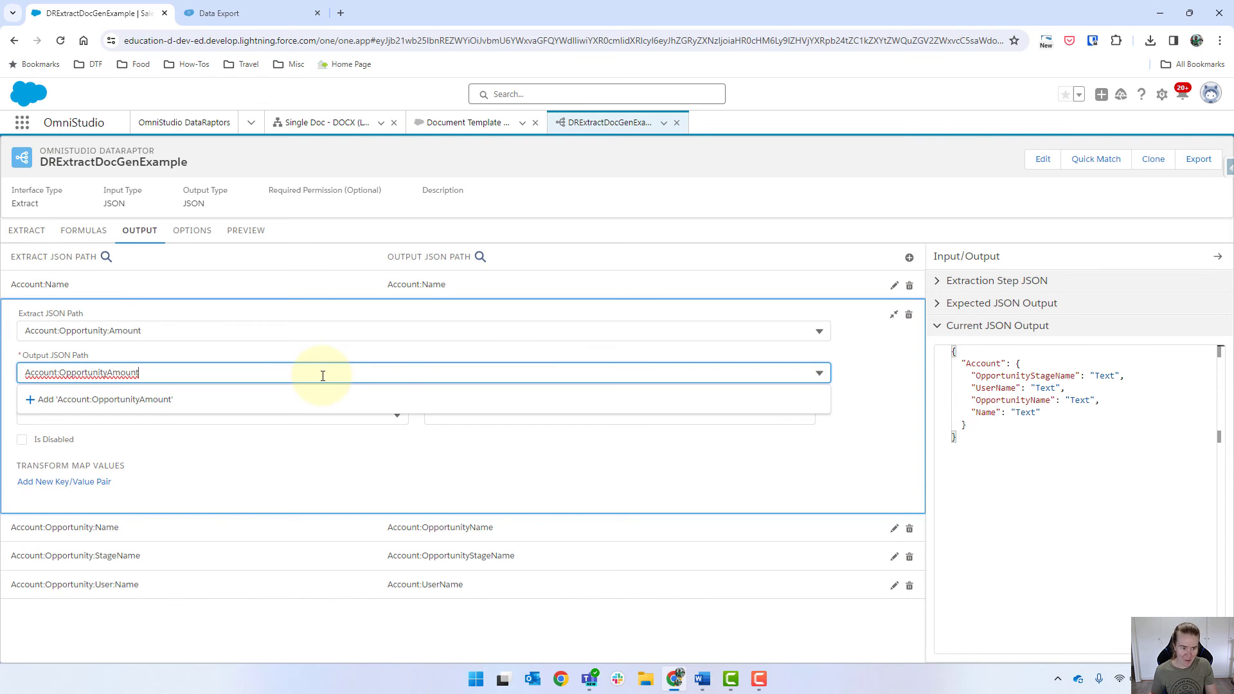
key(Return)
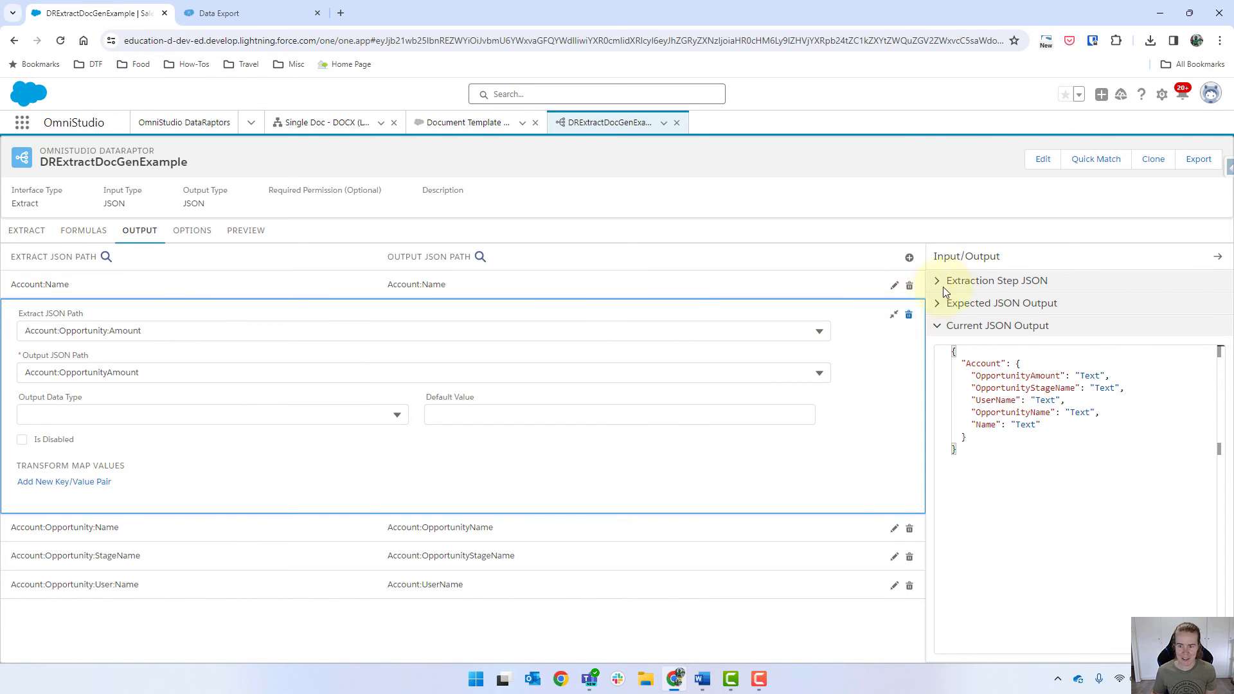
Add an output mapping from Account:Opportunity:ExpectedRevenue to Account:OpportunityExpectedRevenue
click(908, 257)
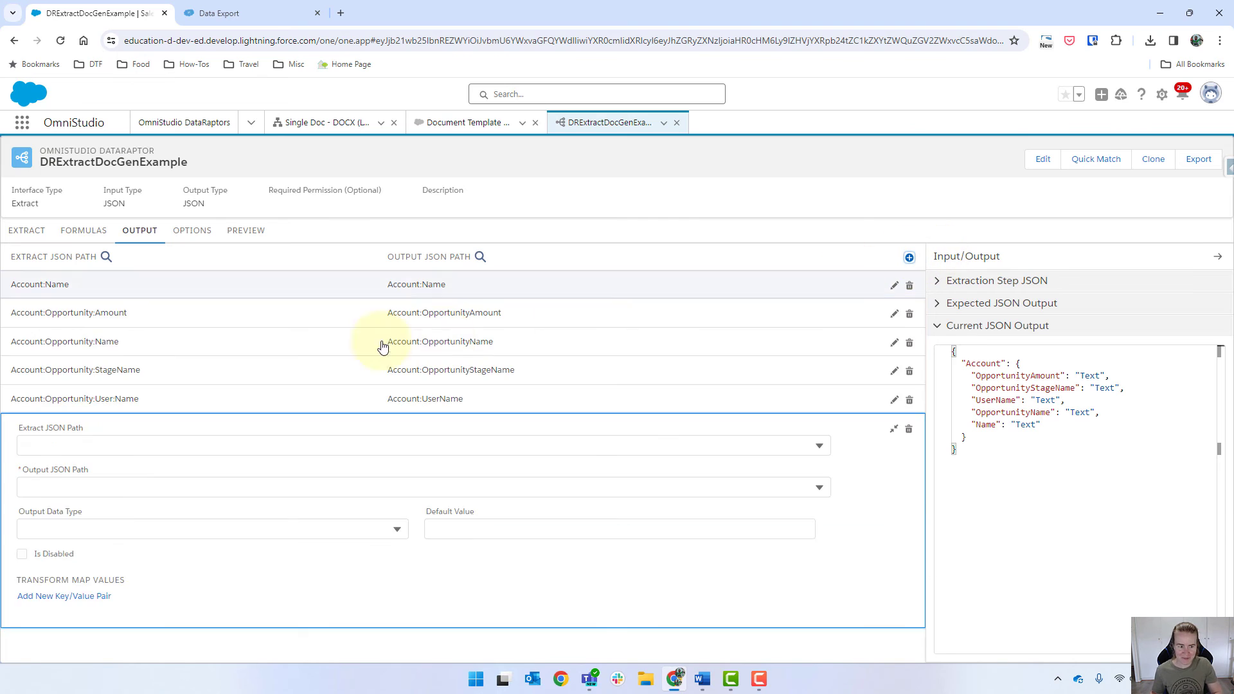
click(138, 448)
text(expefcted)
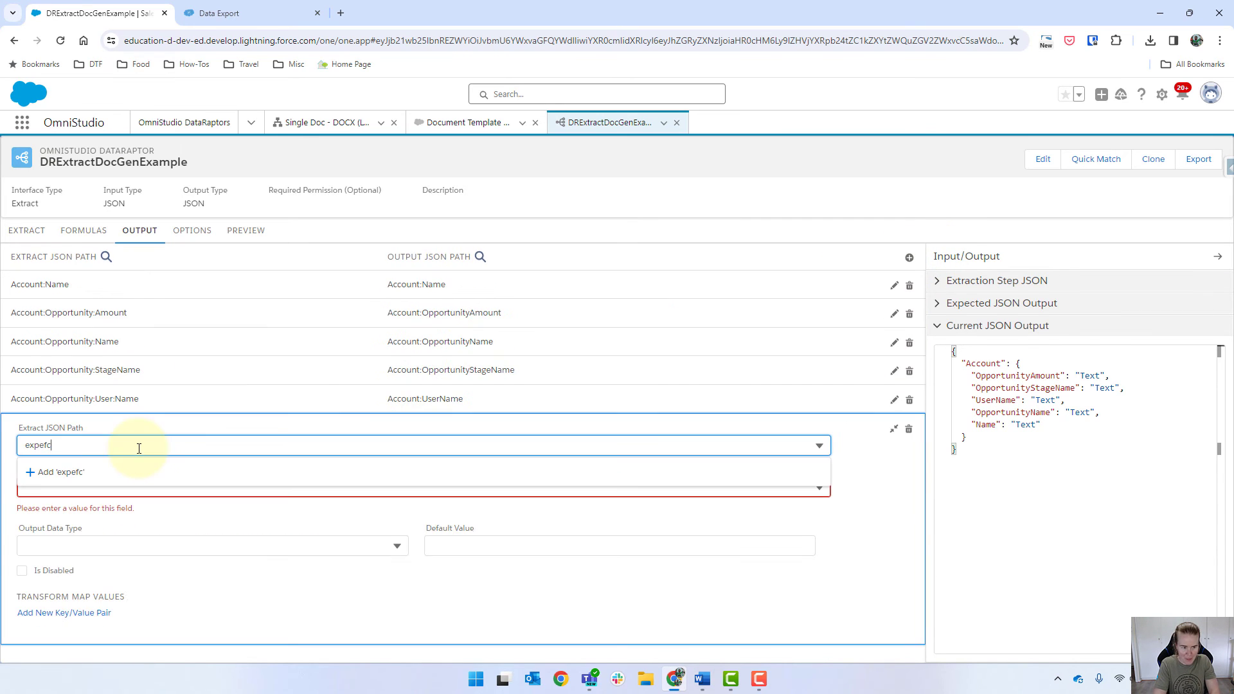
key(BackSpace)
key(BackSpace)
text(cted)
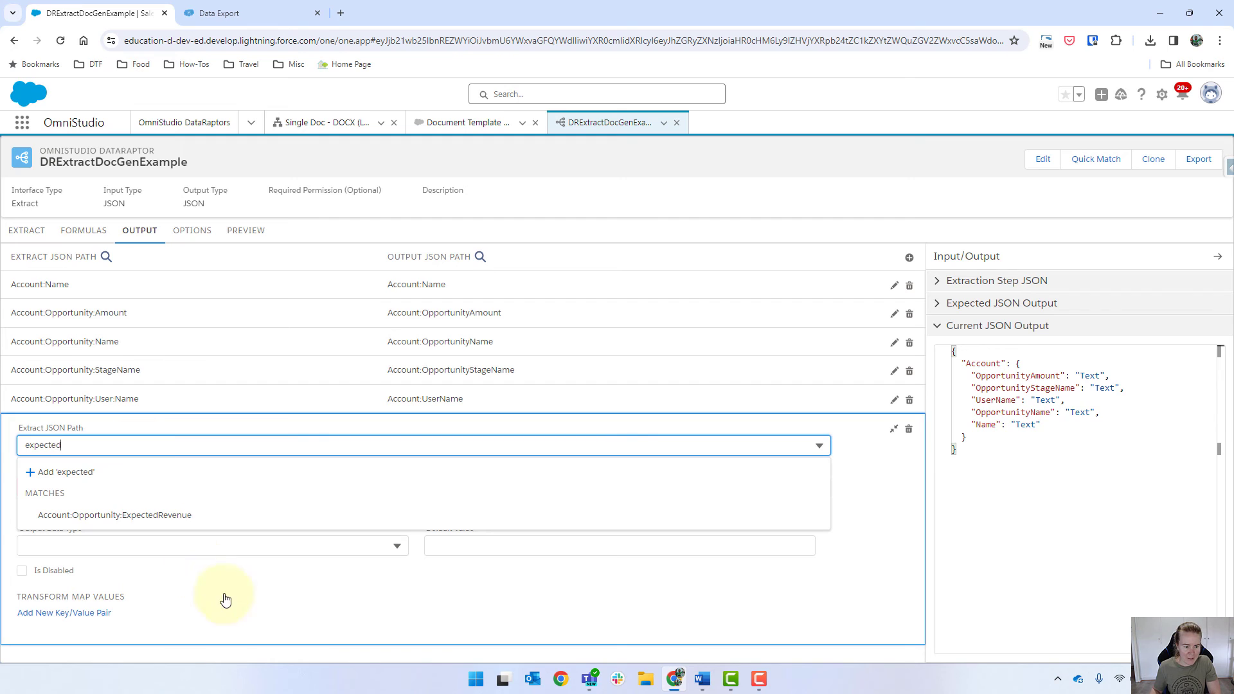
click(187, 521)
click(57, 402)
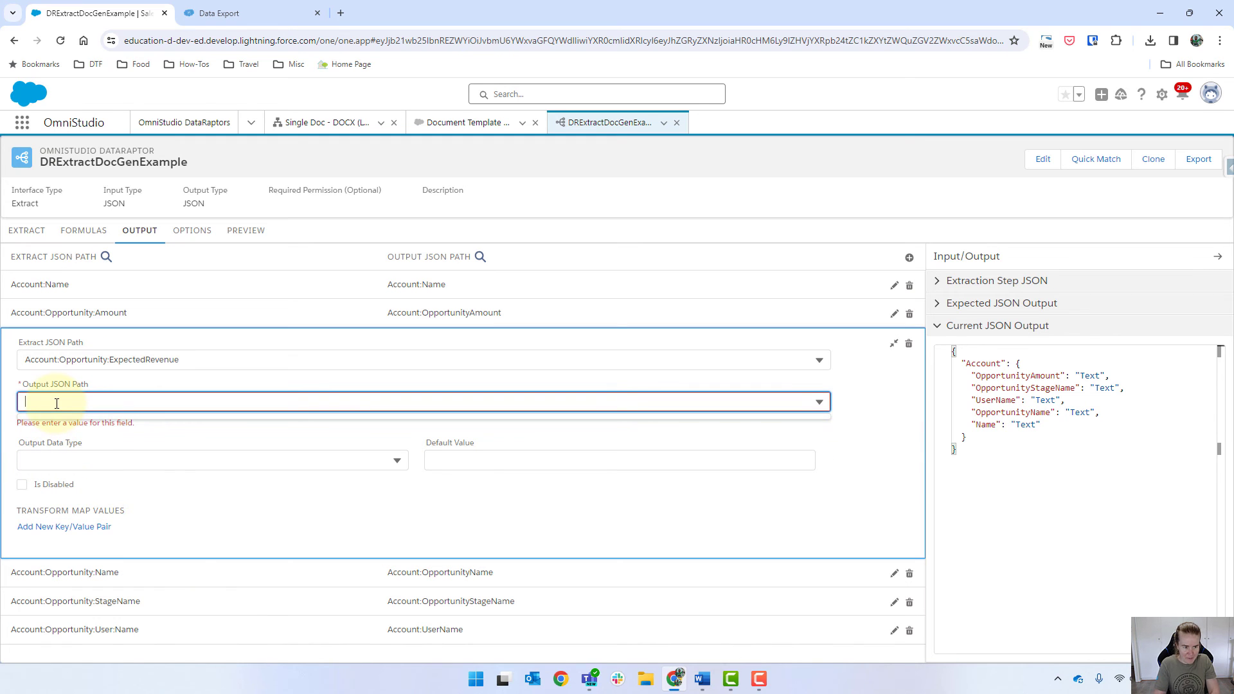
text(Account:Opportunity)
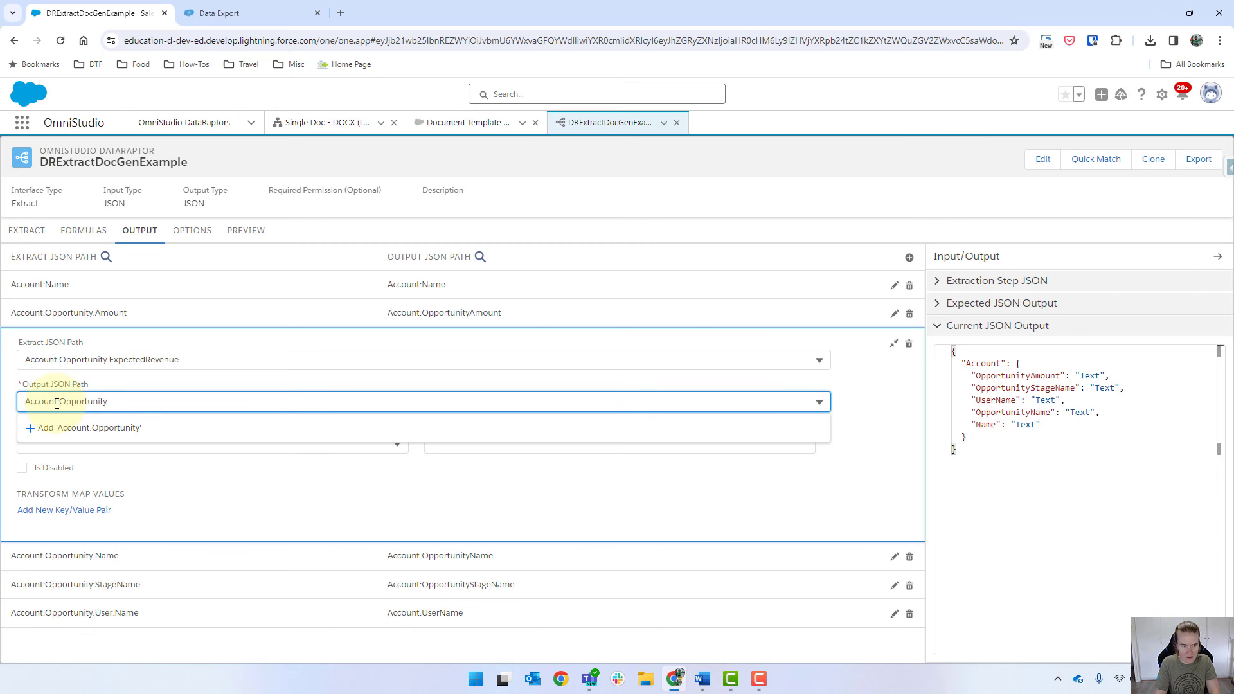
text(ExpectedRevenue)
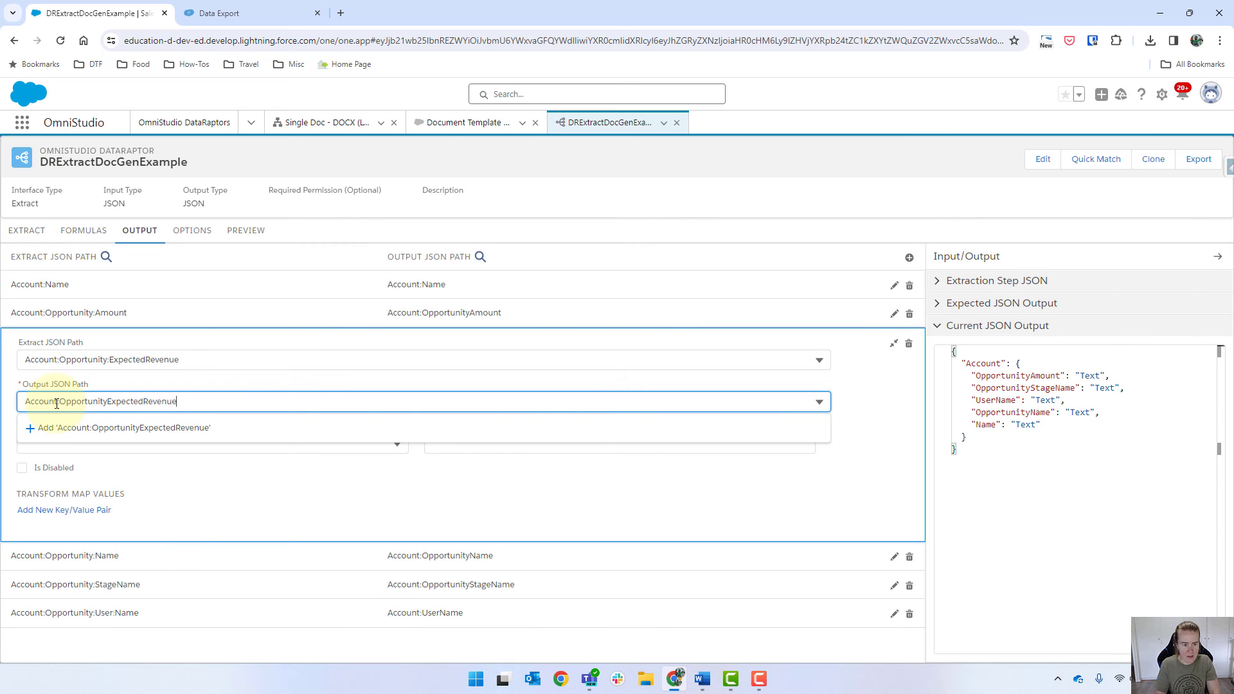
key(Return)
Check the remaining opportunity fields in Data Export and add an output mapping from Account:Opportunity:Type to Account:OpportunityType
click(266, 16)
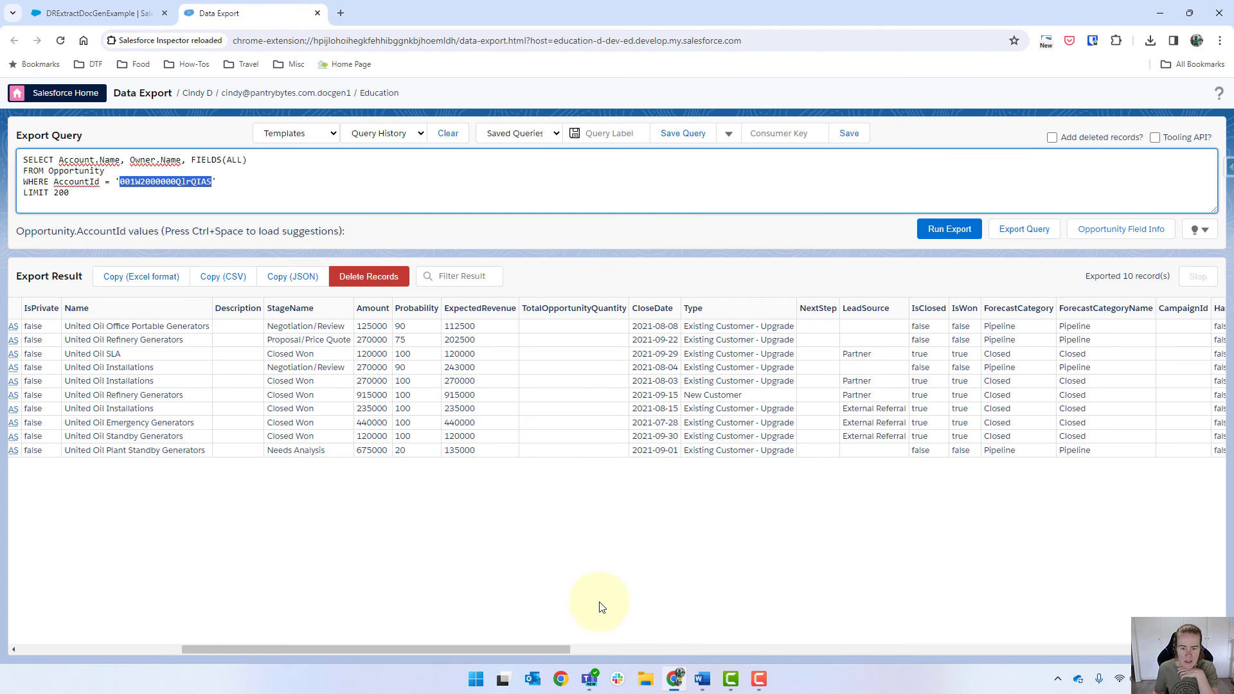
drag(561, 650, 710, 637)
drag(606, 650, 485, 614)
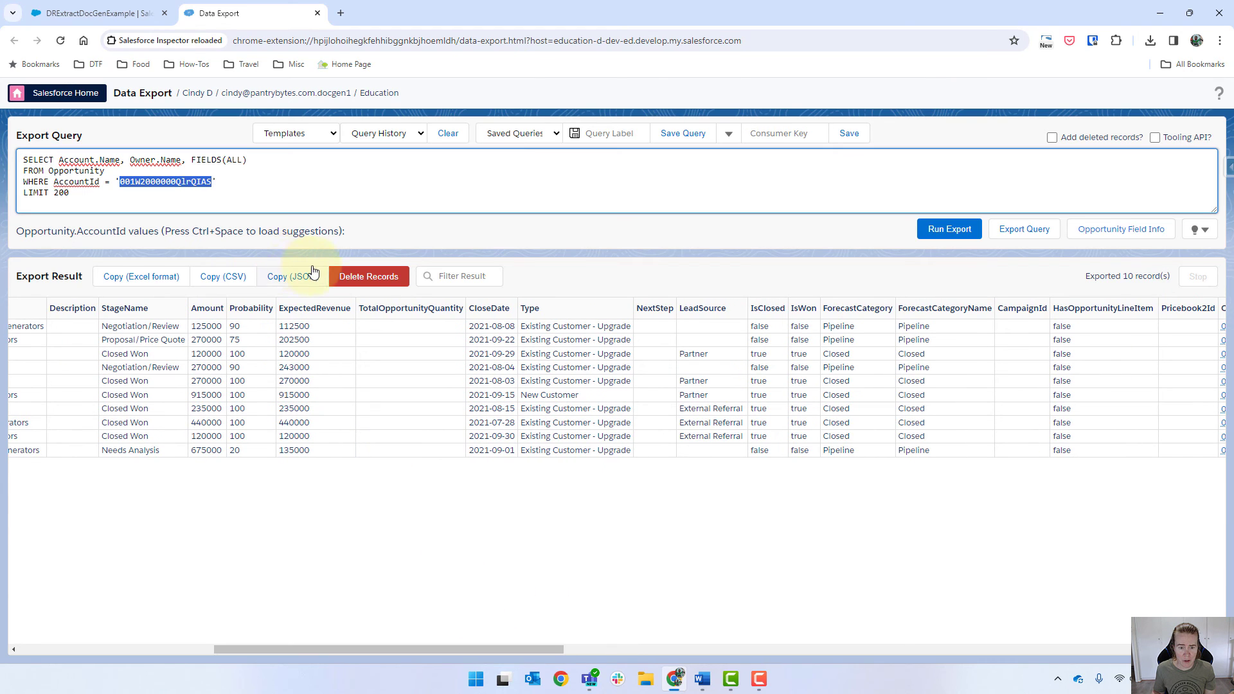
click(122, 13)
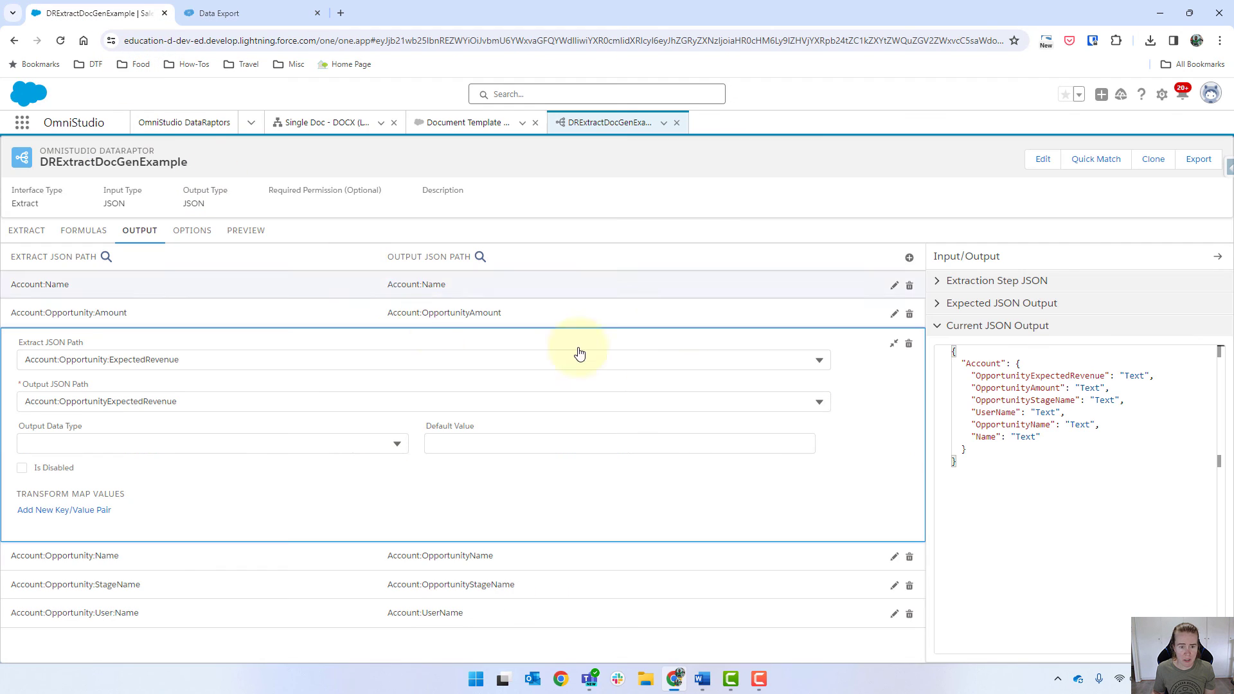
click(909, 260)
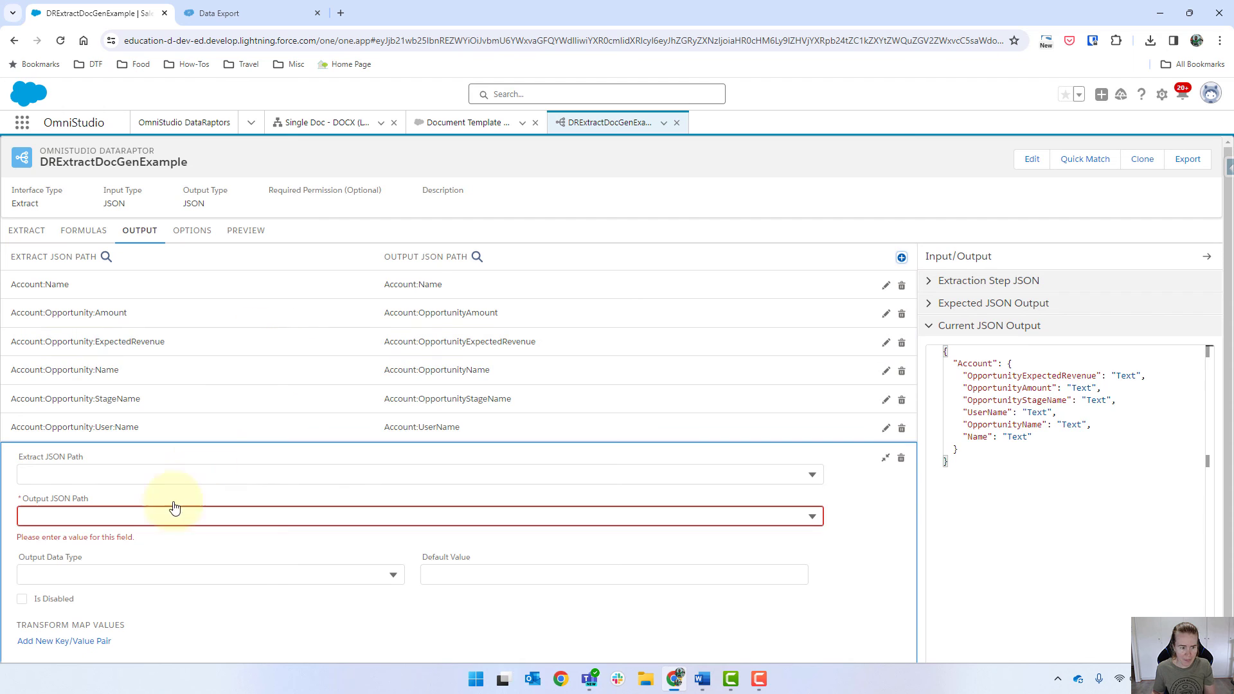
click(96, 473)
text(type)
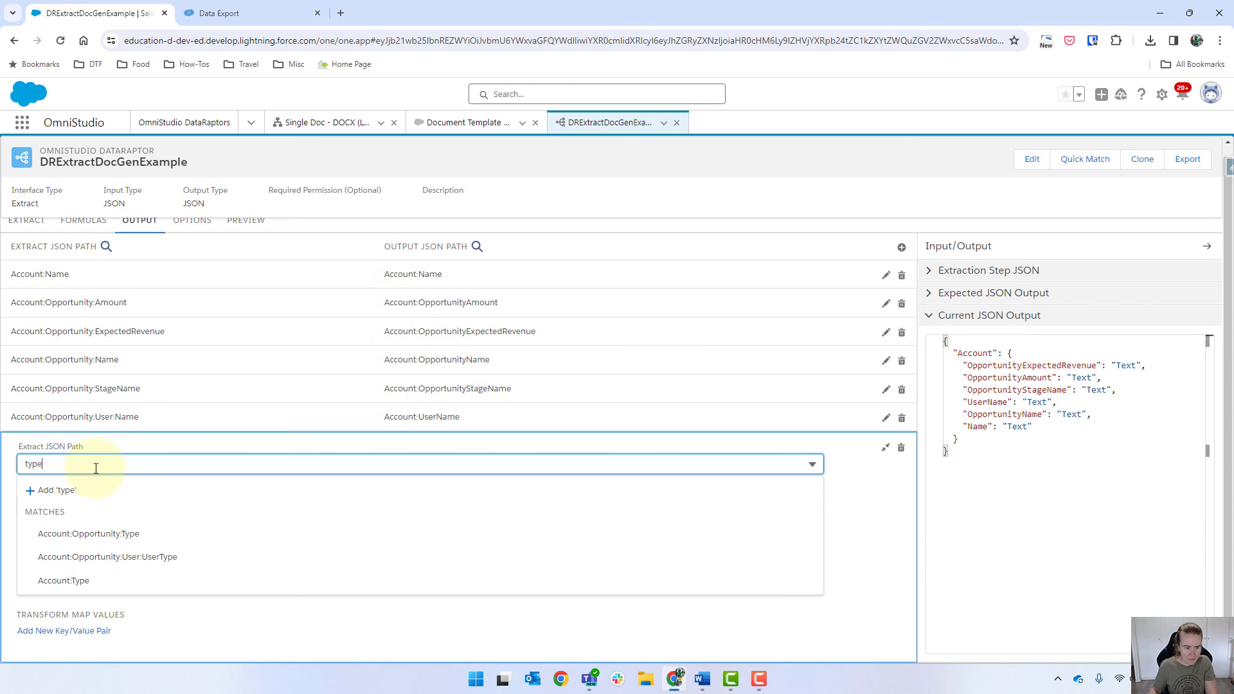
click(95, 534)
click(62, 475)
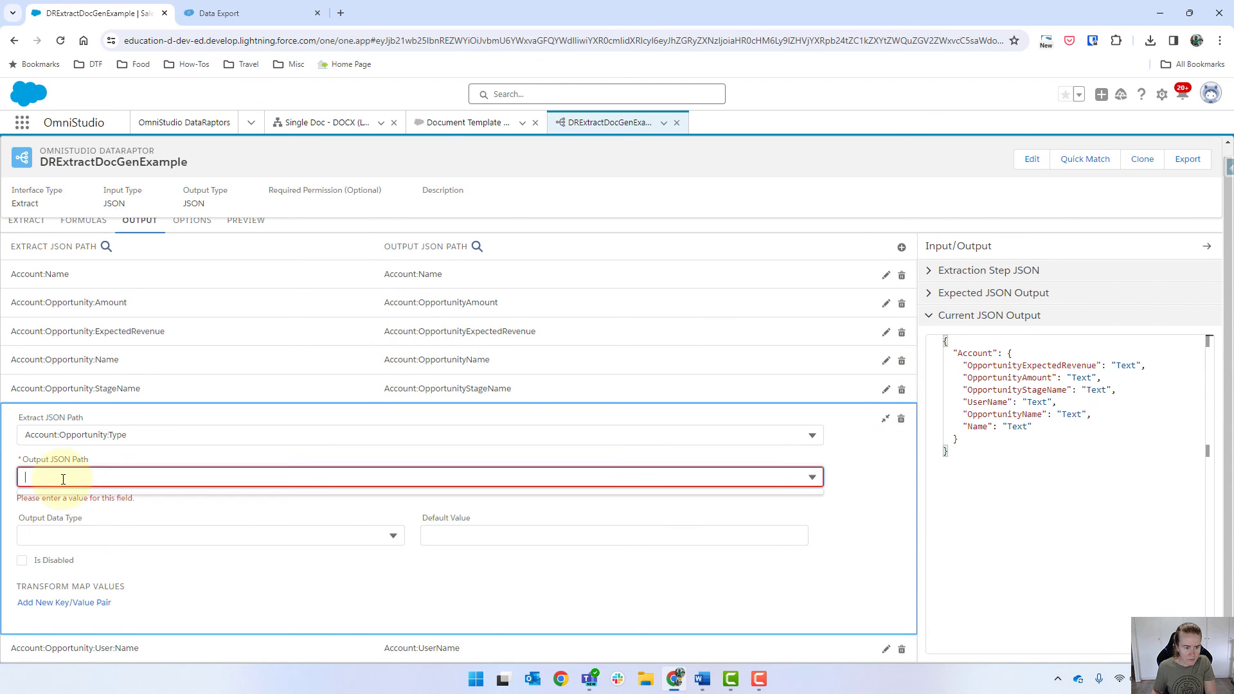
text(Account:Opportunit)
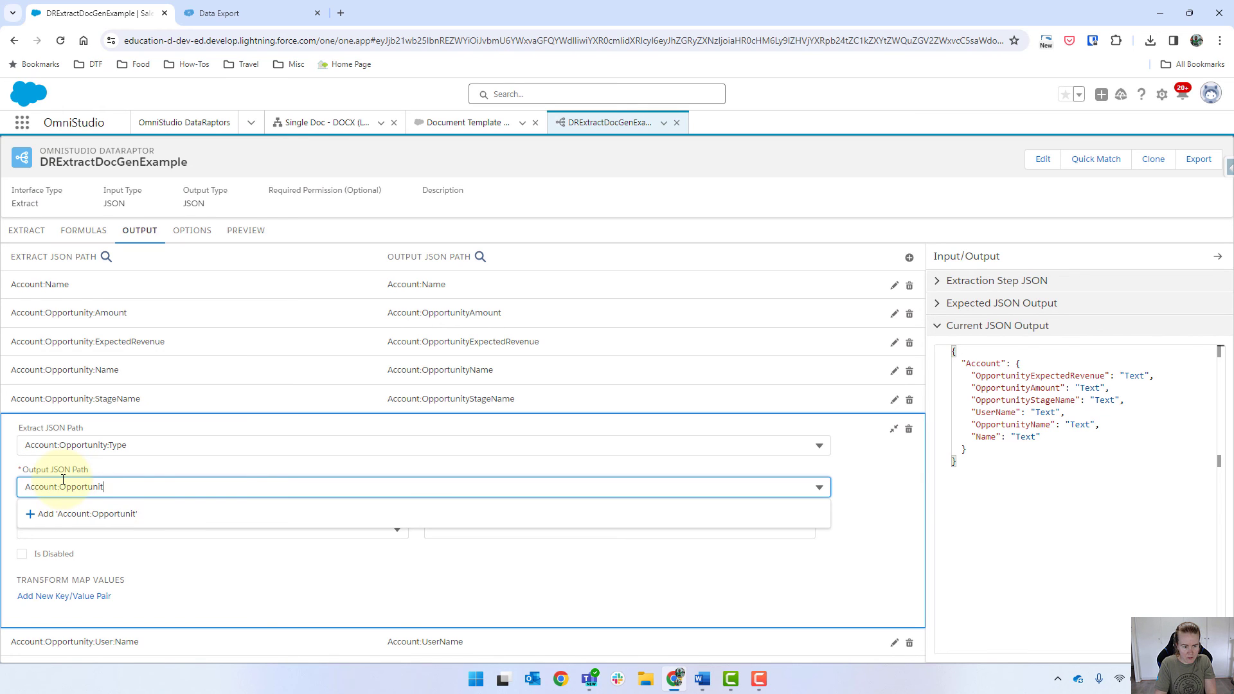
text(yType)
key(Return)
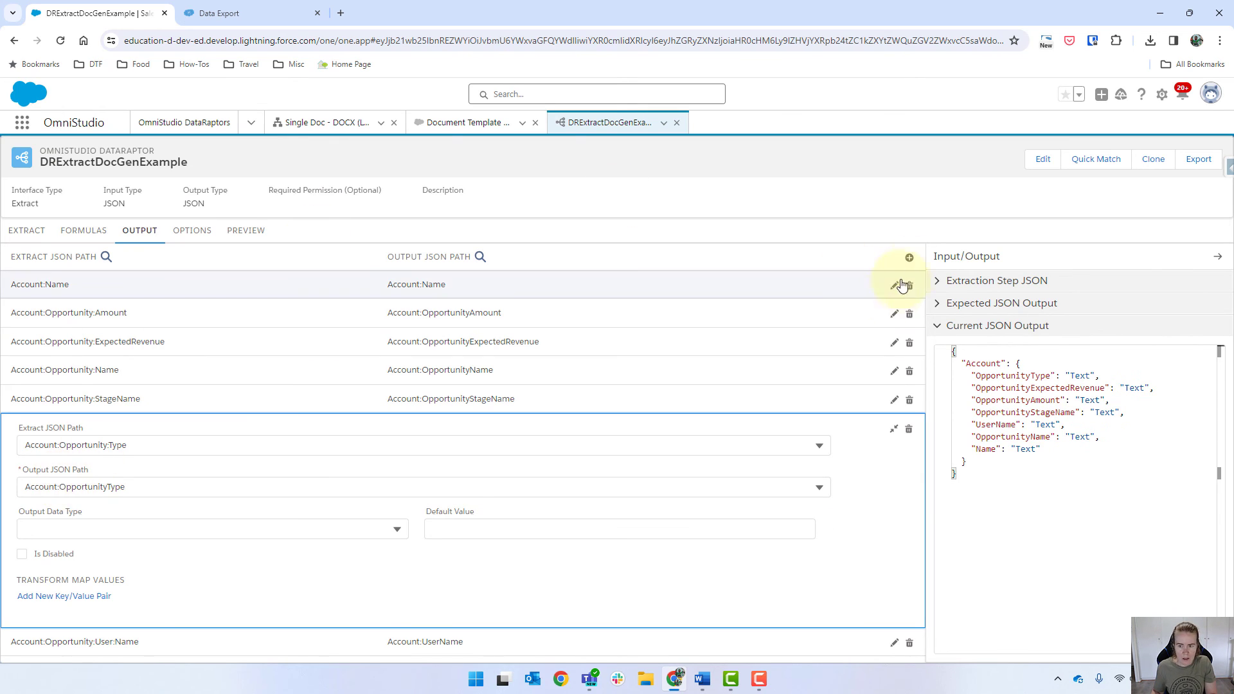
Add another output mapping from Account:Opportunity:IsWon to Account:OpportunityIsWon, consulting Data Export for the field
click(908, 259)
click(218, 13)
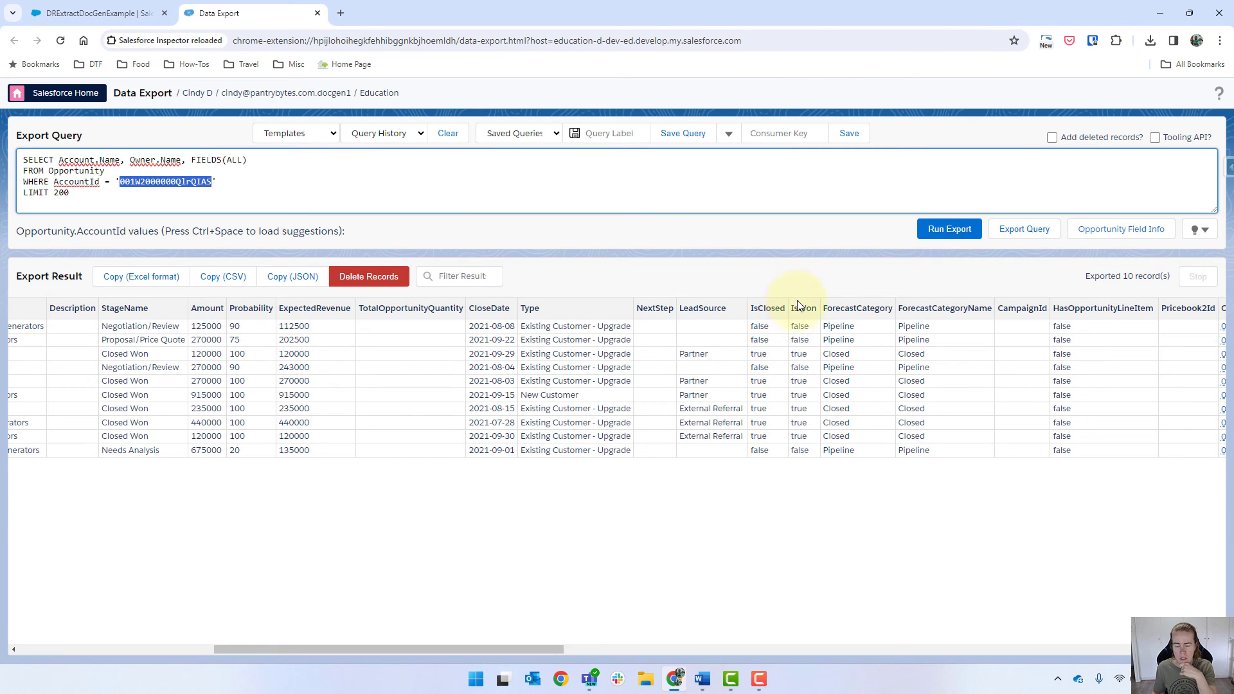
click(124, 13)
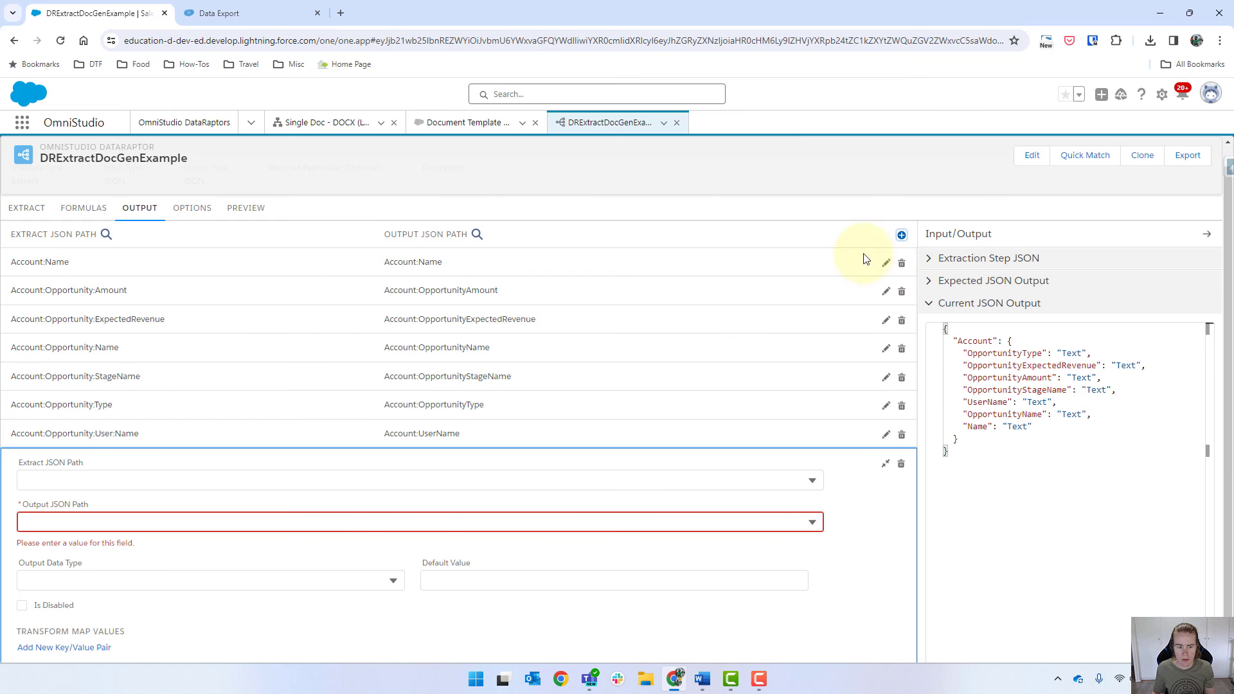
click(104, 477)
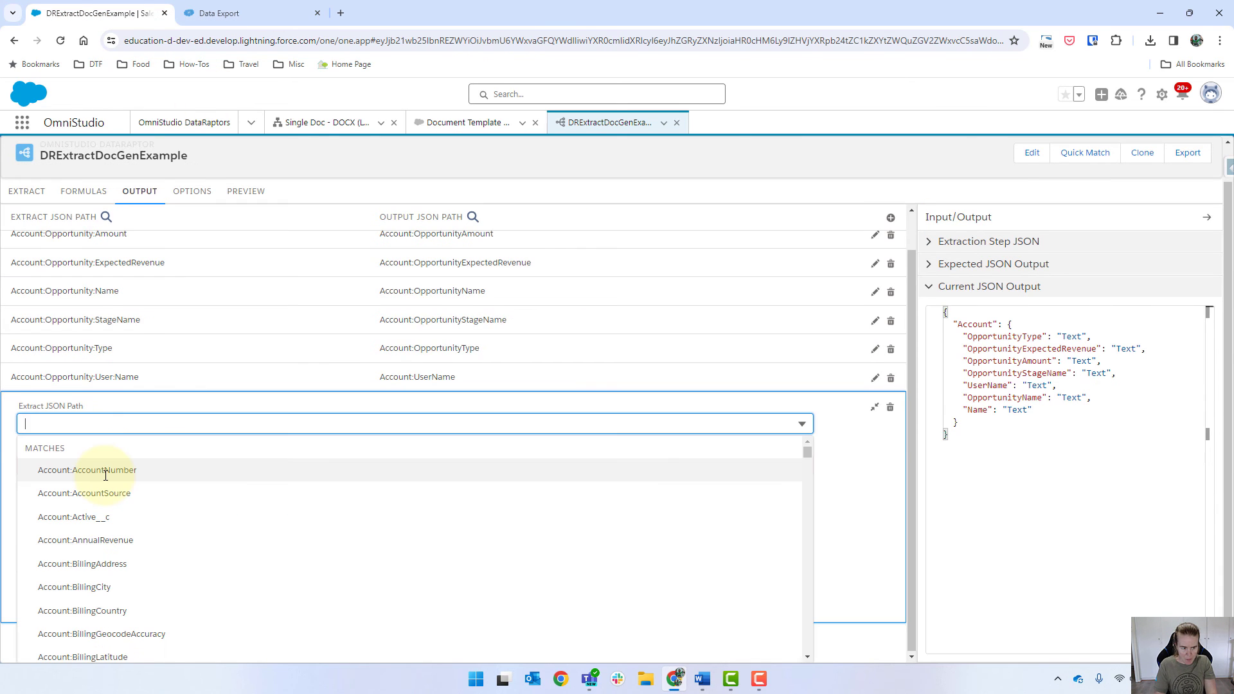
text(iswon)
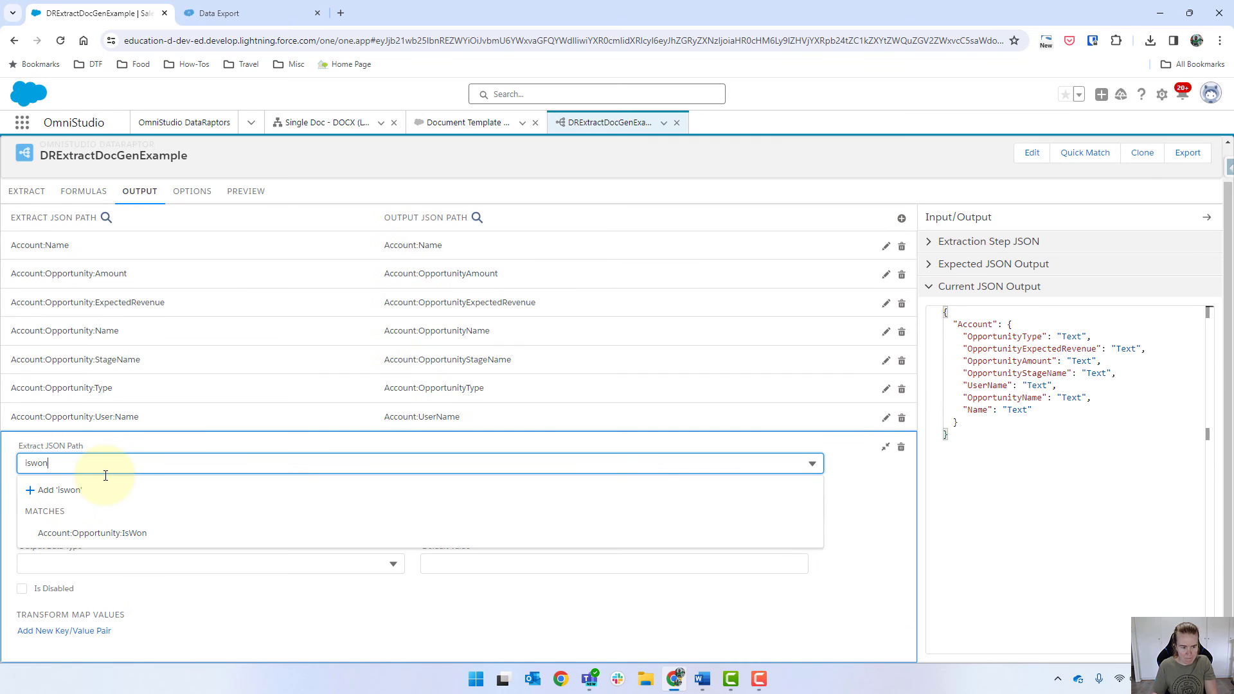
click(119, 535)
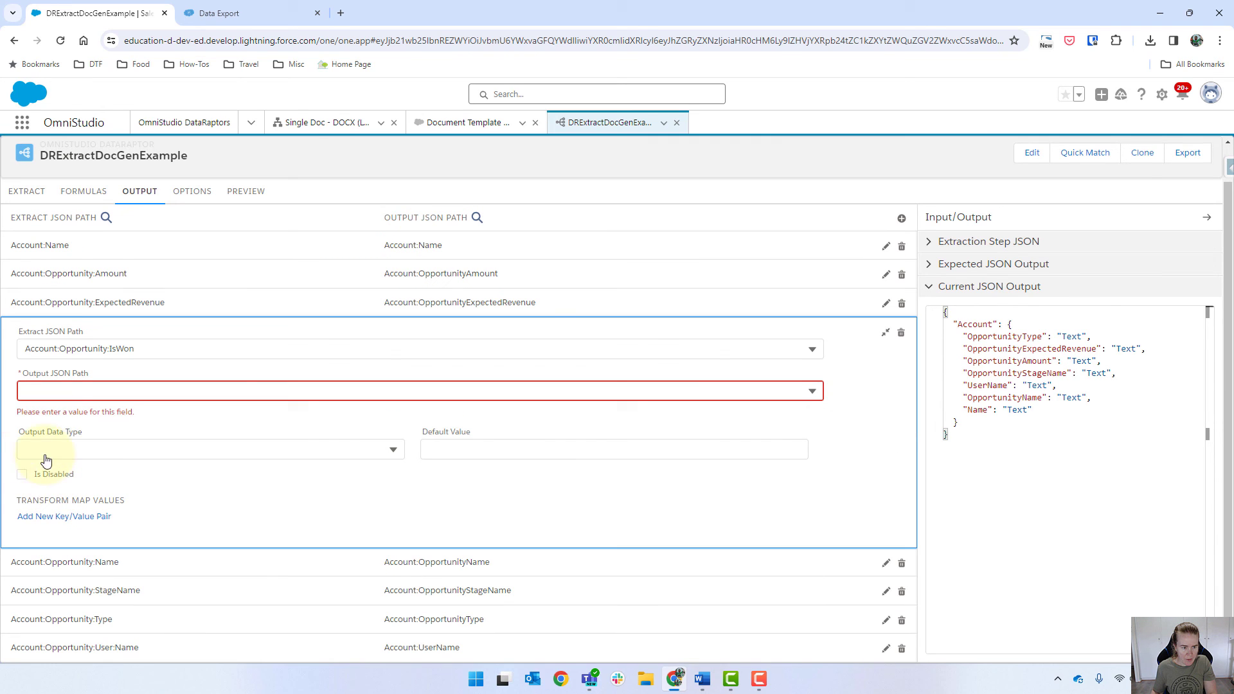
click(58, 392)
text(Account:OpportunityIsWon)
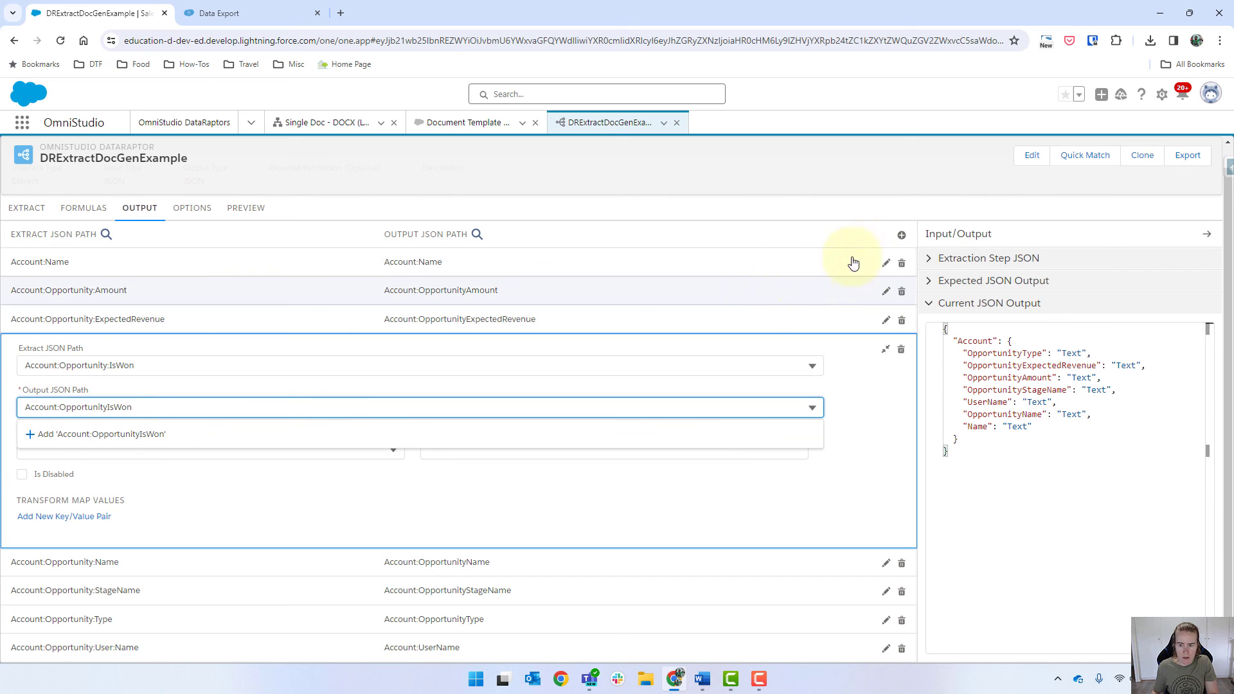
Add an output mapping from Account:Opportunity:IsClosed to Account:OpportunityIsClosed
click(900, 235)
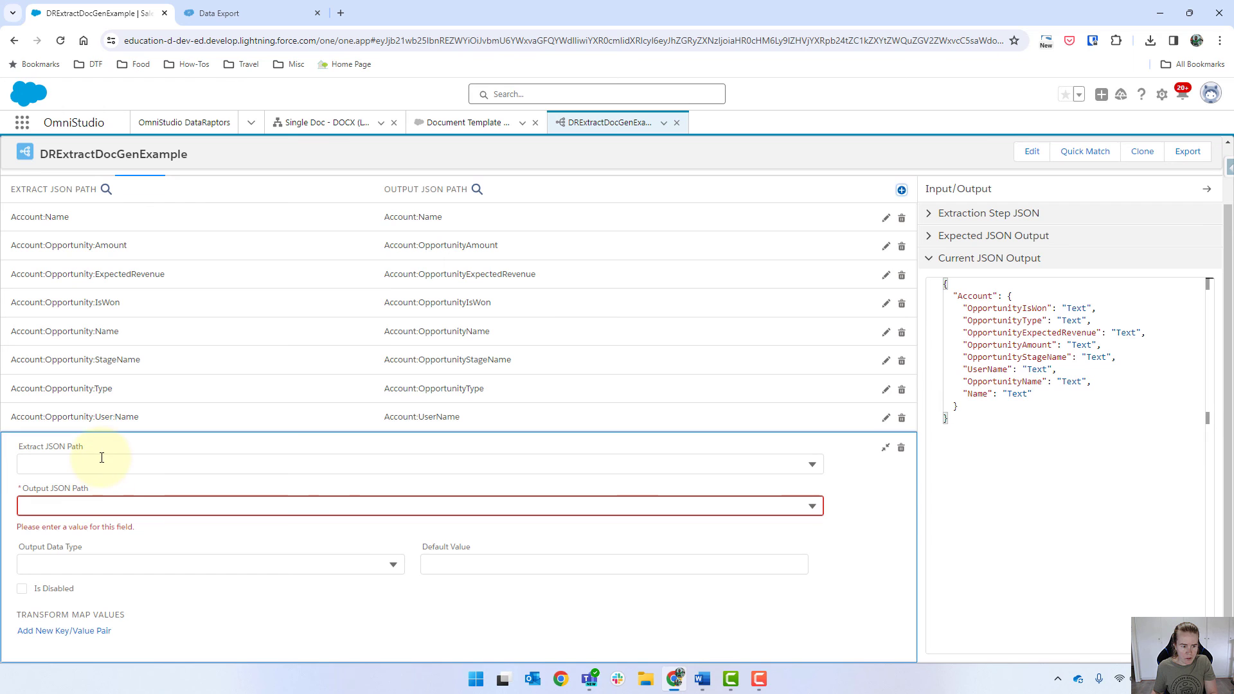
click(102, 458)
text(isclose)
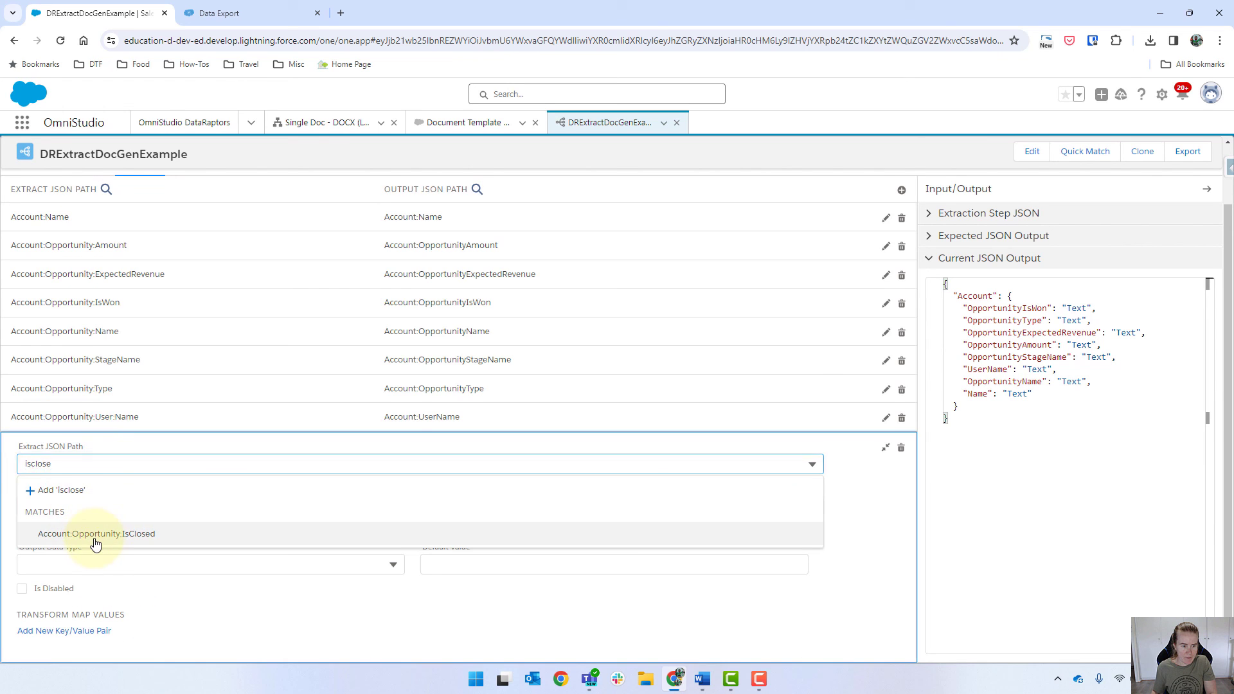
click(95, 543)
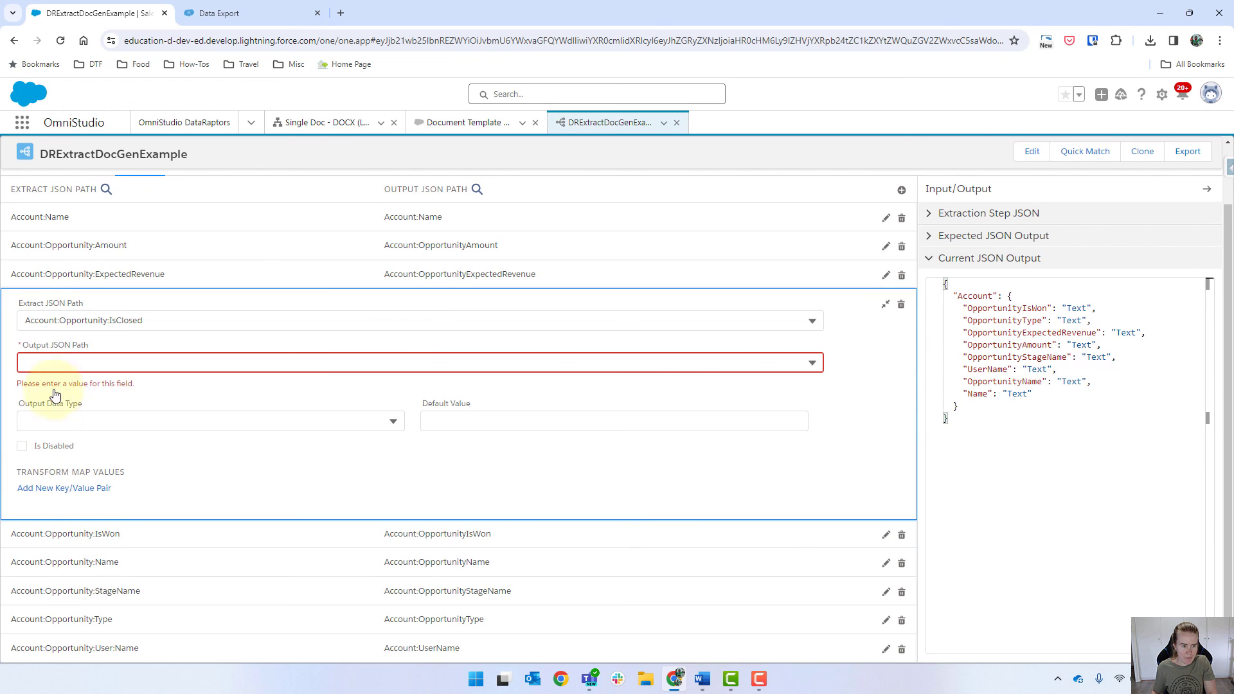
click(59, 361)
text(Account:Opportunit)
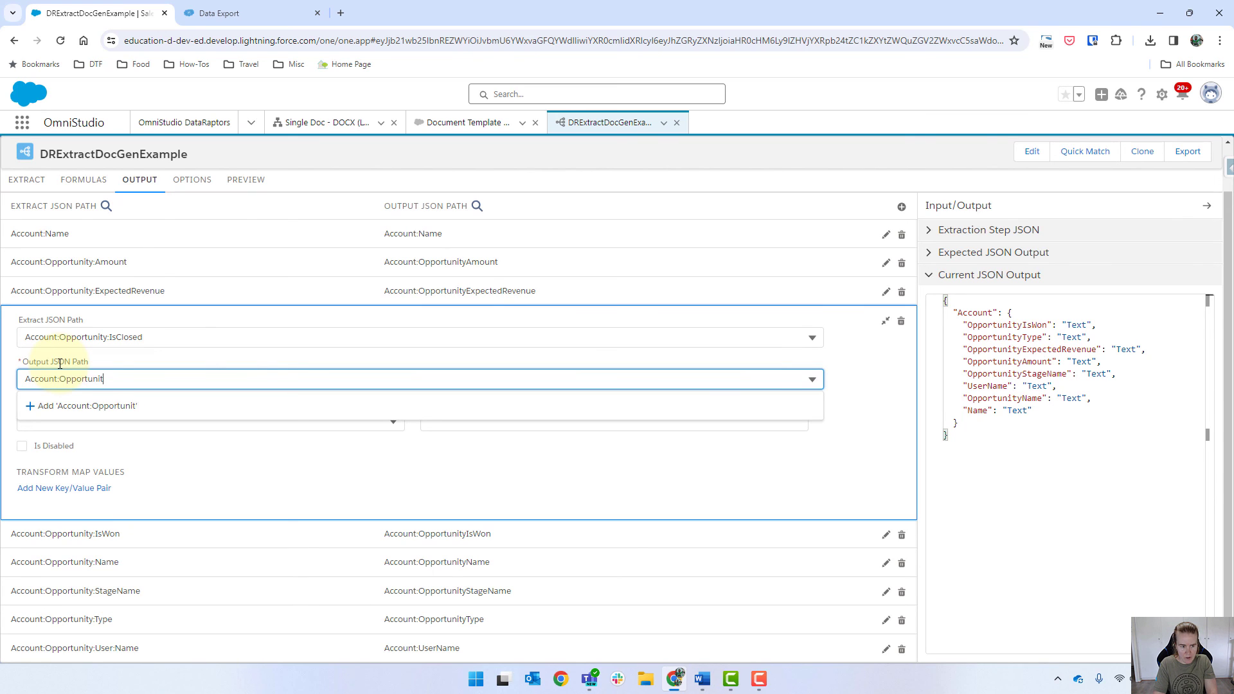
text(yIsClosed)
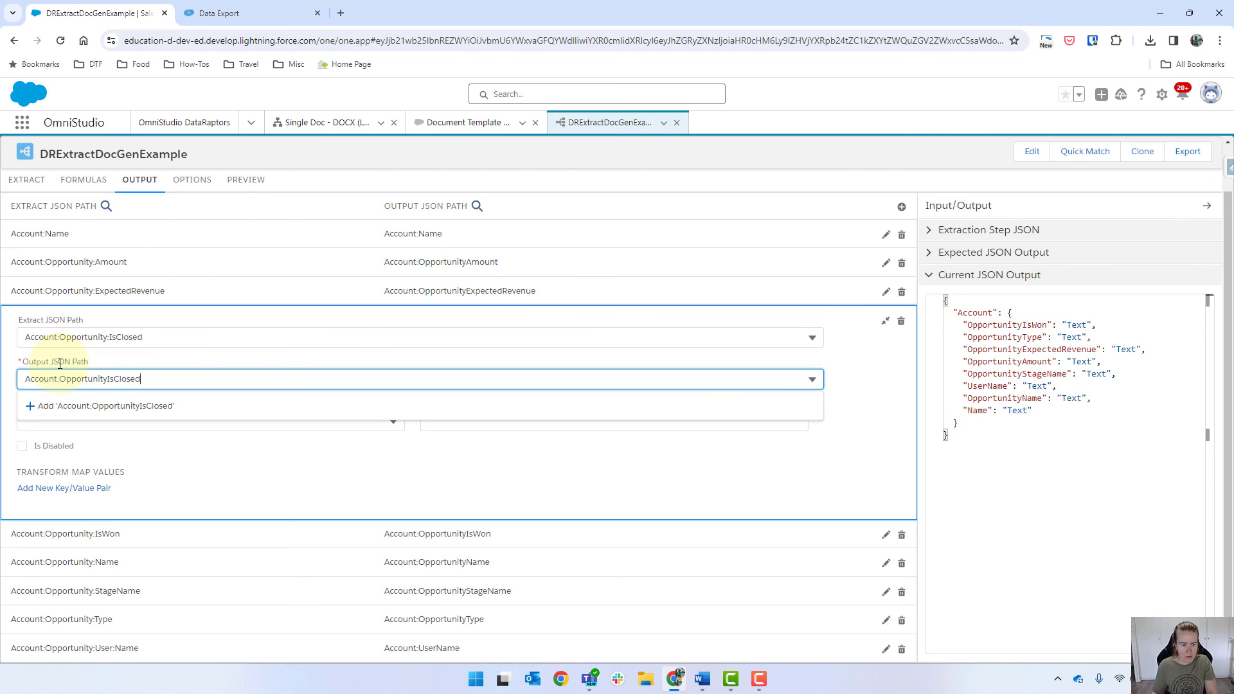
key(Return)
Execute the preview with the same AccountId and examine the newly mapped opportunity fields in the response, comparing them with the Data Export records
click(246, 180)
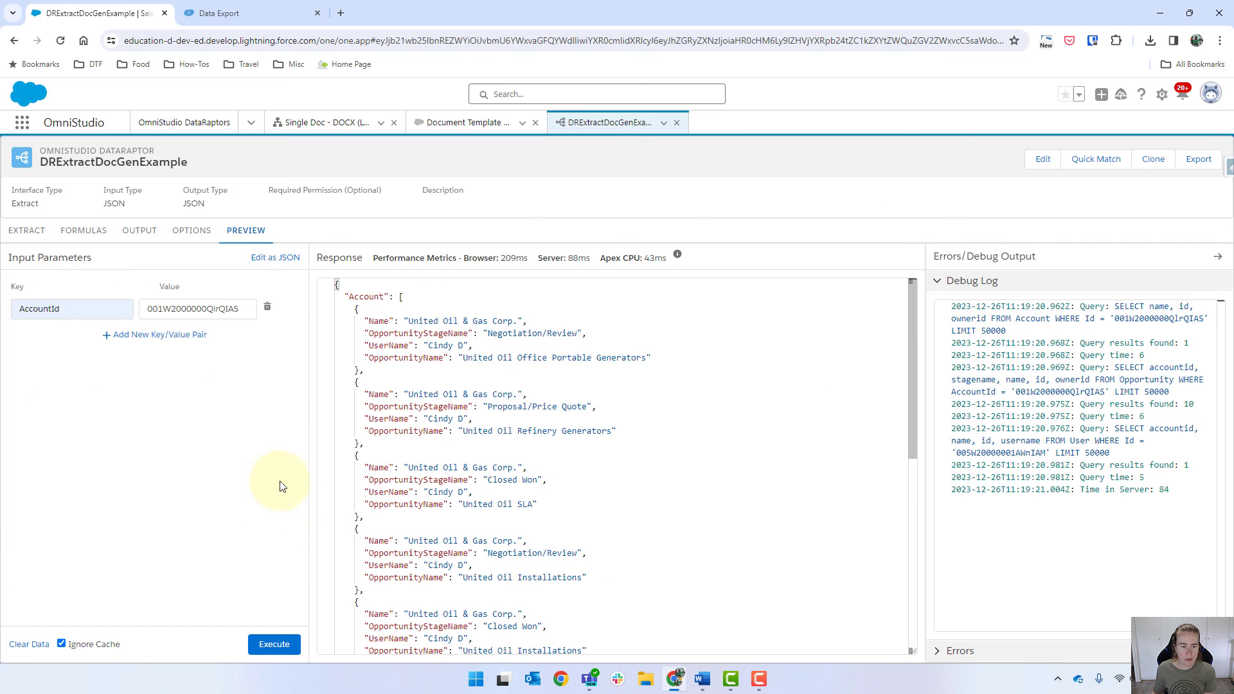
click(274, 643)
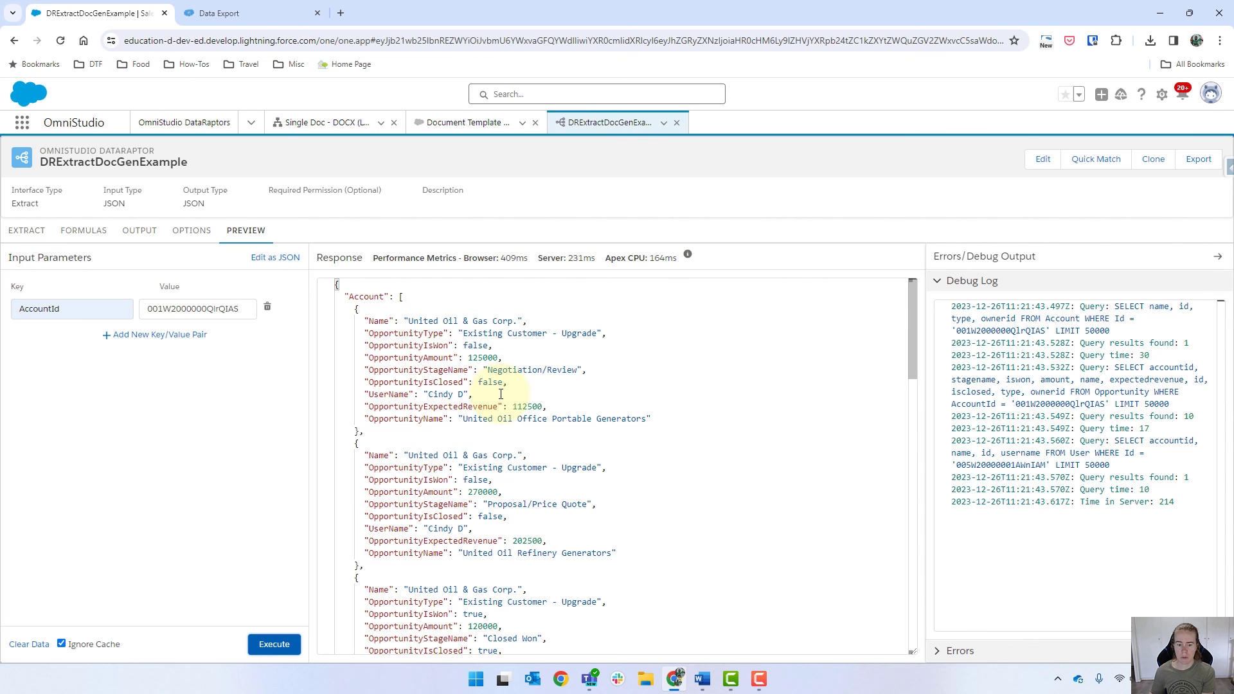
scroll(517, 436, down, 10)
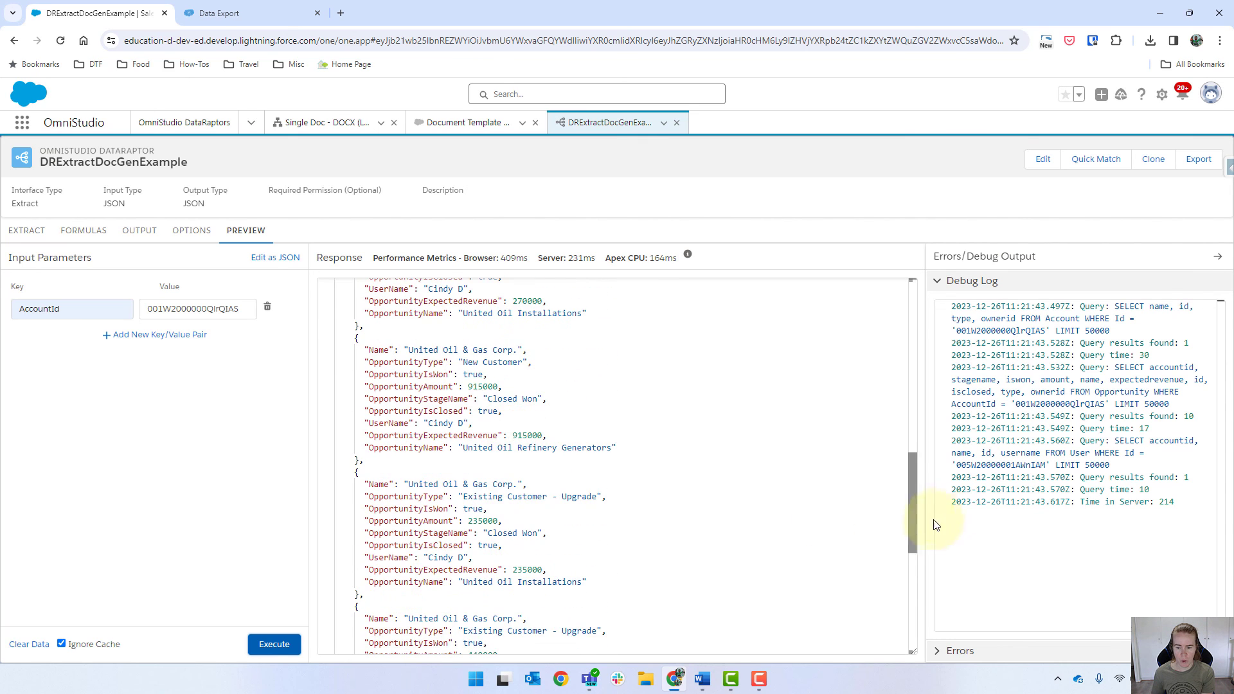
drag(915, 535, 873, 325)
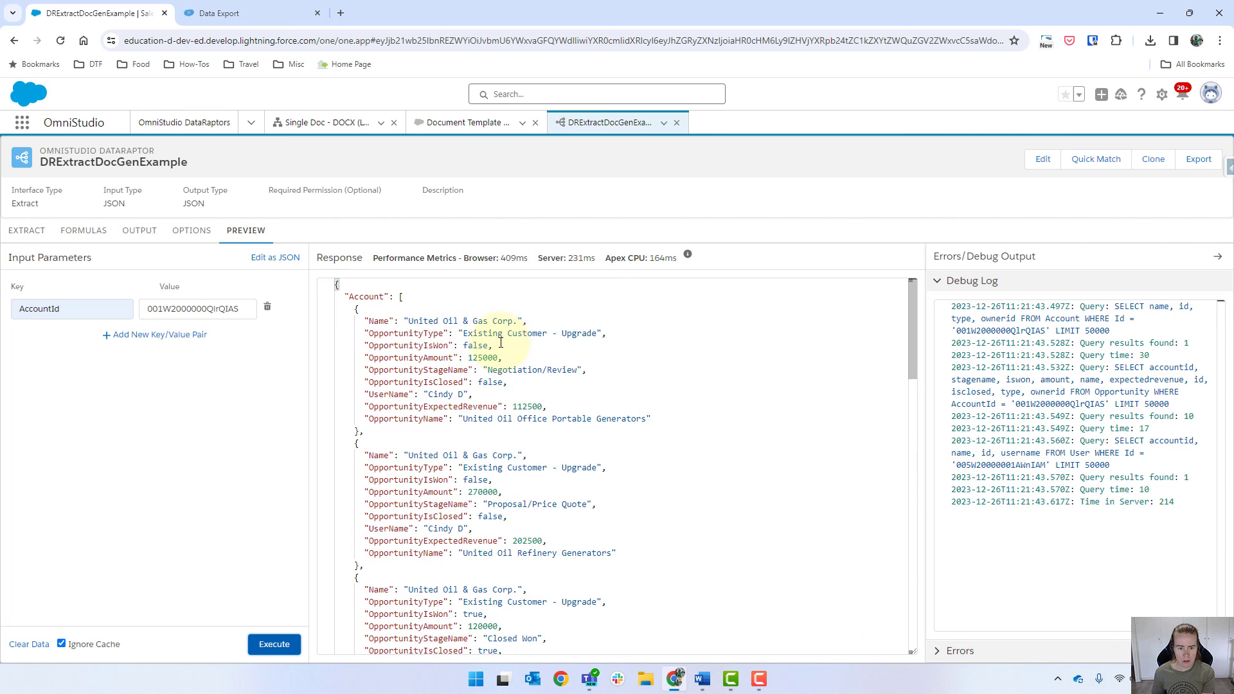
drag(499, 344, 359, 346)
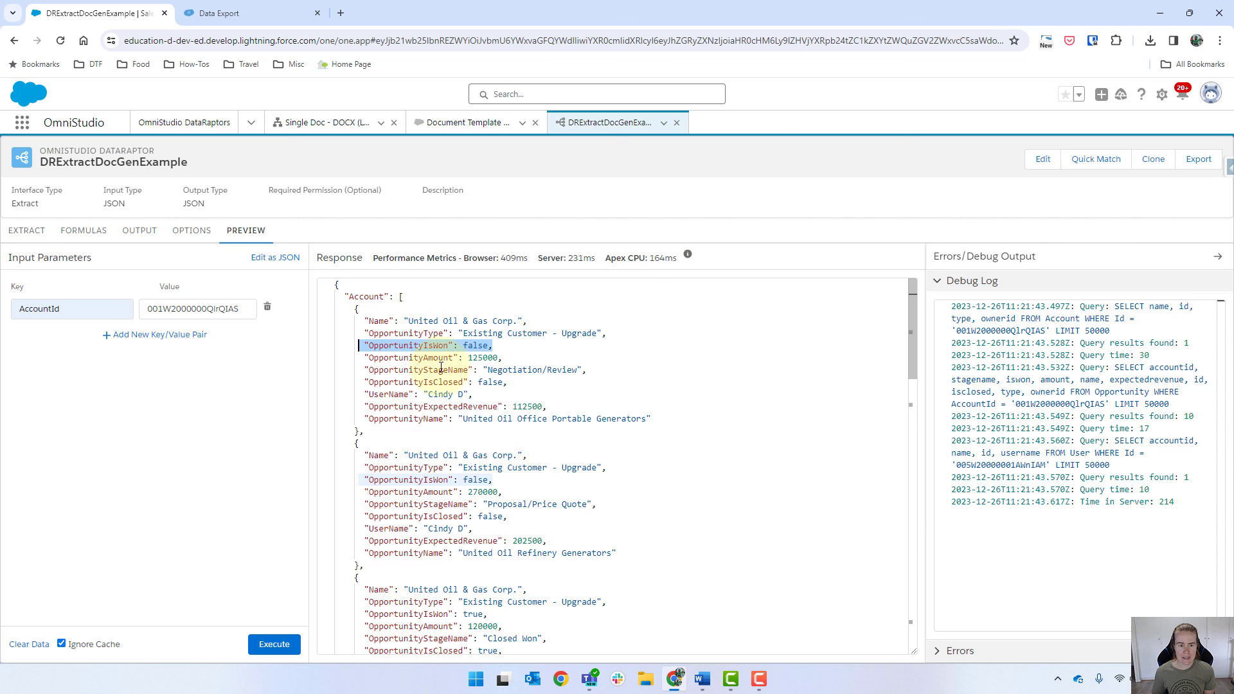
click(218, 13)
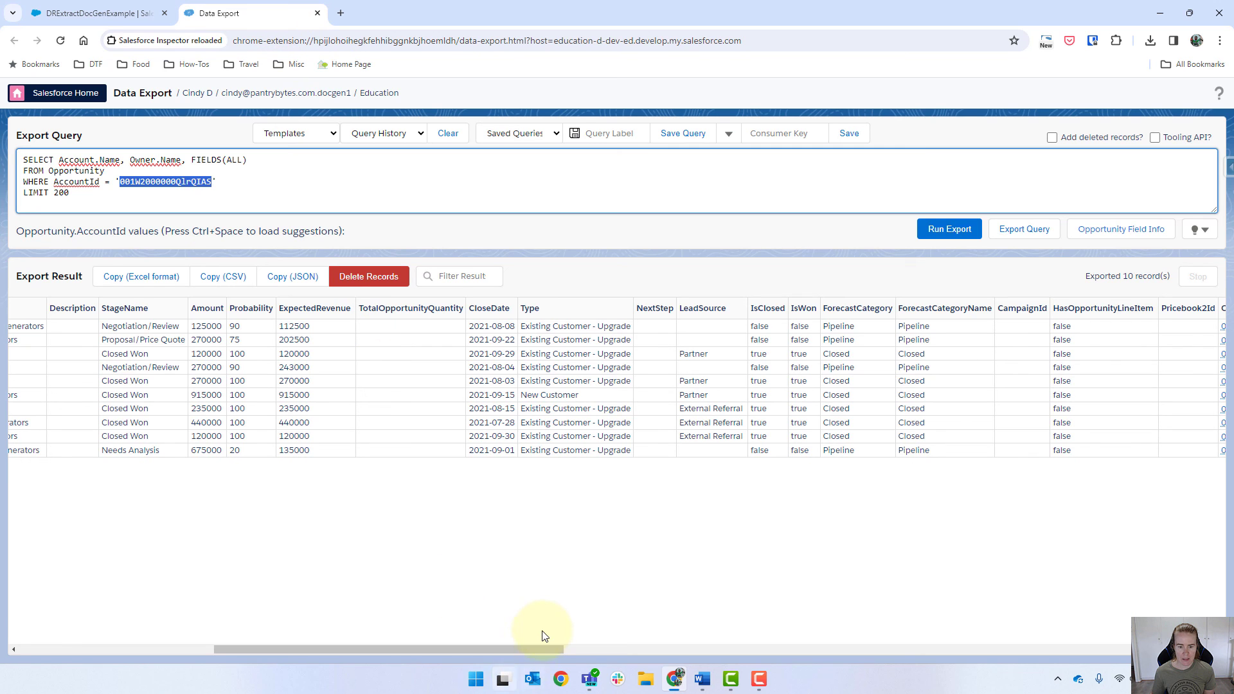
click(147, 20)
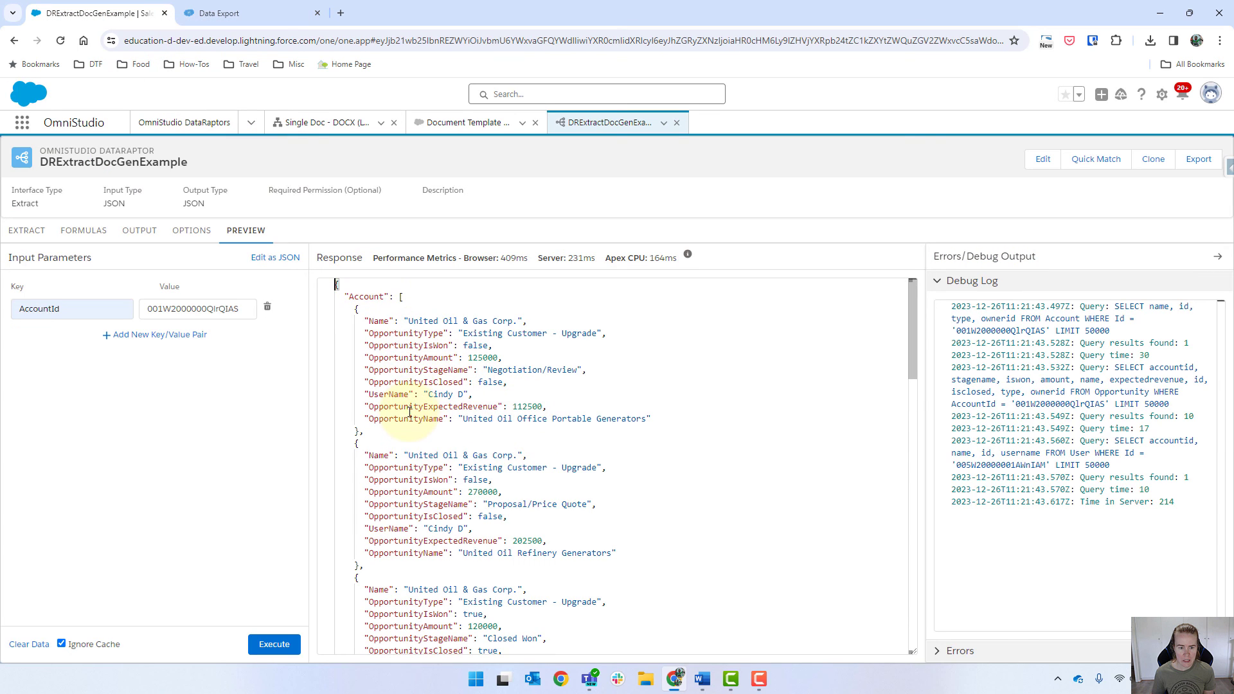
scroll(413, 424, down, 1)
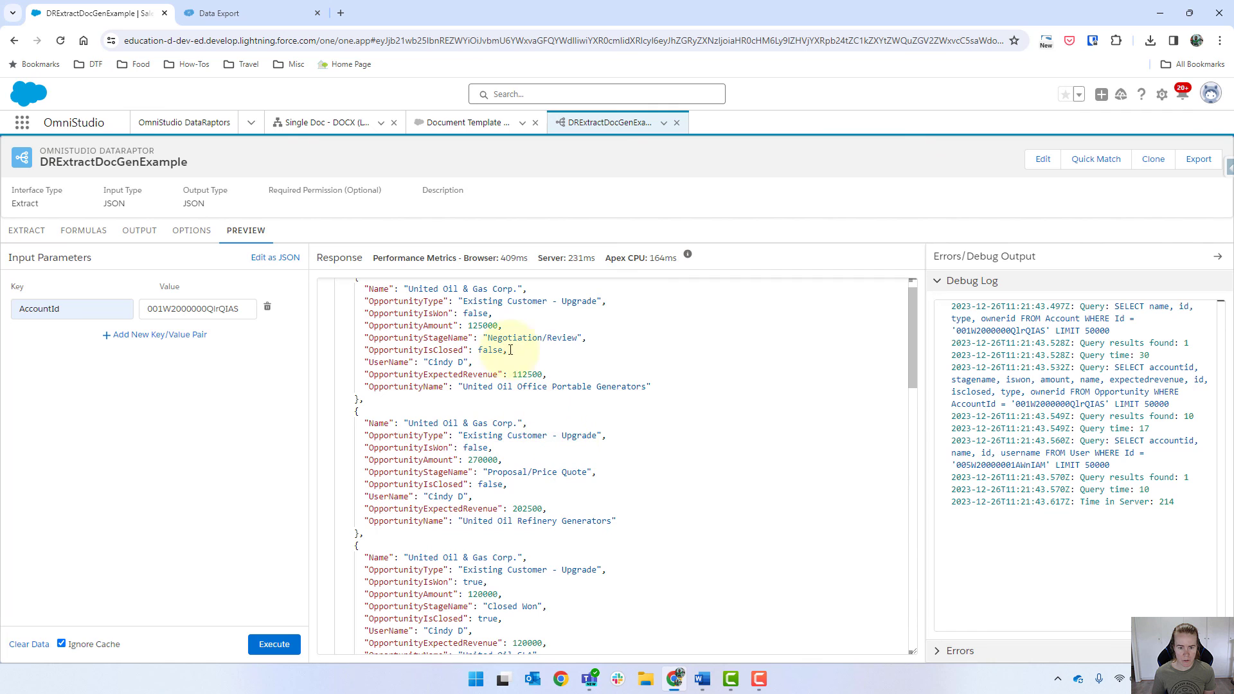
scroll(539, 531, down, 4)
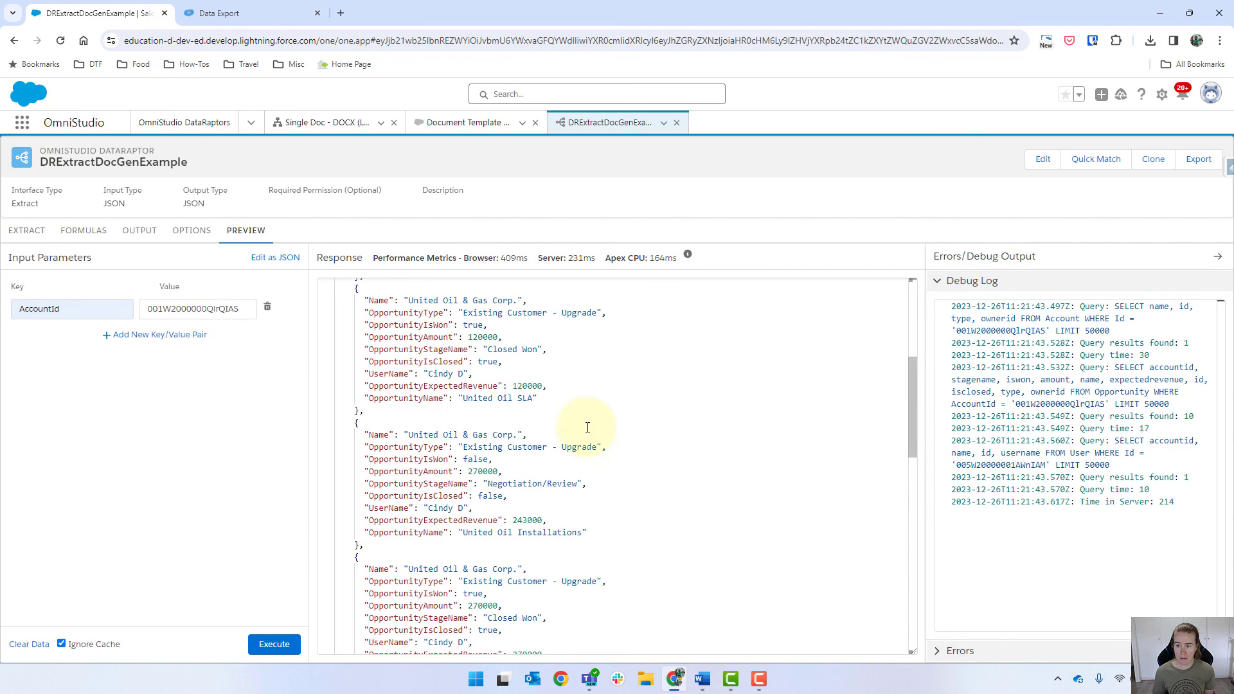
scroll(540, 439, up, 5)
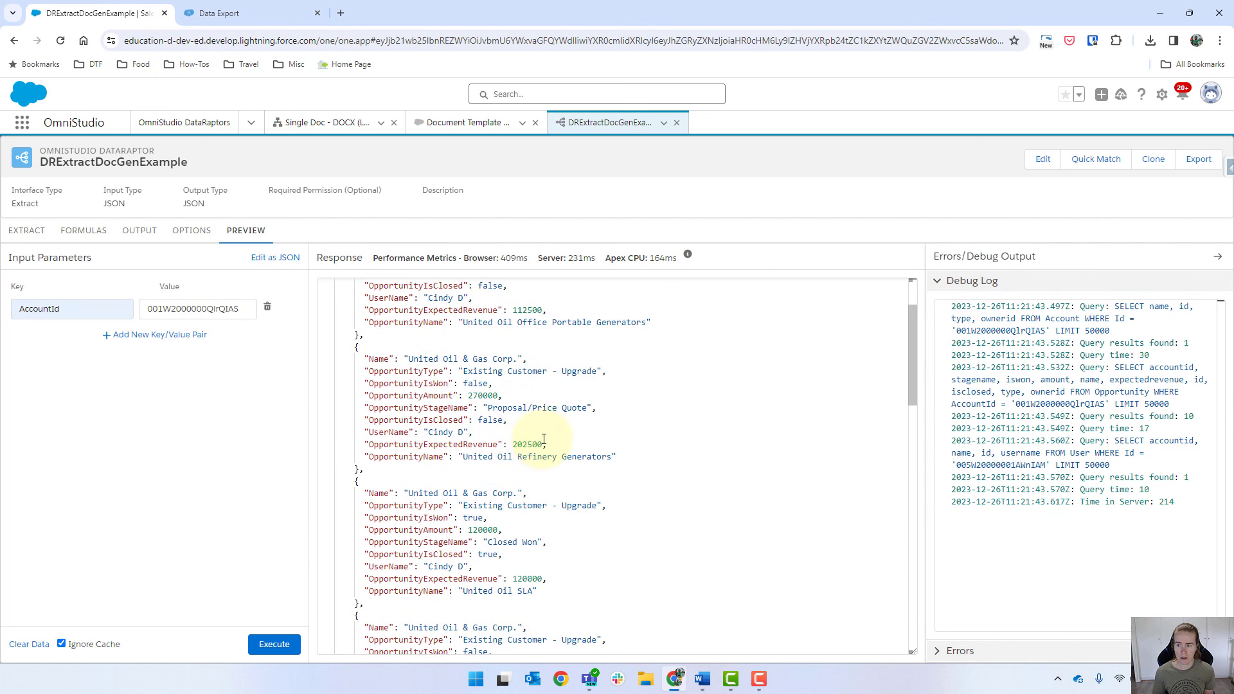